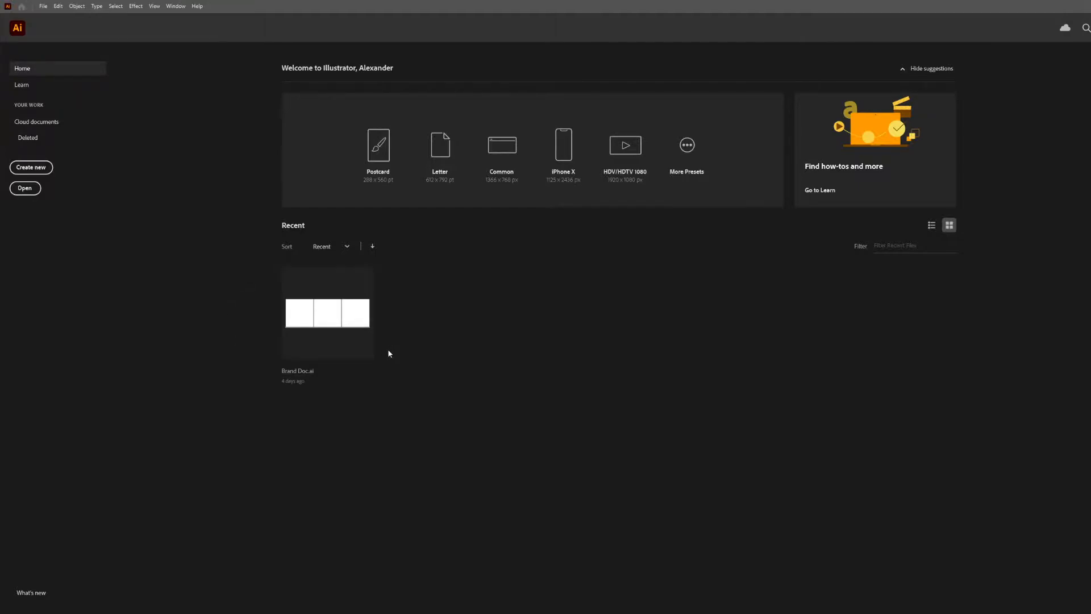
# - Create a new document 8.5 in wide and 11 in high with a single artboard
pyautogui.click(42, 173)
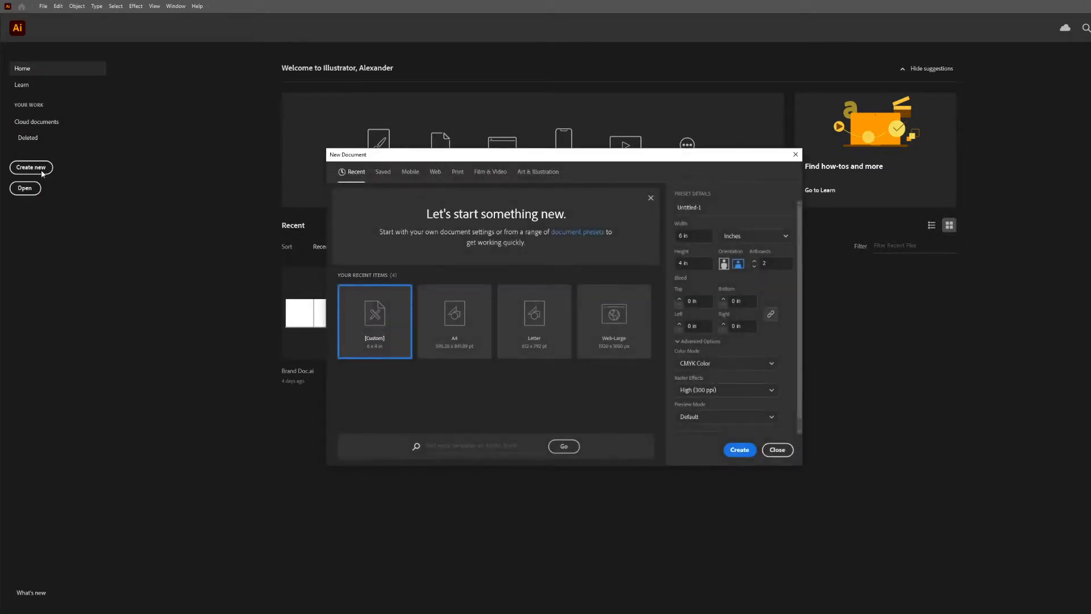
pyautogui.moveTo(696, 236); pyautogui.dragTo(630, 232)
pyautogui.write('8.5')
pyautogui.press('Tab')
pyautogui.press('Tab')
pyautogui.write('11')
pyautogui.press('Tab')
pyautogui.press('Tab')
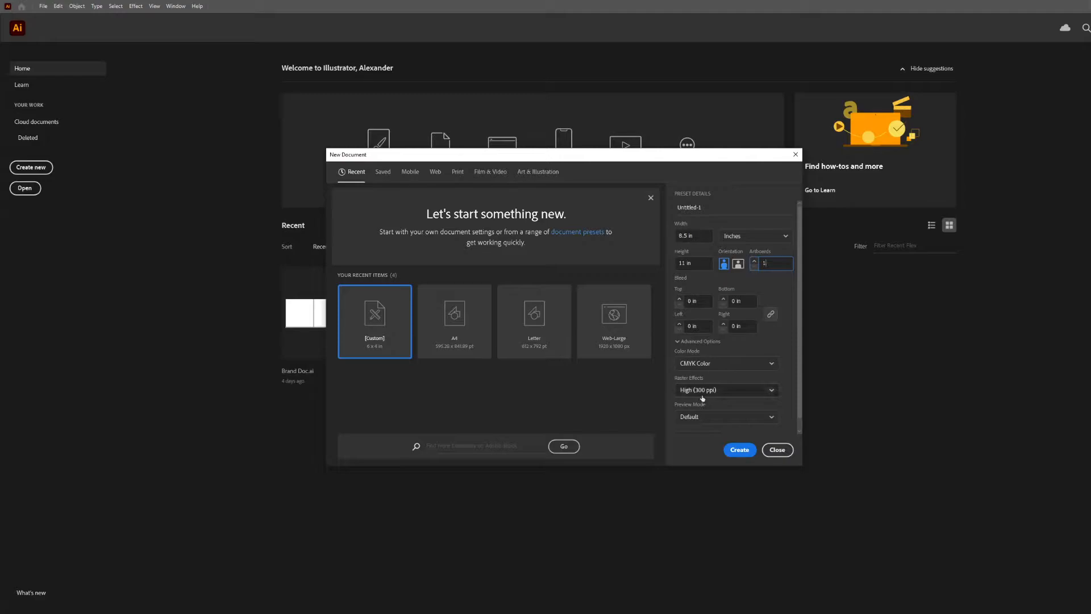
pyautogui.click(737, 450)
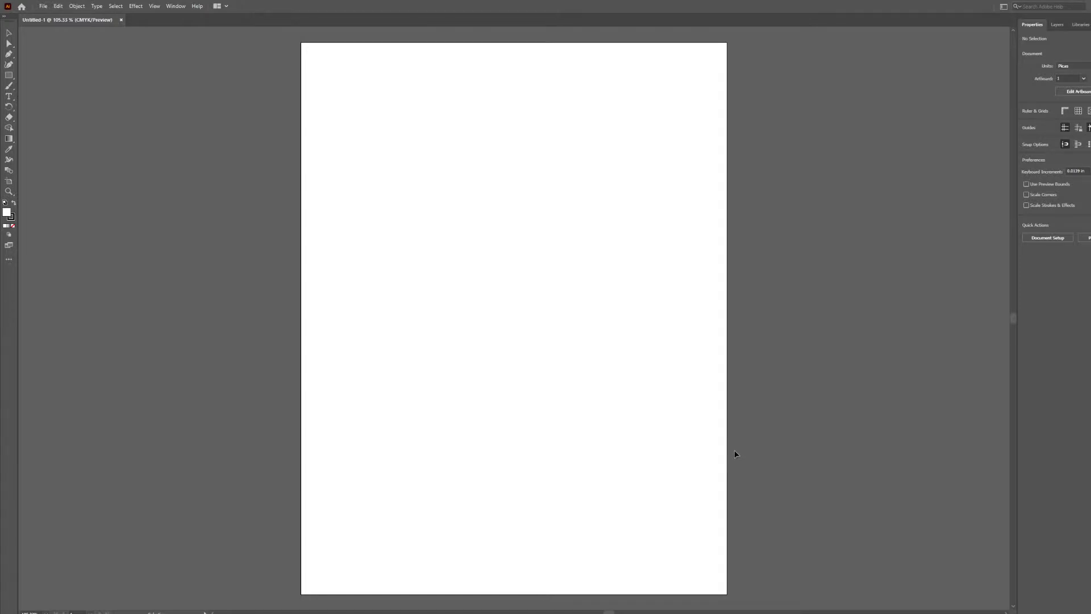
# - Switch to the Essentials Classic workspace and expand the collapsed panel dock
pyautogui.click(176, 6)
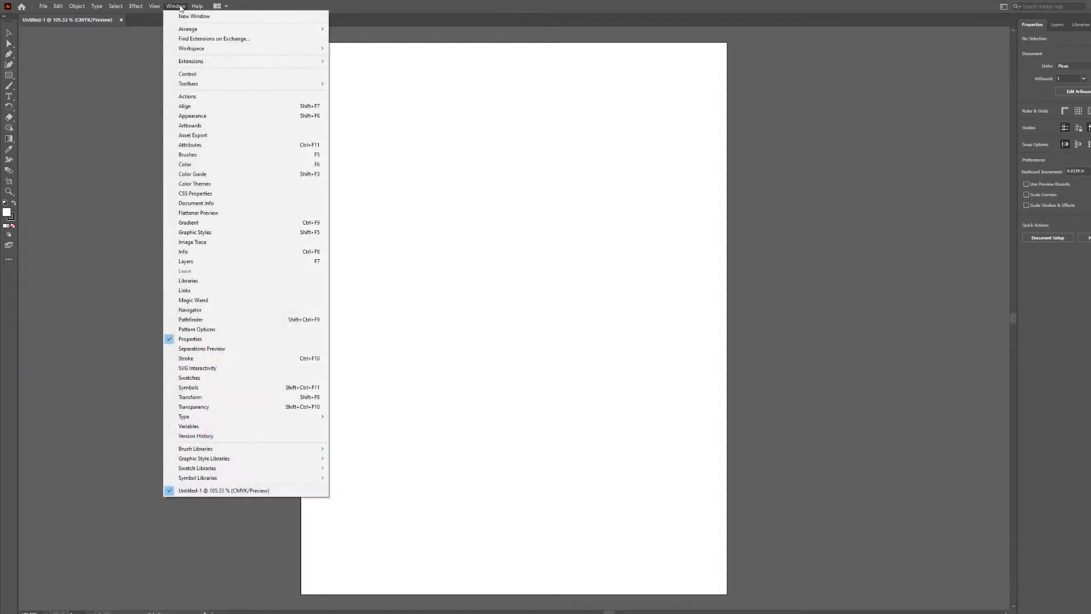
pyautogui.moveTo(203, 52)
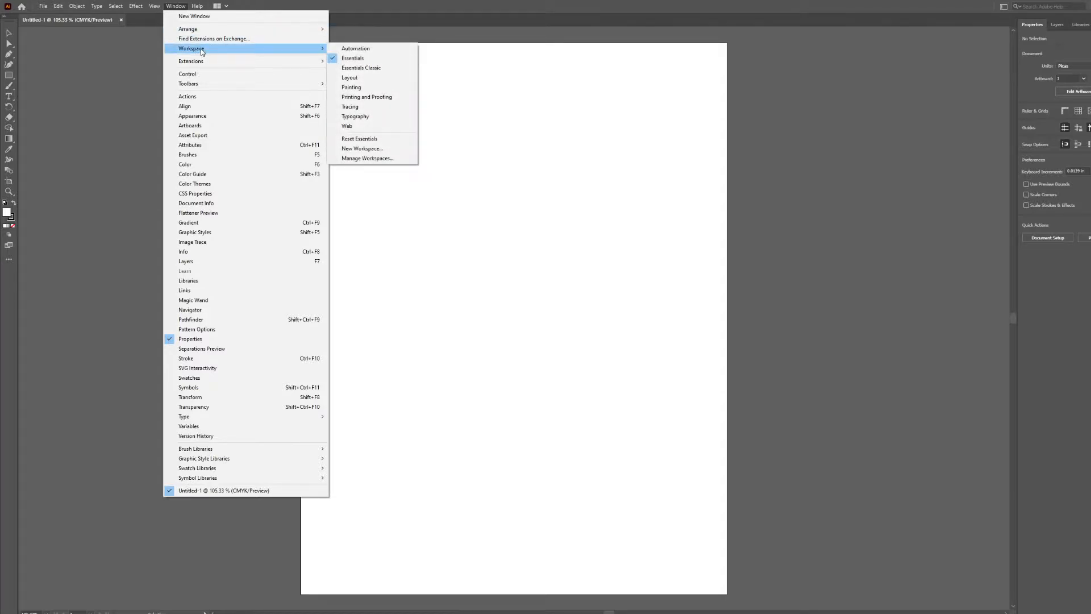
pyautogui.click(368, 68)
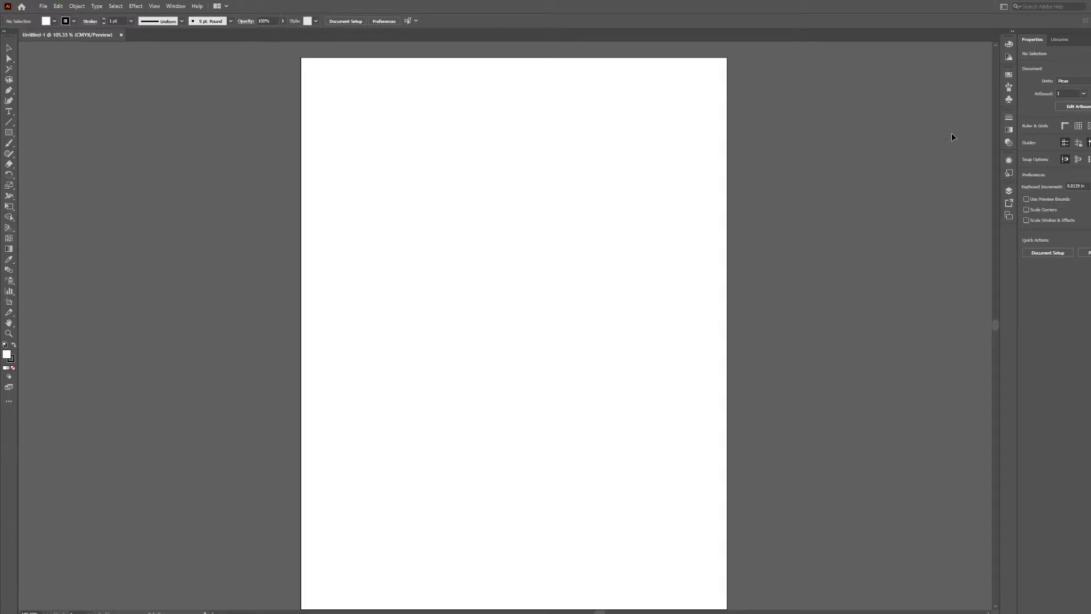
pyautogui.click(1014, 35)
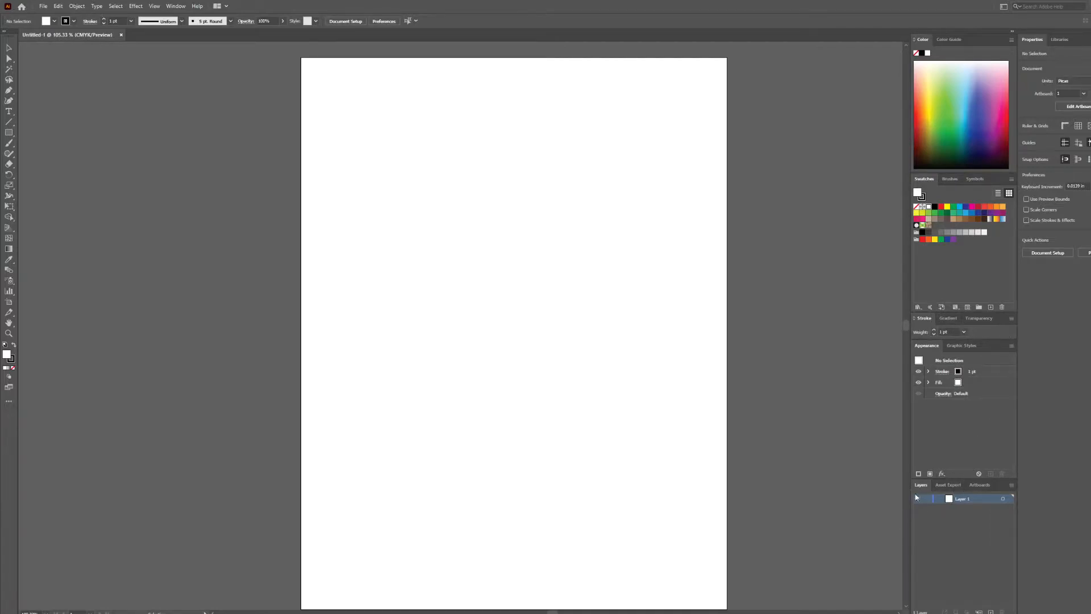
# - Look at the Asset Export and Artboards panels and return to the Layers panel
pyautogui.click(948, 485)
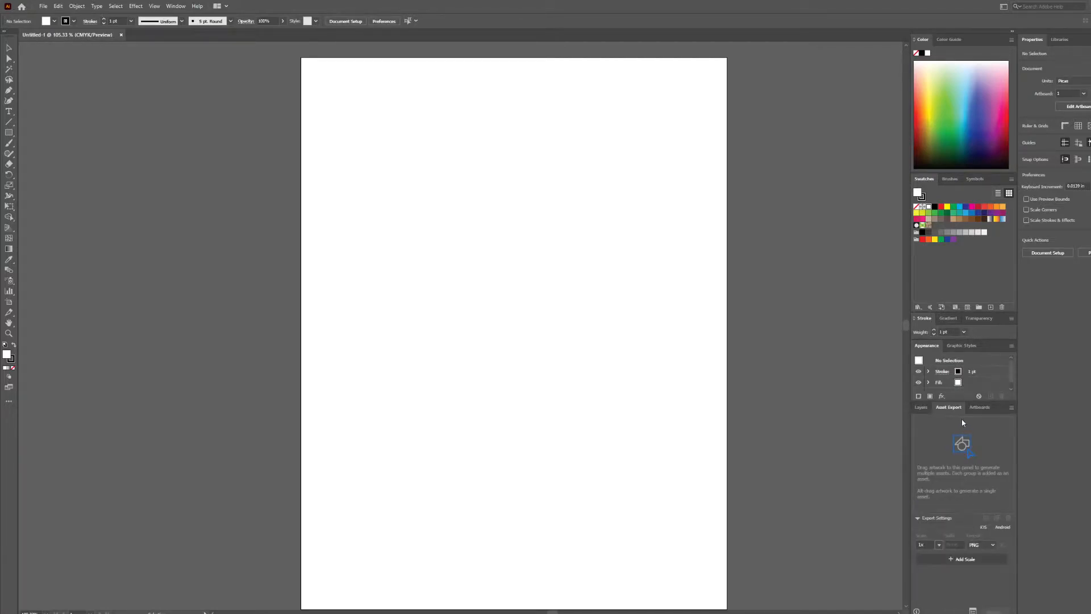
pyautogui.click(974, 408)
pyautogui.click(920, 407)
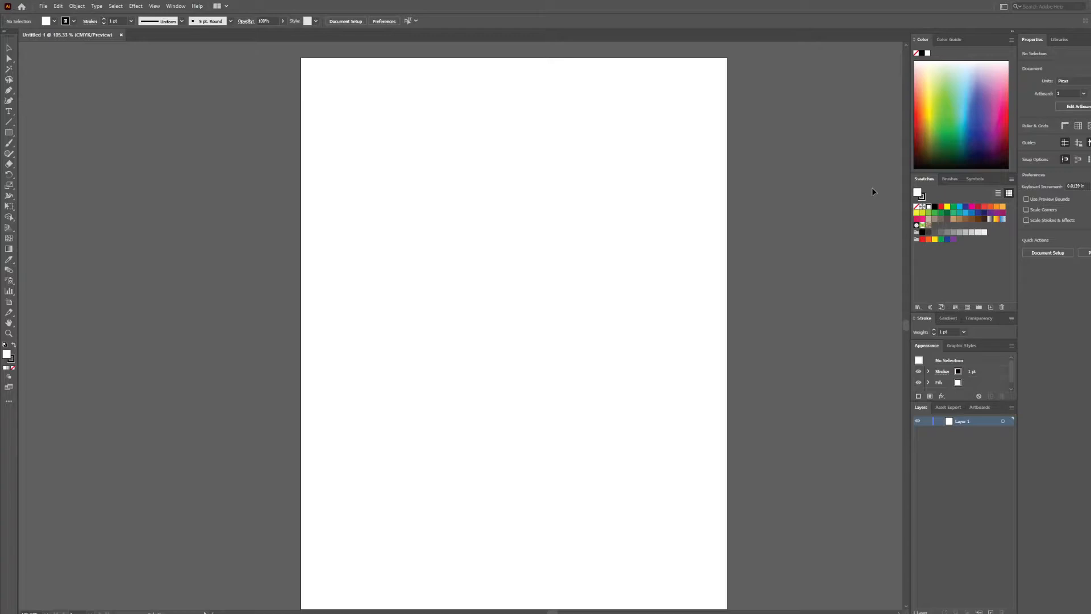
# - Try the two-column layout of the toolbar and return it to a single column
pyautogui.click(6, 33)
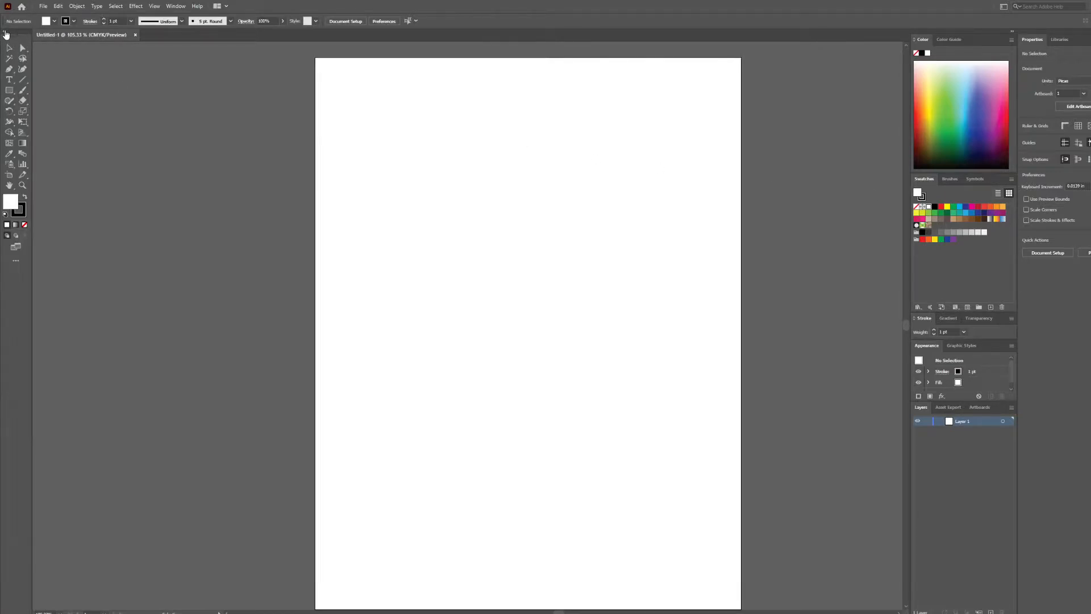
pyautogui.click(6, 33)
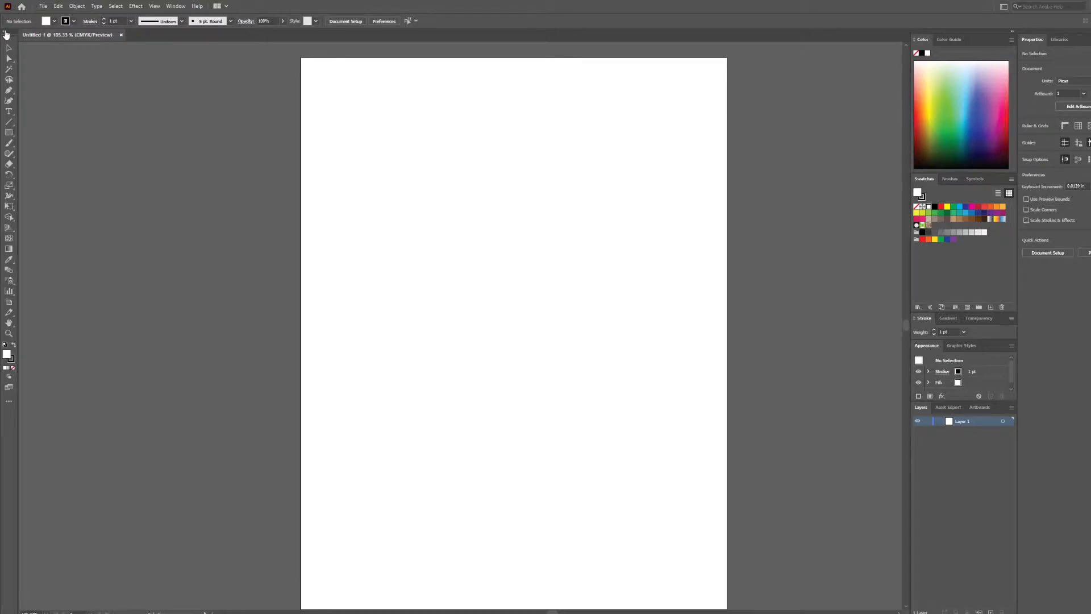
pyautogui.click(6, 33)
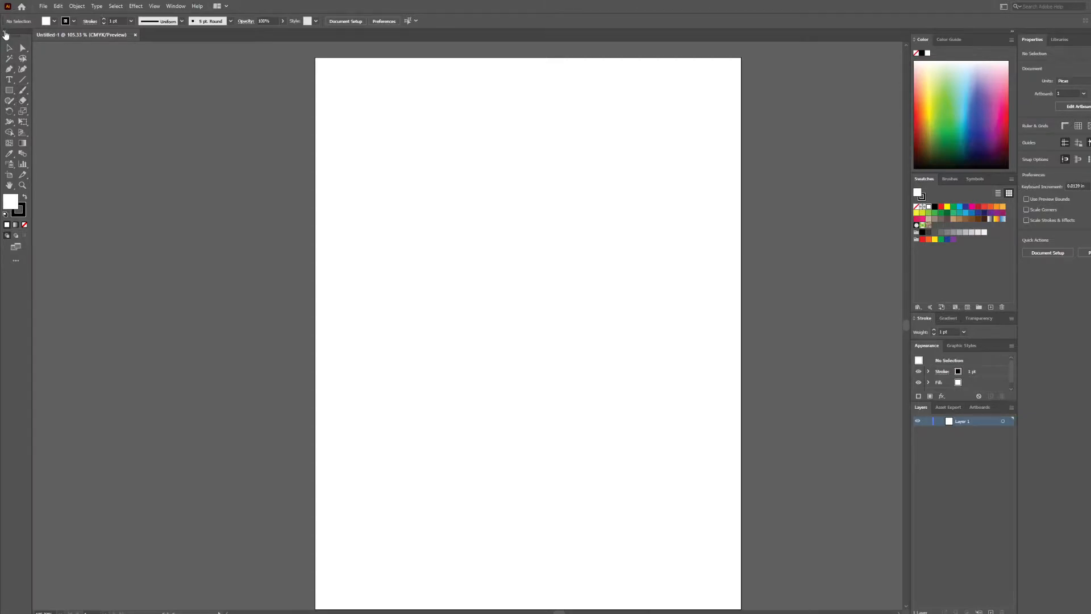
pyautogui.click(6, 33)
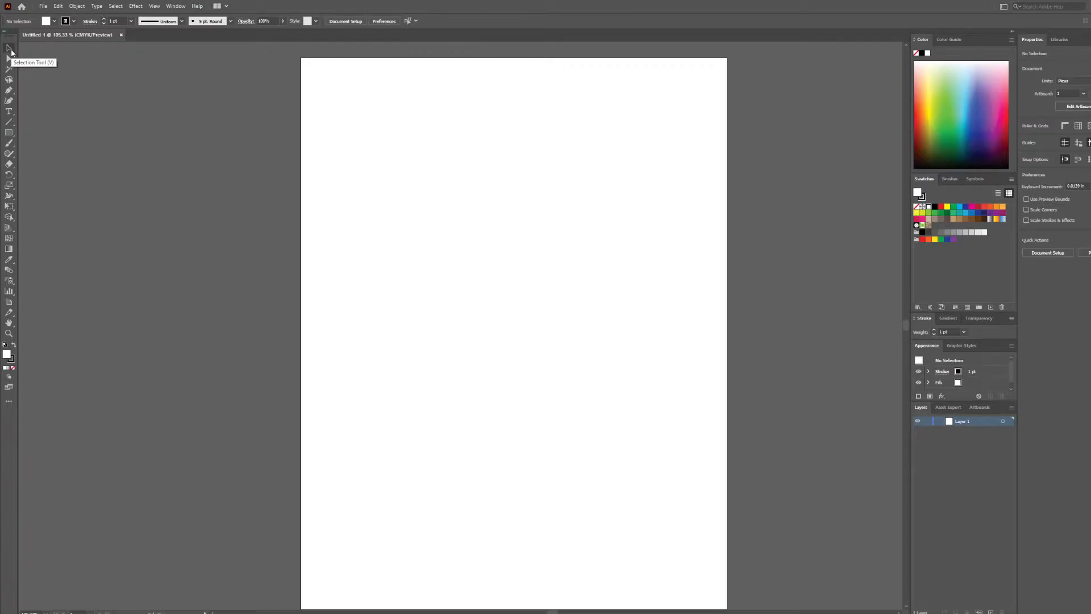
# - Draw a rectangle about 3.7 by 2.6 in on the upper artboard, fill it dark green, and shift it slightly down and right
pyautogui.click(9, 132)
pyautogui.moveTo(404, 114); pyautogui.dragTo(591, 244)
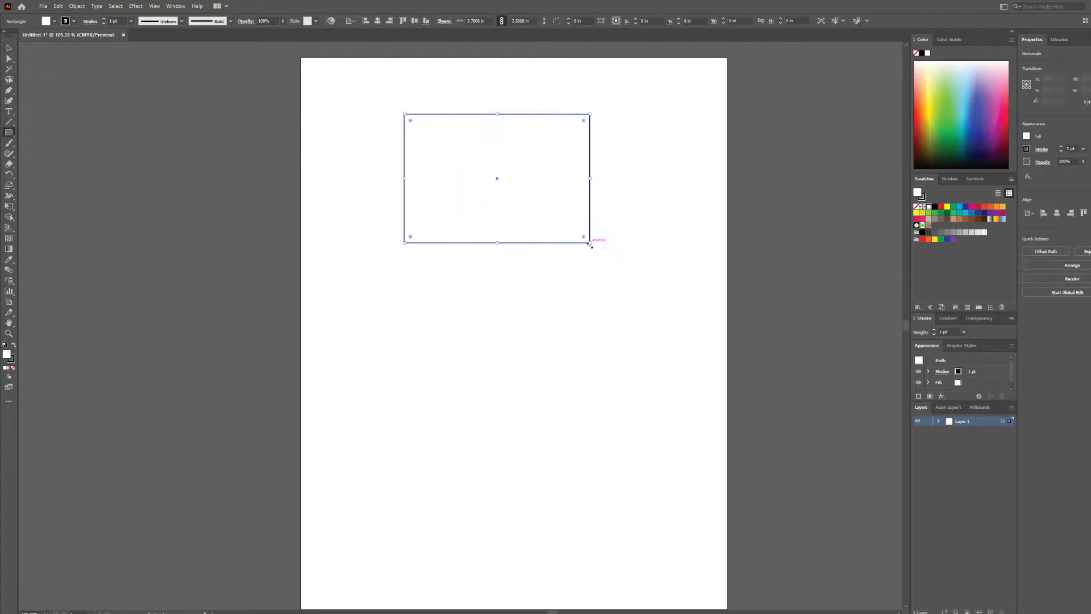
pyautogui.click(947, 213)
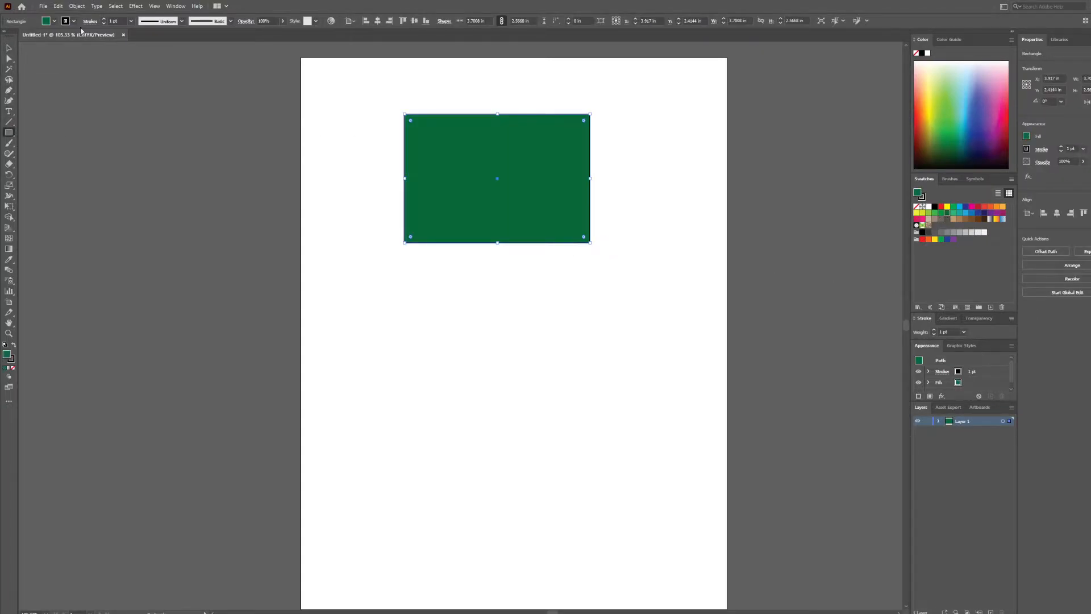
pyautogui.click(10, 48)
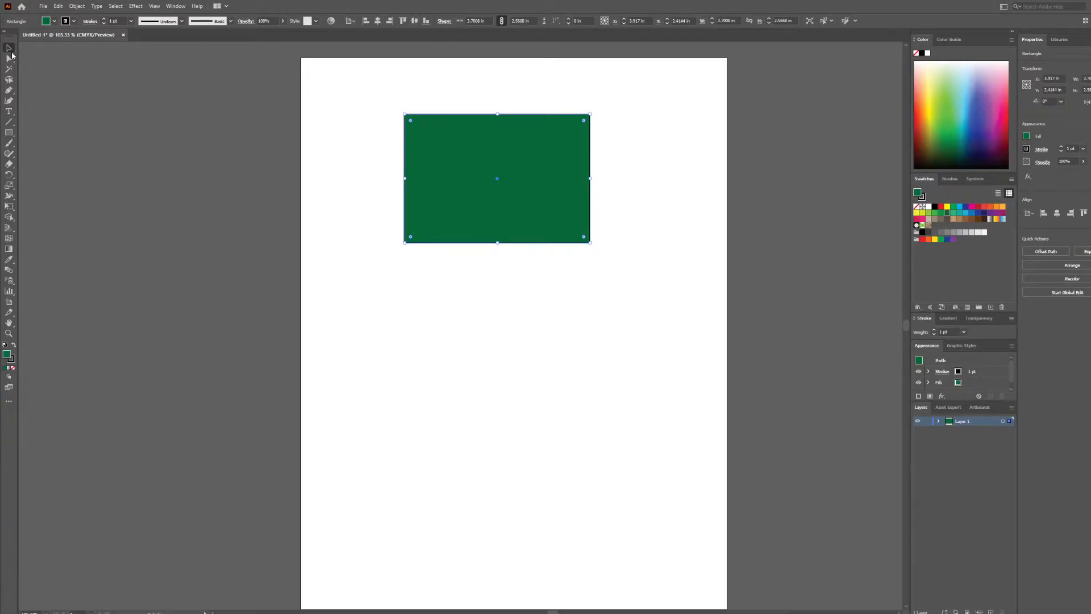
pyautogui.click(308, 172)
pyautogui.moveTo(524, 181)
pyautogui.mouseDown()
pyautogui.moveTo(508, 181)
pyautogui.moveTo(565, 182)
pyautogui.moveTo(530, 159)
pyautogui.moveTo(536, 188)
pyautogui.mouseUp()
# - Draw a second rectangle about 4.2 by 2.6 in below the green one and fill it blue
pyautogui.press('m')
pyautogui.moveTo(352, 303); pyautogui.dragTo(563, 432)
pyautogui.click(972, 212)
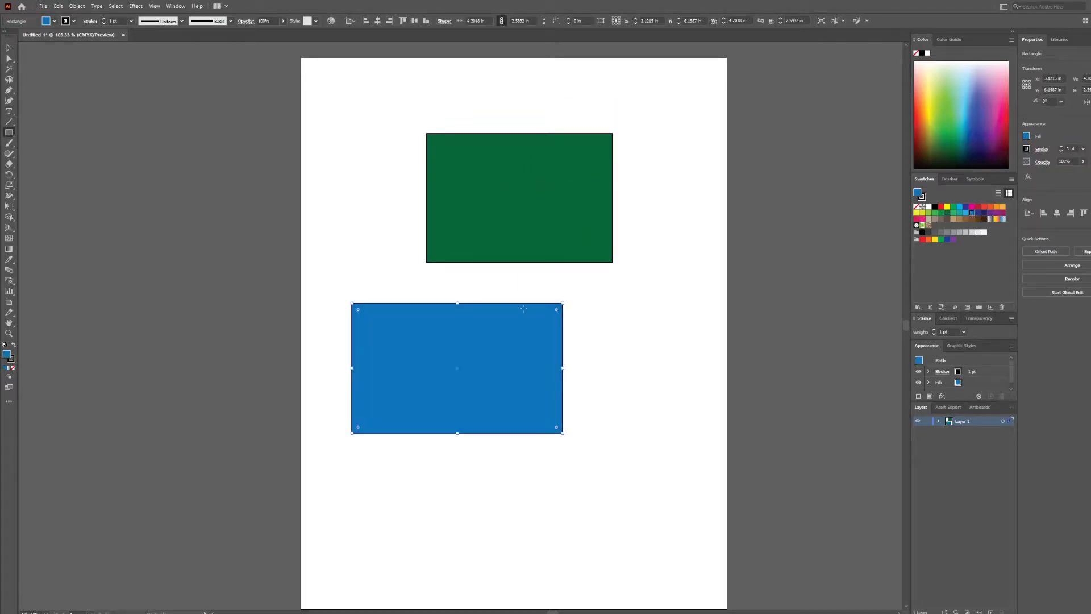
# - Move the green rectangle to the artboard's upper left and the blue one to the lower right with the Selection tool, and deselect
pyautogui.click(9, 48)
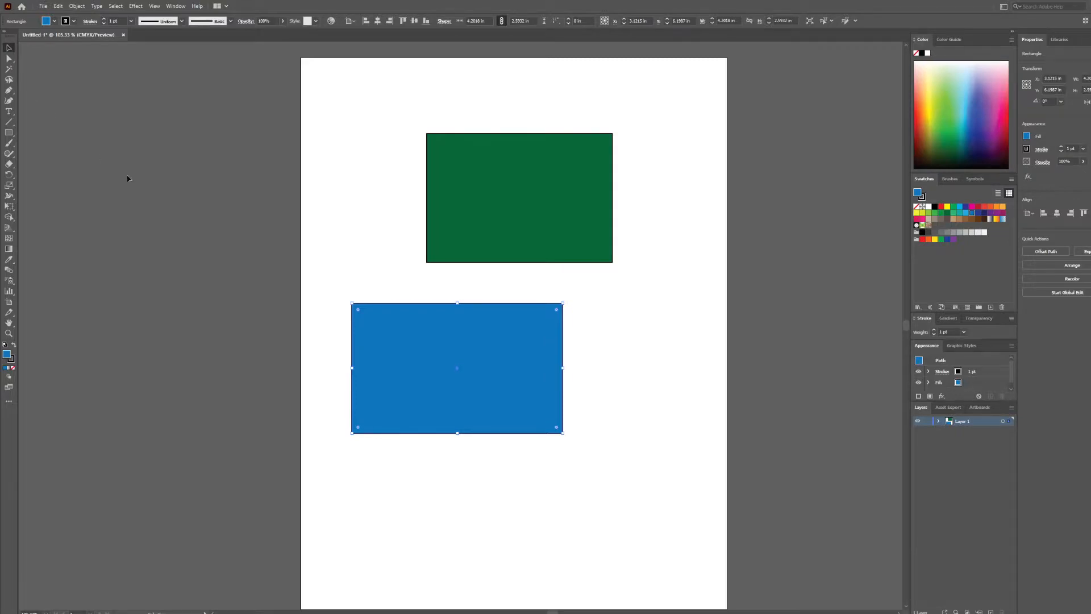
pyautogui.click(542, 223)
pyautogui.click(508, 310)
pyautogui.moveTo(522, 234); pyautogui.dragTo(600, 208)
pyautogui.moveTo(496, 358); pyautogui.dragTo(544, 411)
pyautogui.moveTo(569, 217); pyautogui.dragTo(458, 276)
pyautogui.moveTo(533, 385); pyautogui.dragTo(594, 341)
pyautogui.moveTo(534, 244); pyautogui.dragTo(505, 203)
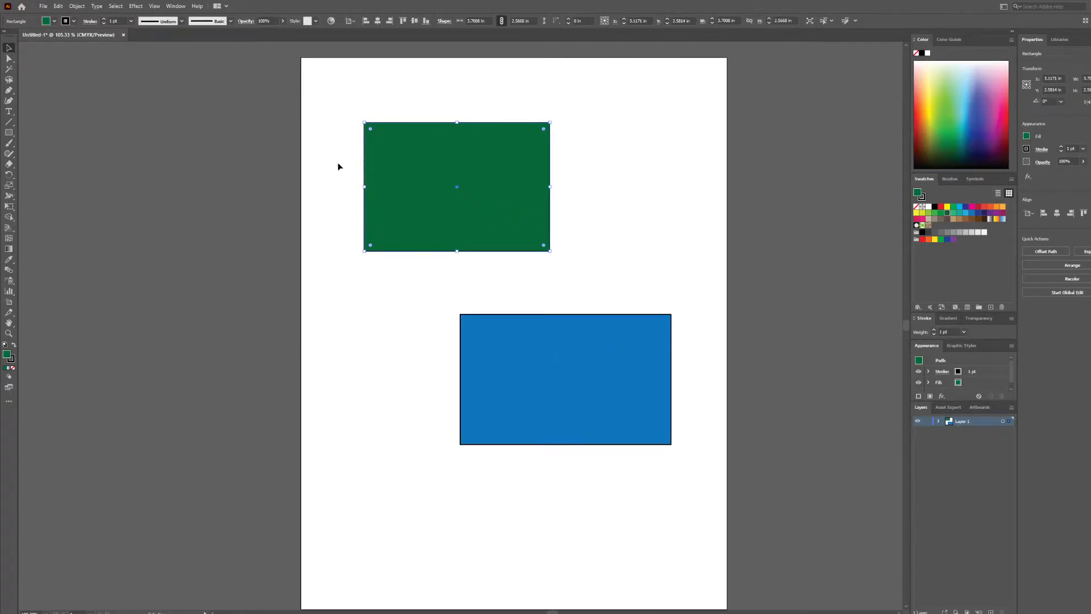
pyautogui.click(334, 102)
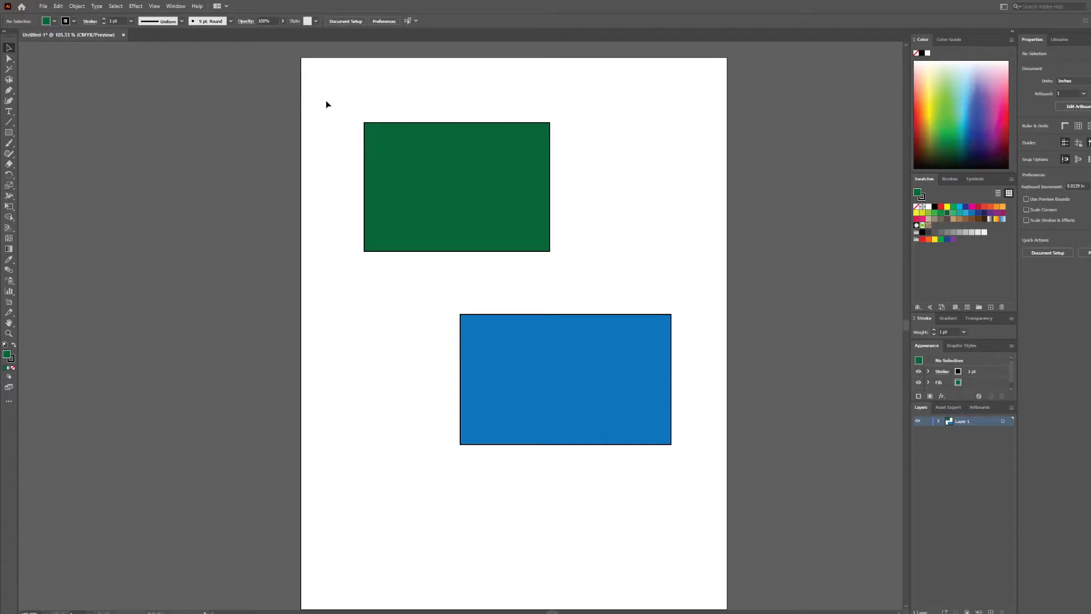
# - Select both rectangles with a marquee and again by adding the green one to the blue one, clearing the selection each time
pyautogui.moveTo(326, 102); pyautogui.dragTo(694, 478)
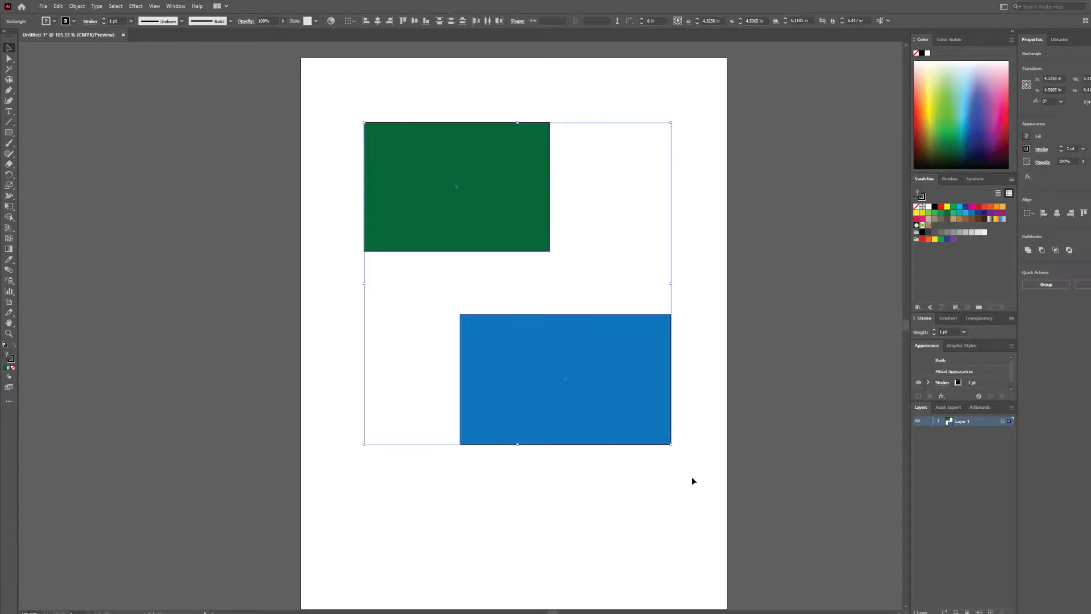
pyautogui.click(691, 476)
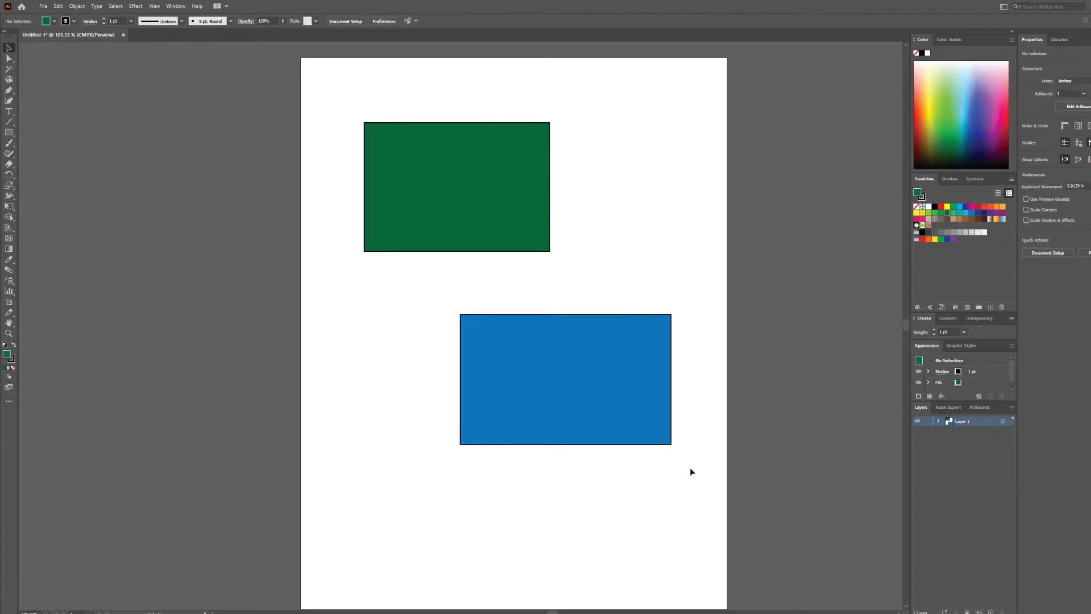
pyautogui.click(571, 379)
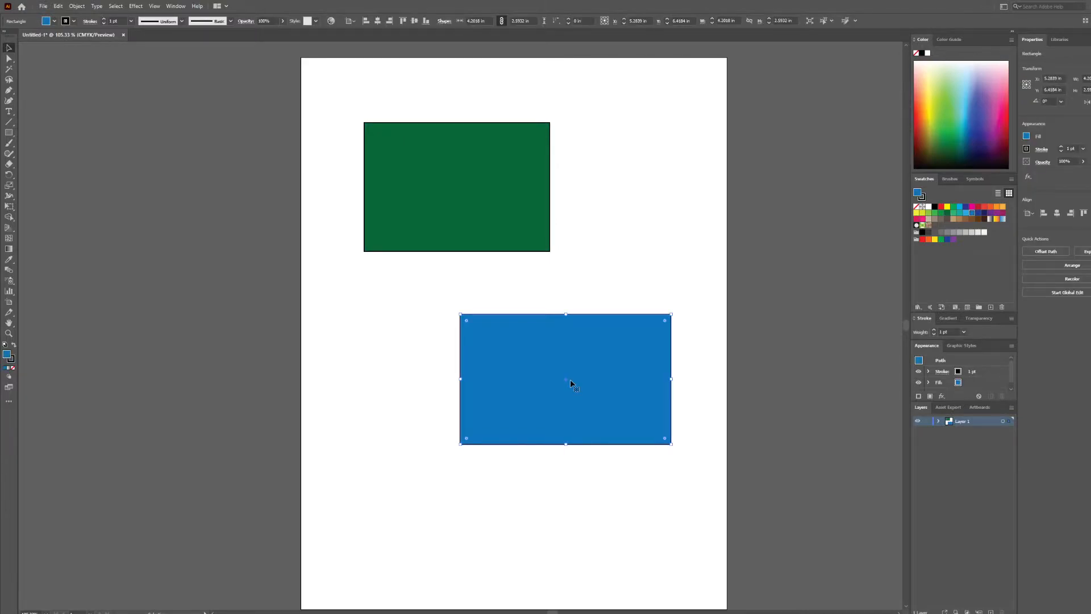
pyautogui.keyDown('shift'); pyautogui.click(466, 220); pyautogui.keyUp('shift')
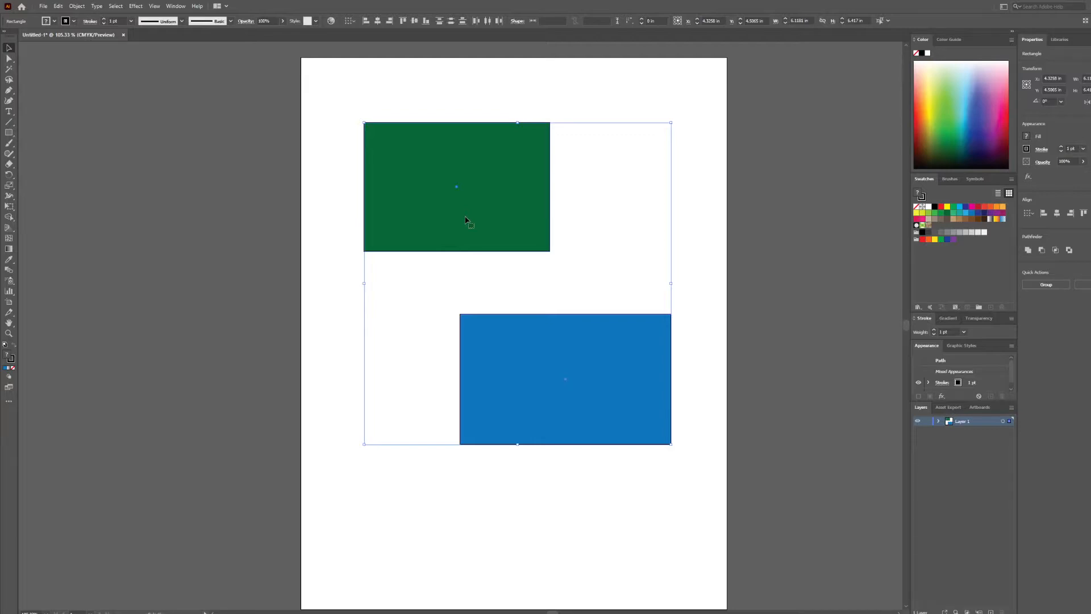
pyautogui.click(272, 224)
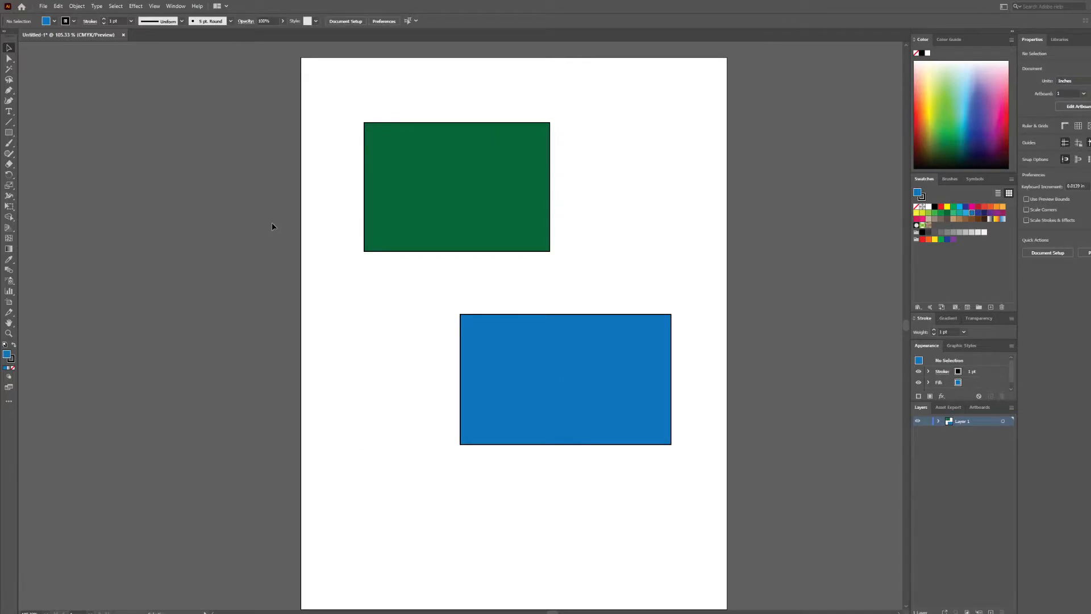
# - Nudge the green rectangle with the Direct Selection tool and pull its two right-hand anchor points inward to form an irregular quadrilateral
pyautogui.click(9, 63)
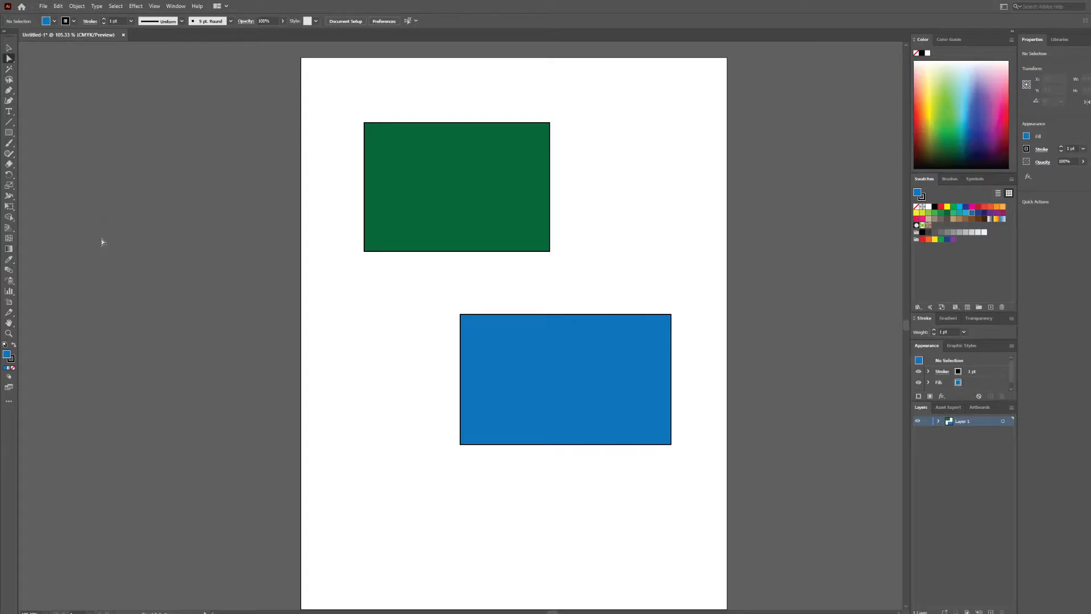
pyautogui.moveTo(427, 197)
pyautogui.mouseDown()
pyautogui.moveTo(489, 214)
pyautogui.moveTo(430, 192)
pyautogui.mouseUp()
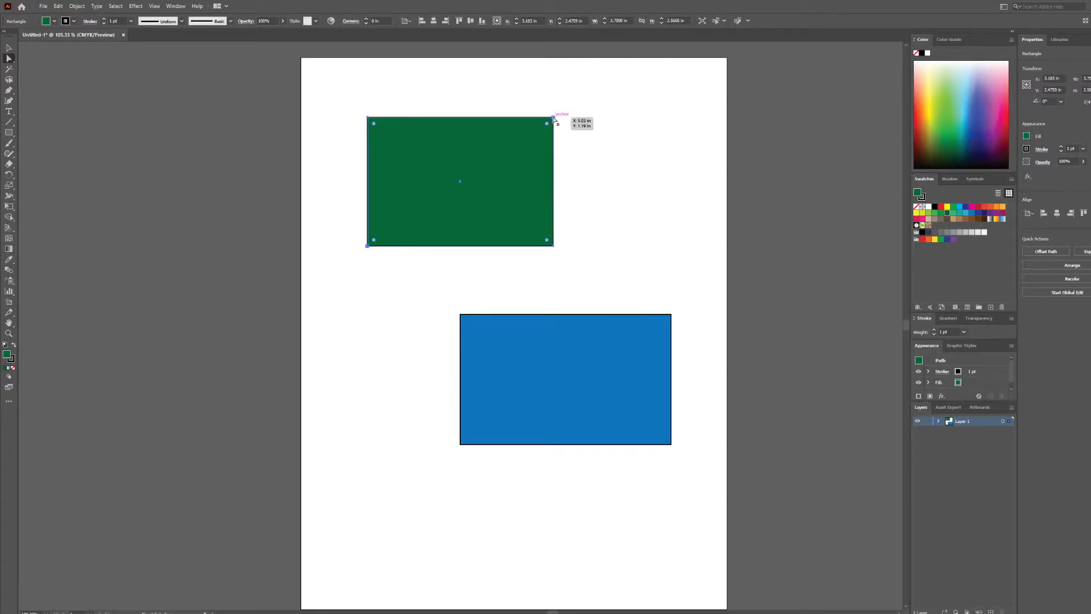
pyautogui.click(553, 246)
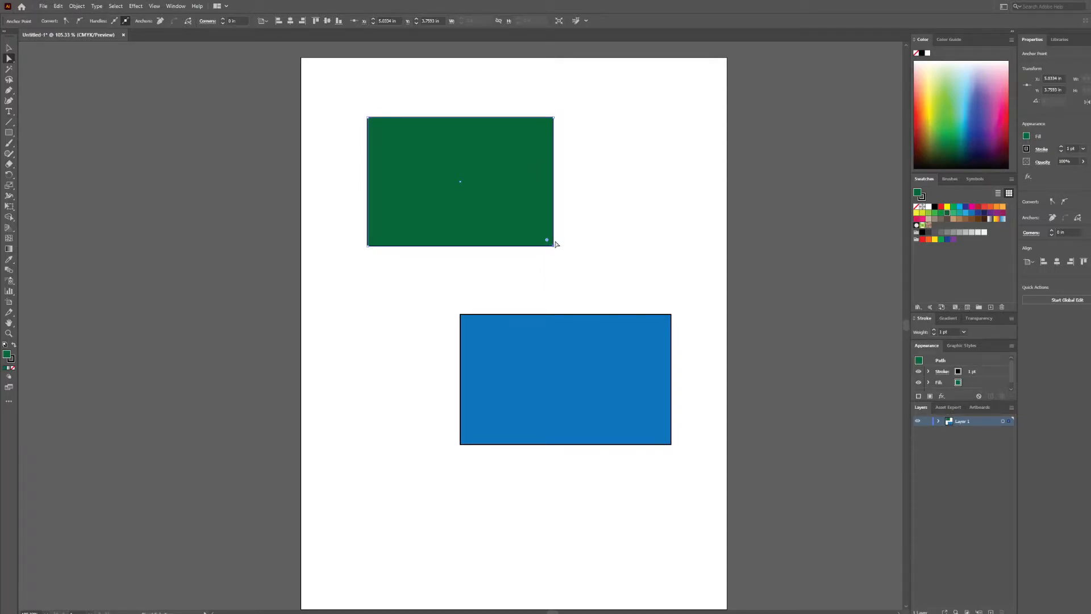
pyautogui.moveTo(554, 249); pyautogui.dragTo(493, 191)
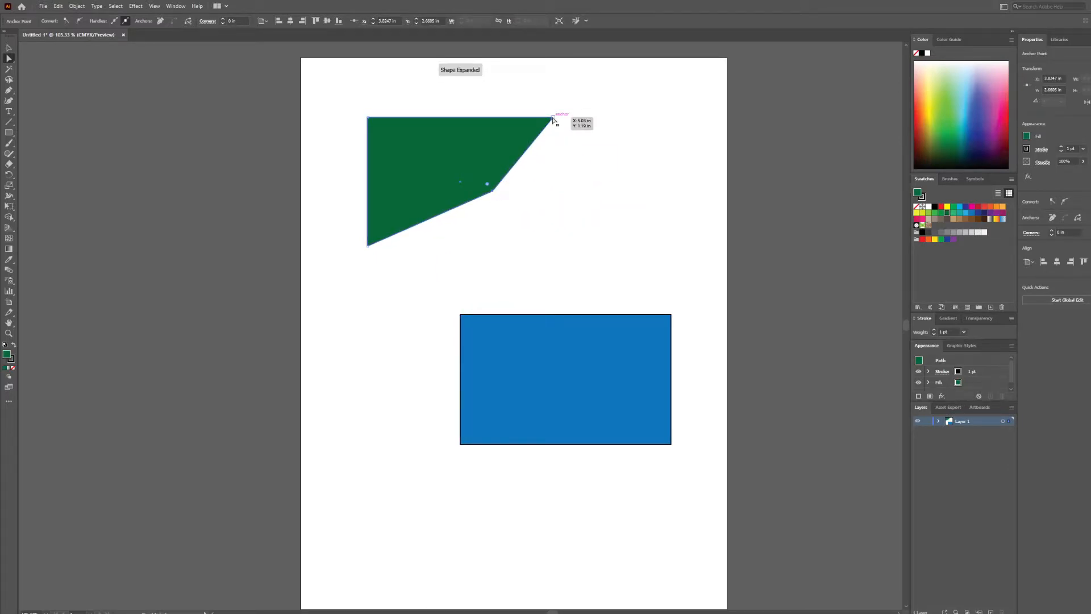
pyautogui.moveTo(554, 119); pyautogui.dragTo(456, 109)
pyautogui.moveTo(492, 191); pyautogui.dragTo(507, 209)
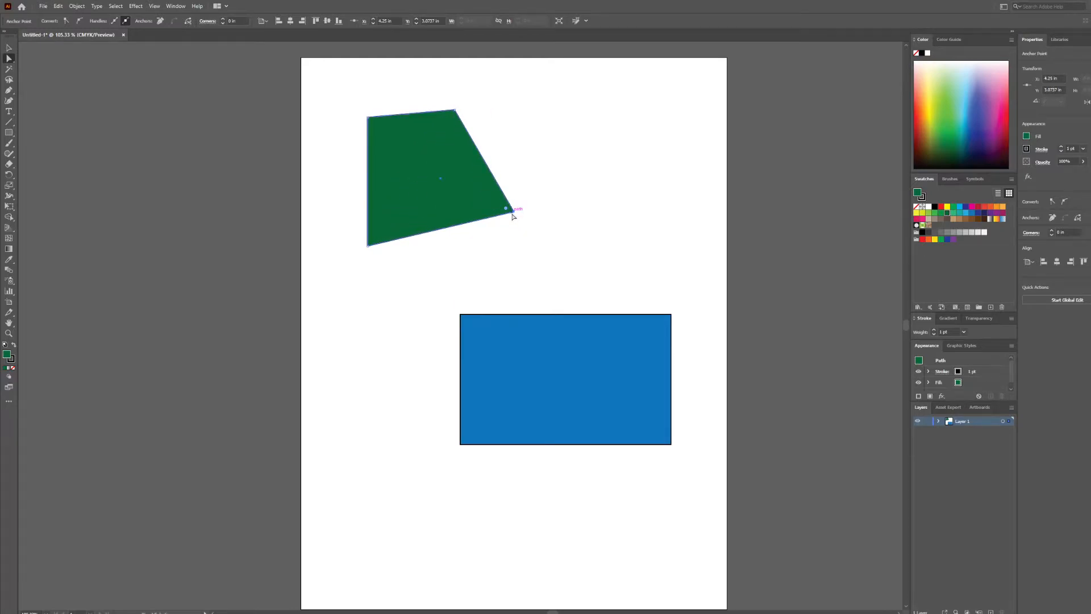
pyautogui.click(487, 267)
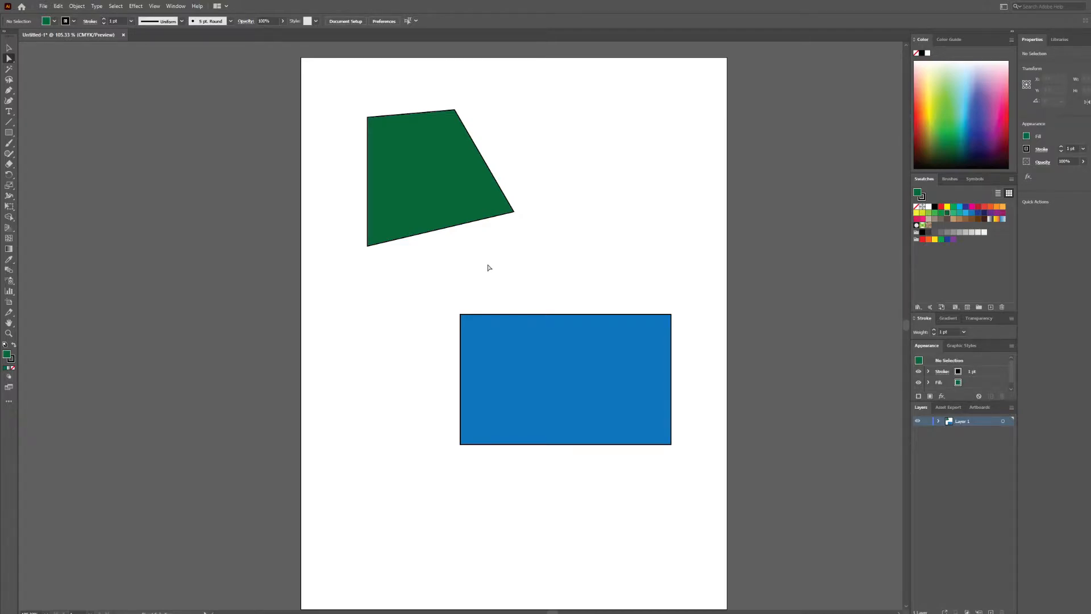
# - Reshape the green shape further by raising its lower-left anchor point and shifting its bottom edge to the left
pyautogui.click(513, 213)
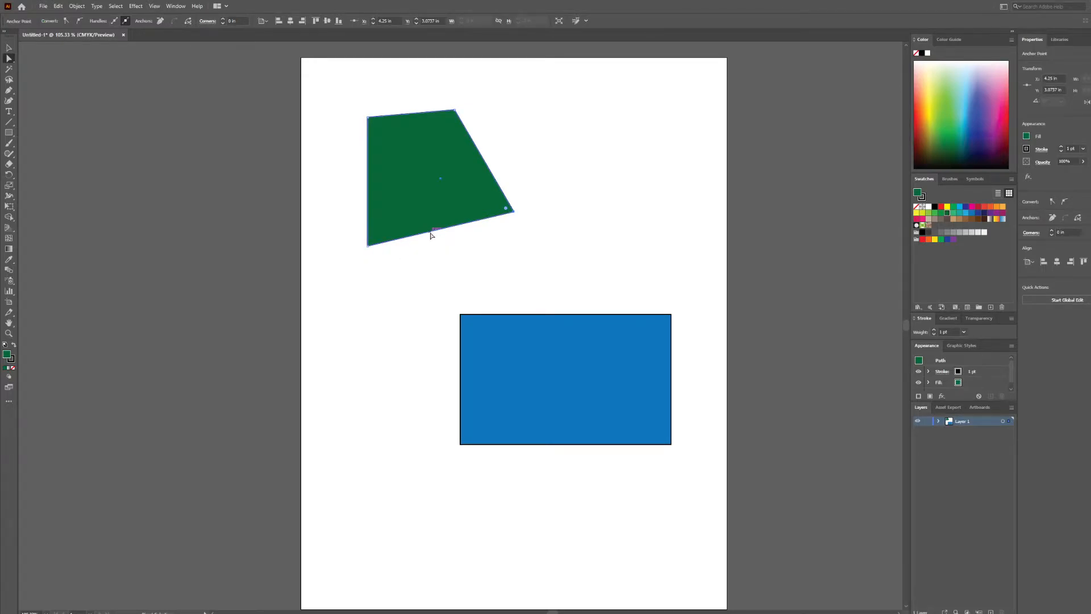
pyautogui.moveTo(431, 234); pyautogui.dragTo(453, 241)
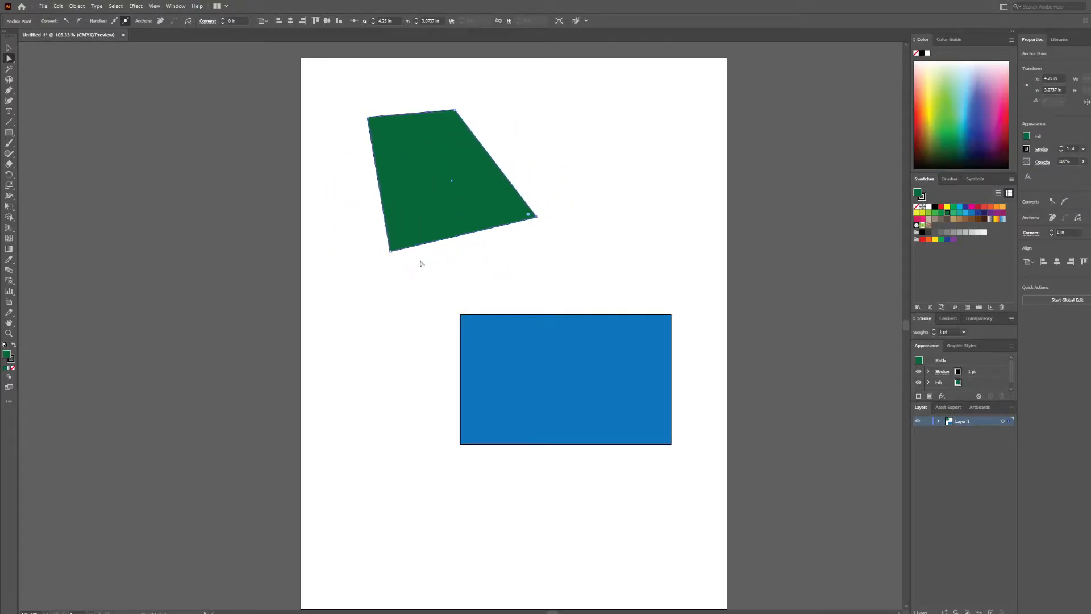
pyautogui.moveTo(390, 251); pyautogui.dragTo(407, 184)
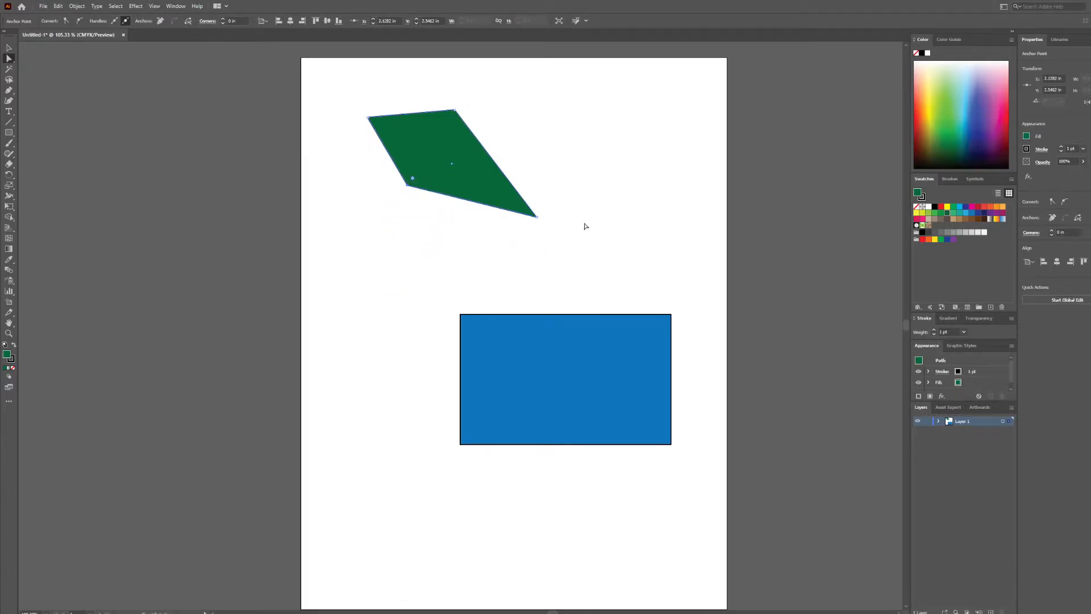
pyautogui.moveTo(521, 216); pyautogui.dragTo(466, 215)
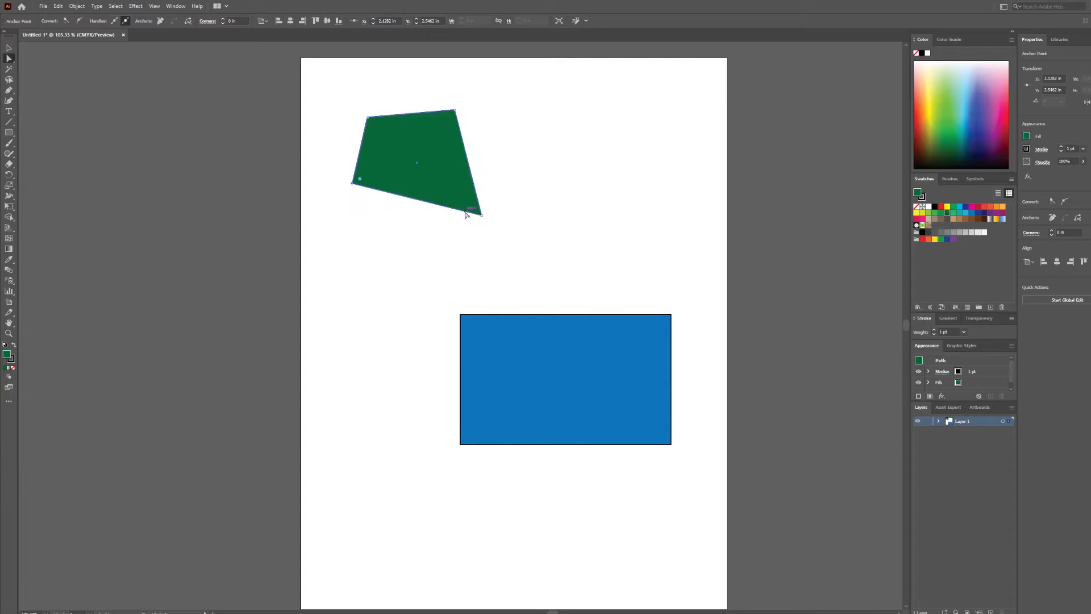
# - Deselect the green shape and shift its bottom edge downward and to the right with the Direct Selection tool
pyautogui.click(504, 246)
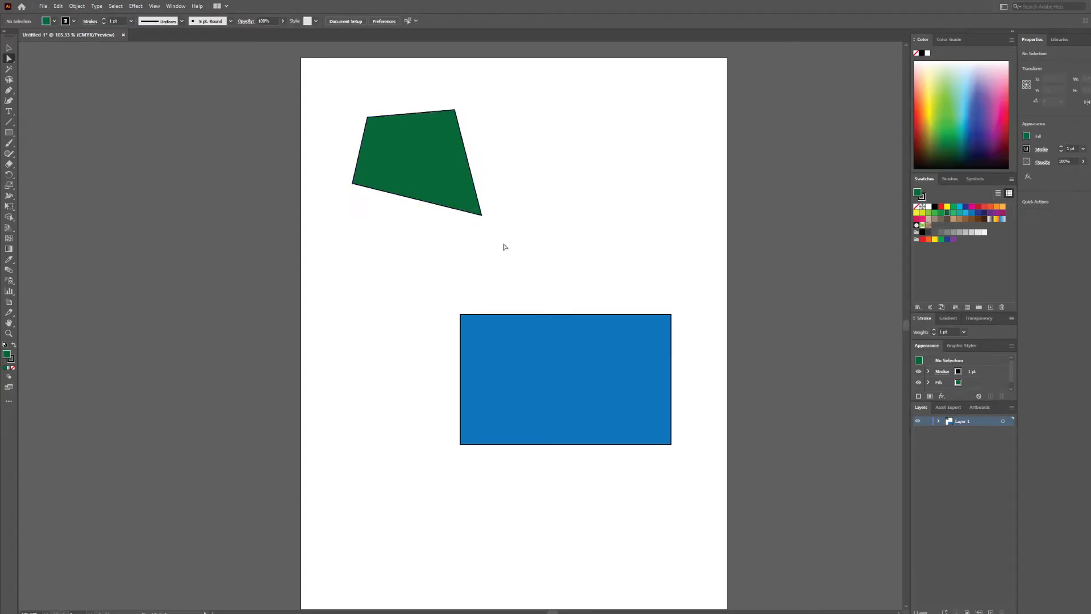
pyautogui.click(481, 216)
pyautogui.moveTo(458, 211); pyautogui.dragTo(473, 247)
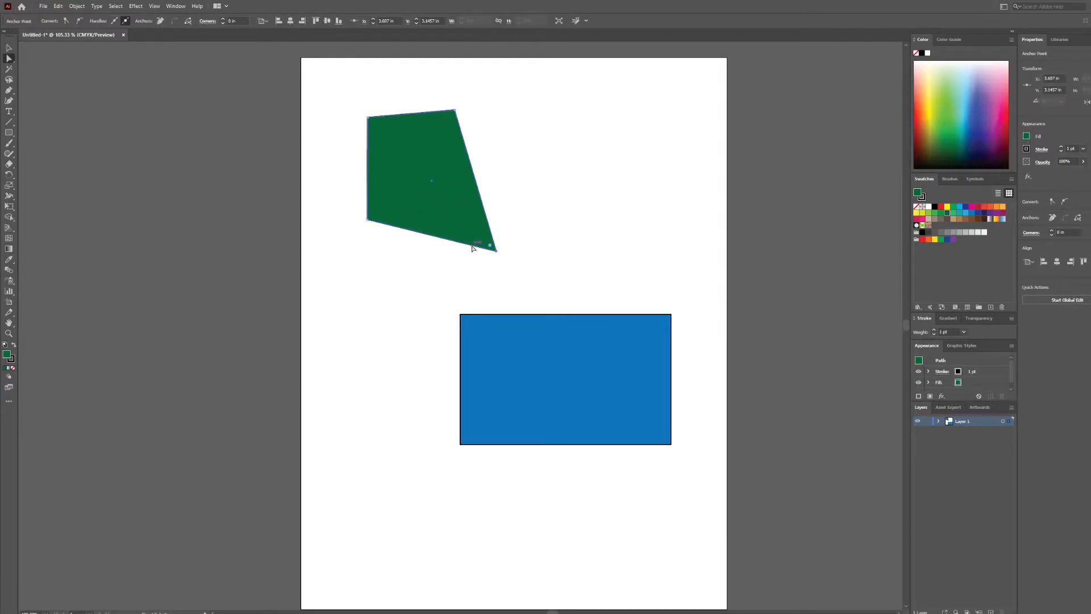
# - Move the whole green shape slightly up and left, and scale it to about 3.1 by 2.9 in with the Selection tool
pyautogui.click(523, 186)
pyautogui.moveTo(431, 158)
pyautogui.mouseDown()
pyautogui.moveTo(418, 130)
pyautogui.moveTo(412, 157)
pyautogui.mouseUp()
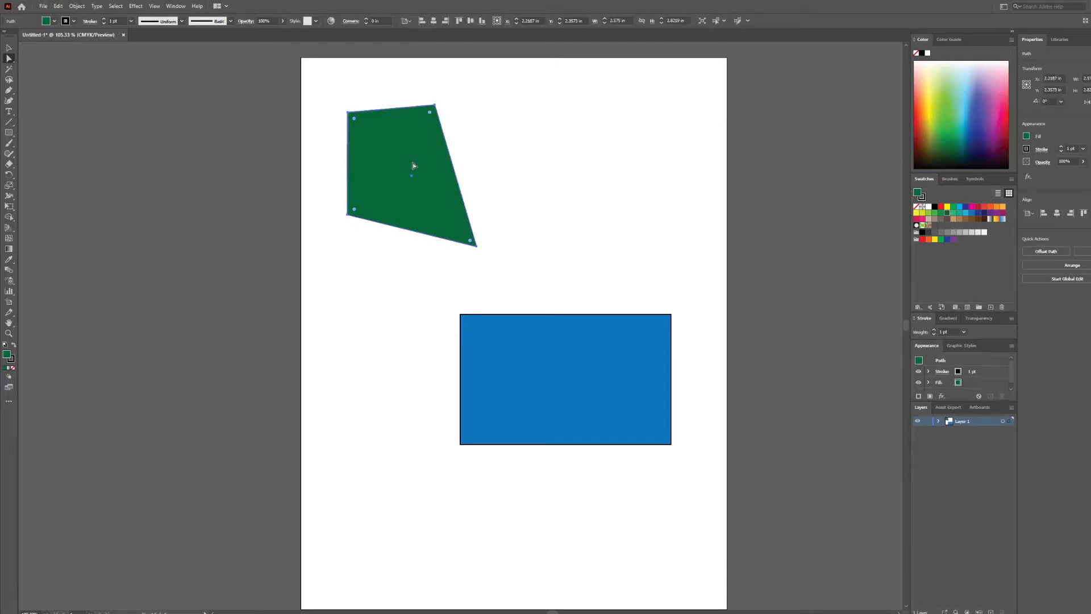
pyautogui.click(9, 49)
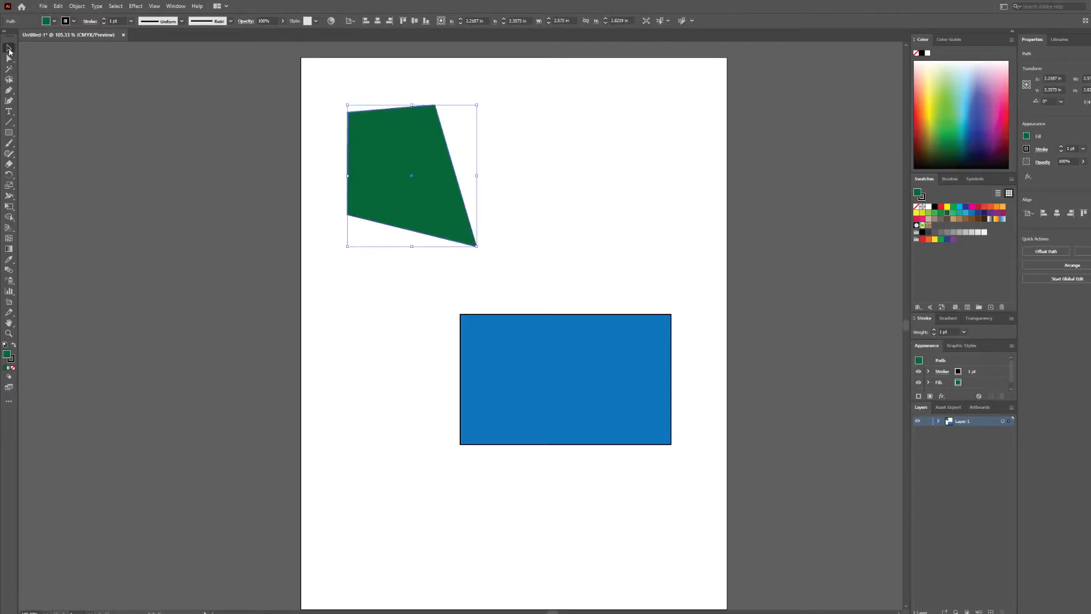
pyautogui.moveTo(382, 220); pyautogui.dragTo(501, 237)
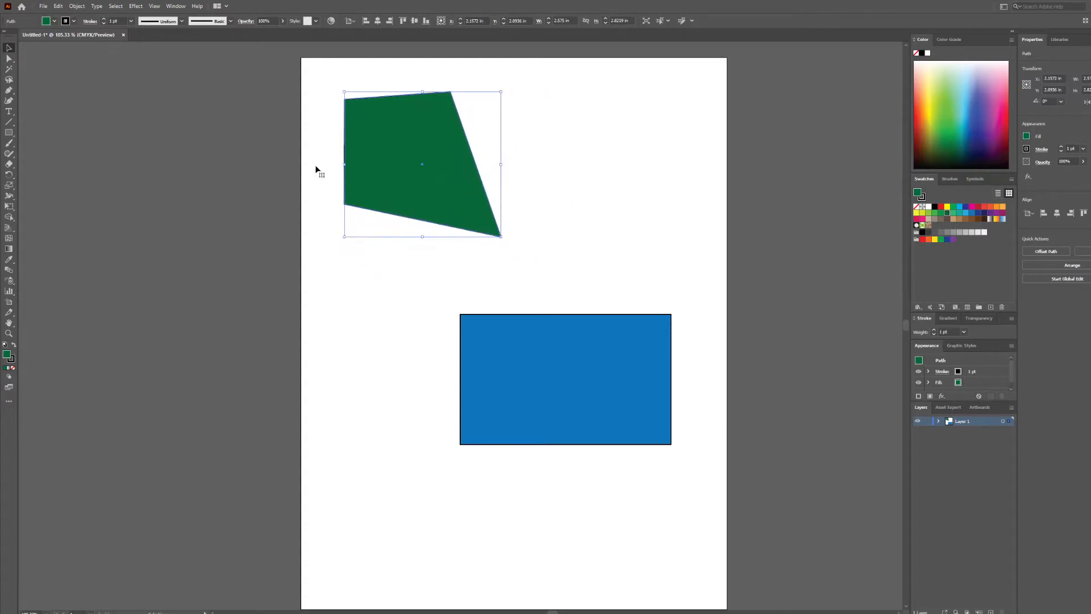
# - Pull the green shape's lower-left anchor point far down with the Direct Selection tool, and return to the Selection tool
pyautogui.click(9, 59)
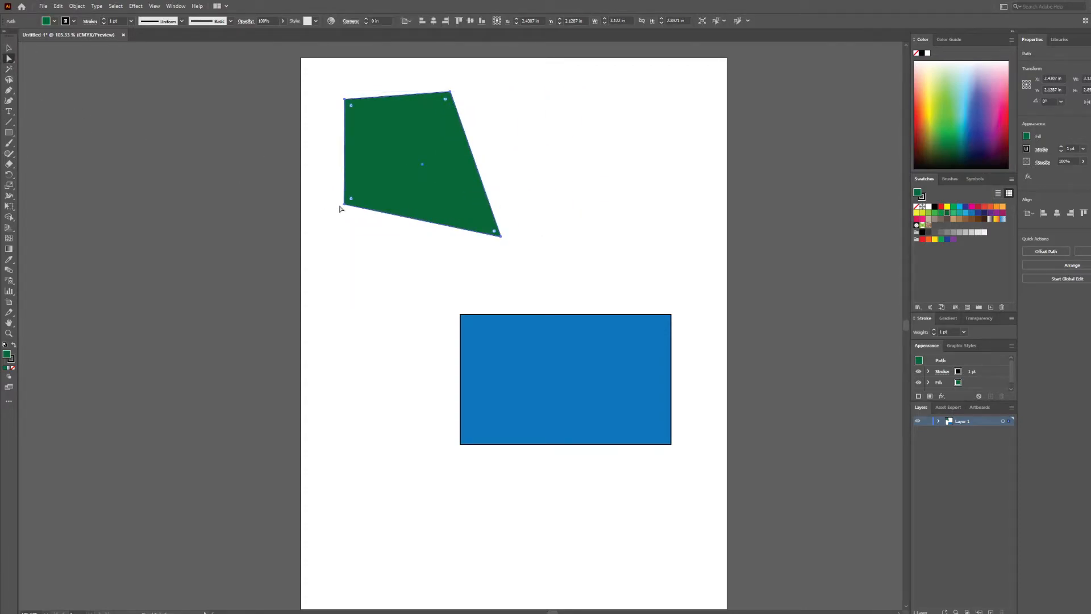
pyautogui.click(344, 205)
pyautogui.moveTo(343, 206); pyautogui.dragTo(334, 302)
pyautogui.press('v')
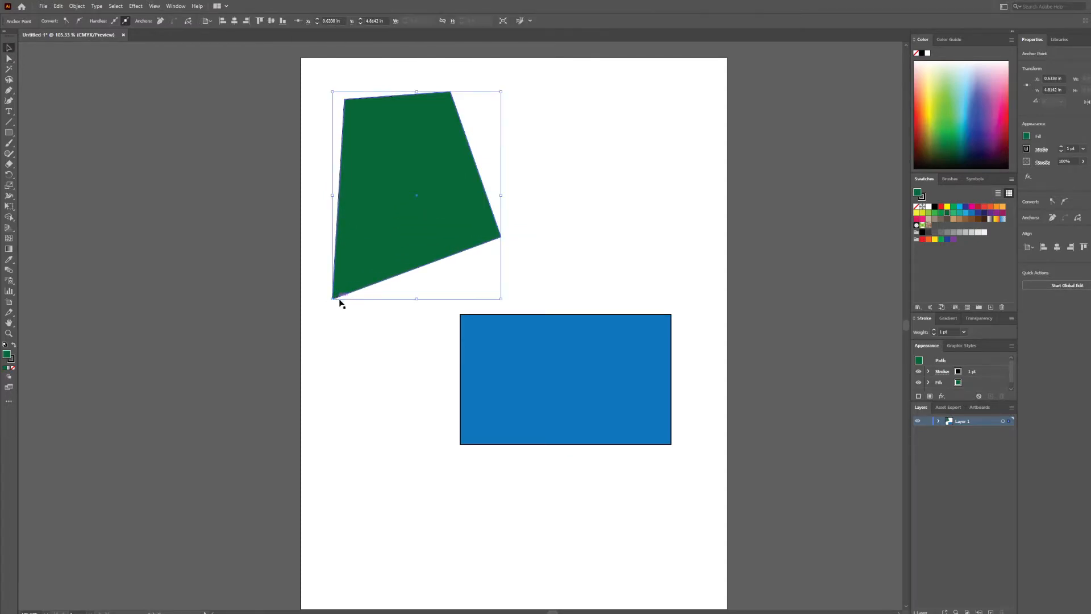
# - Select the green shape and the blue rectangle together and delete both
pyautogui.click(500, 364)
pyautogui.moveTo(263, 142); pyautogui.dragTo(623, 466)
pyautogui.press('Delete')
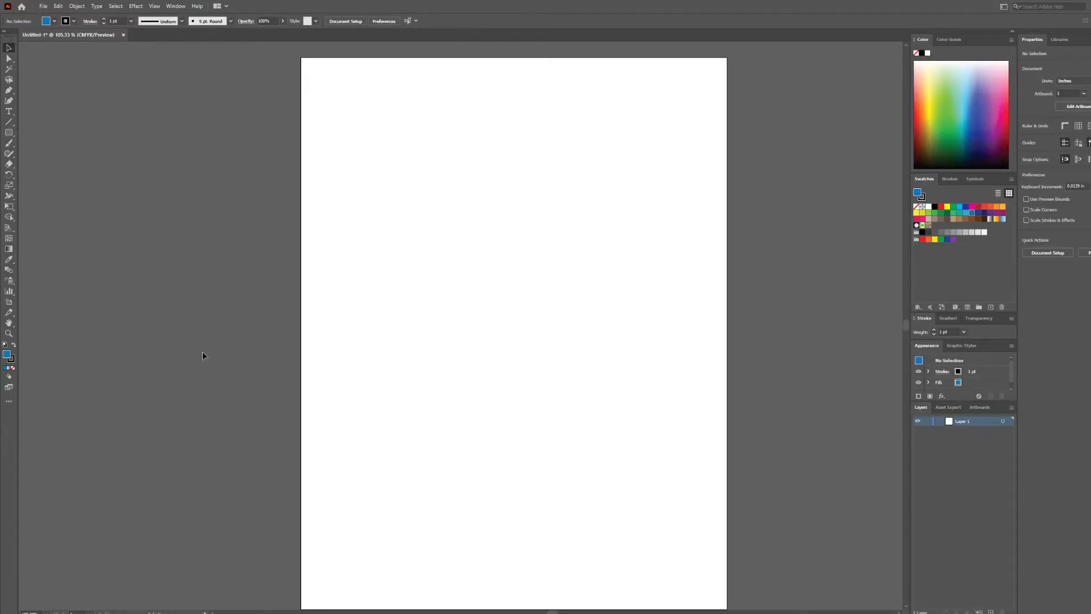
# - Set the fill to none and draw a closed, downward-pointing triangle in the artboard's upper half with the Pen tool
pyautogui.click(5, 93)
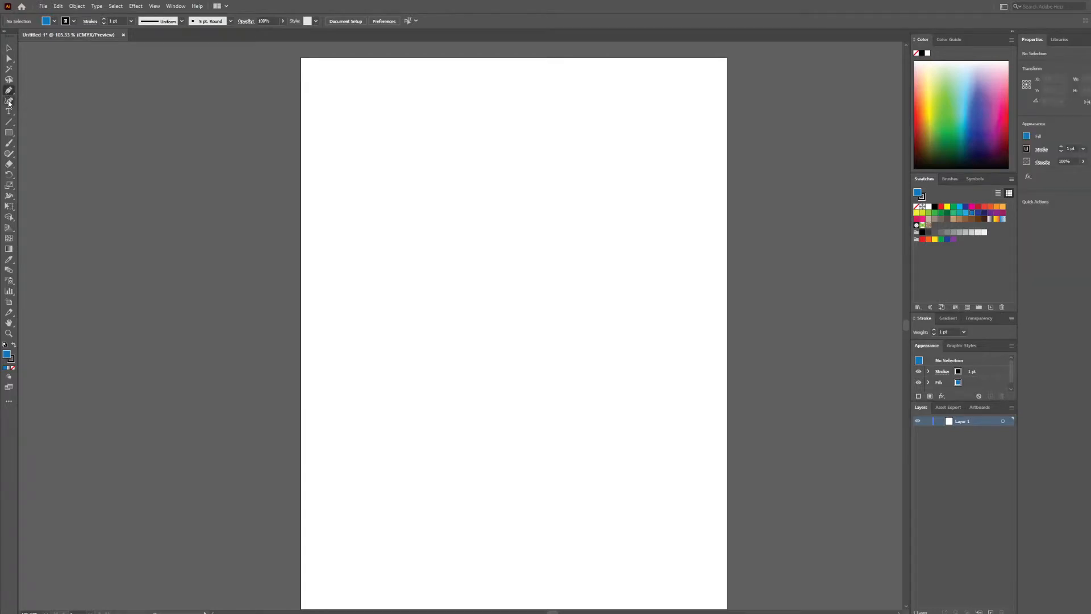
pyautogui.click(13, 368)
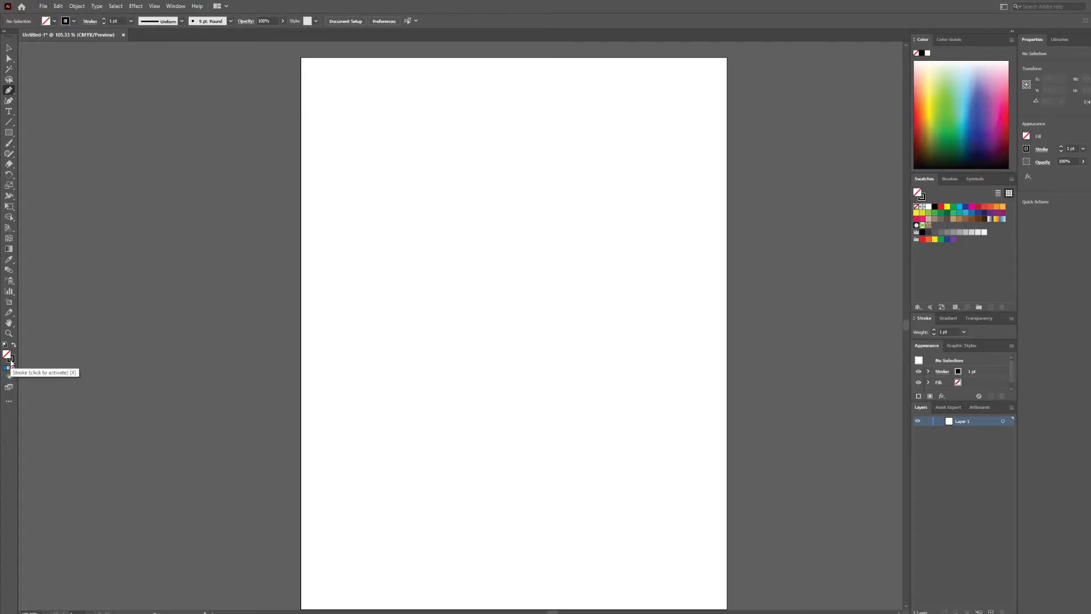
pyautogui.click(418, 166)
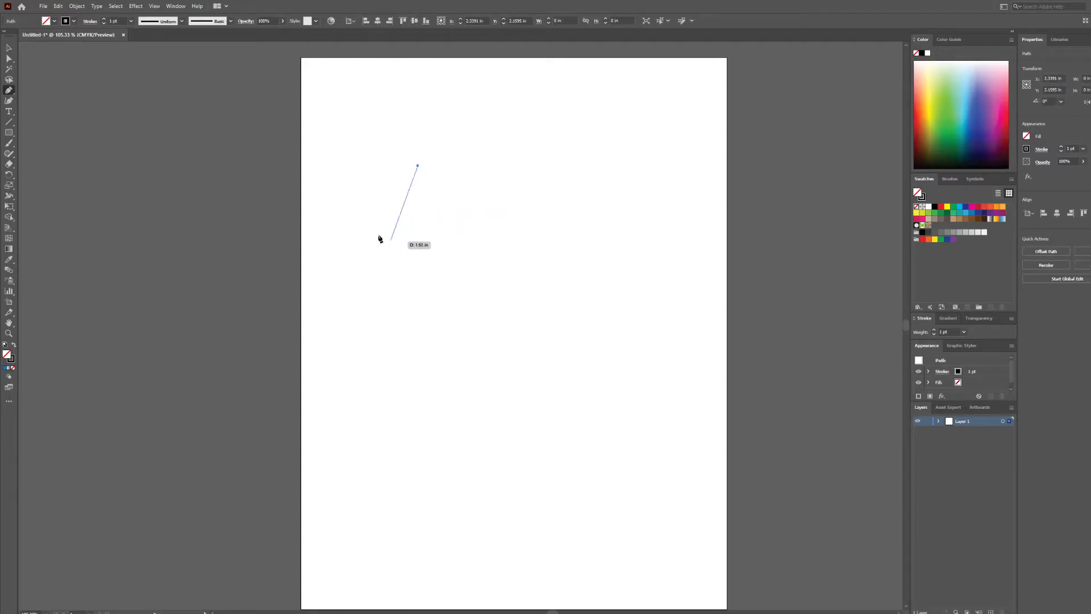
pyautogui.click(575, 145)
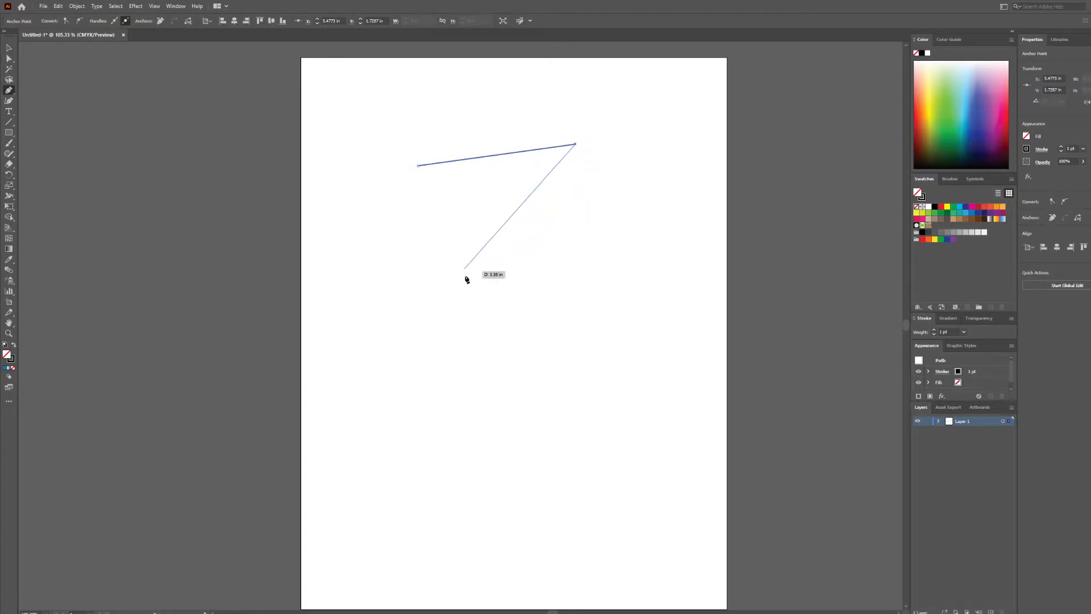
pyautogui.click(493, 302)
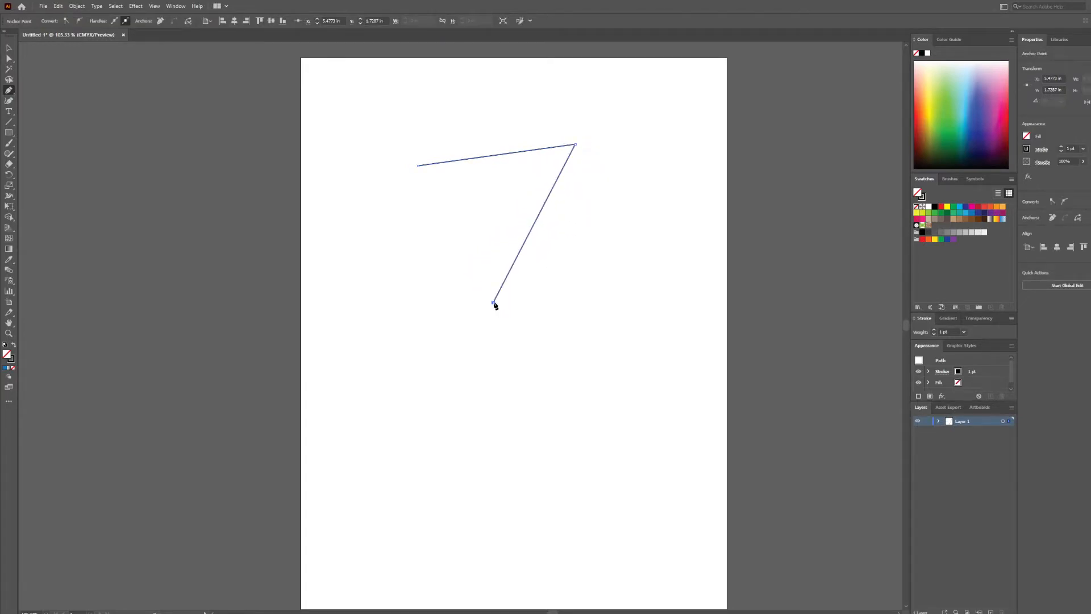
pyautogui.click(420, 165)
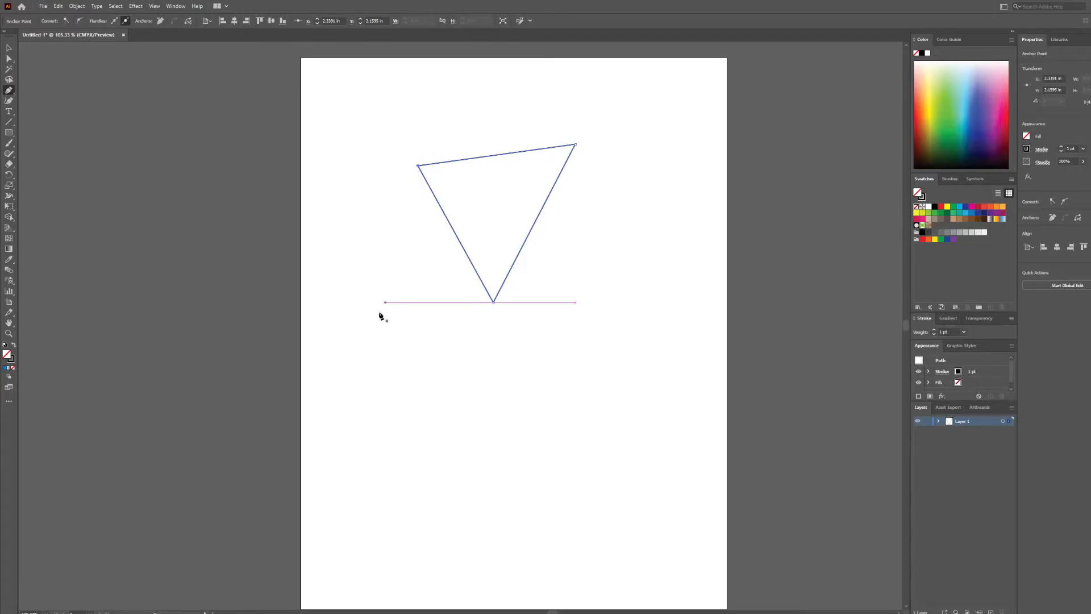
# - Draw an open two-segment path to the lower left of the triangle with the Pen tool, end it, and delete it
pyautogui.click(371, 327)
pyautogui.click(382, 238)
pyautogui.click(449, 319)
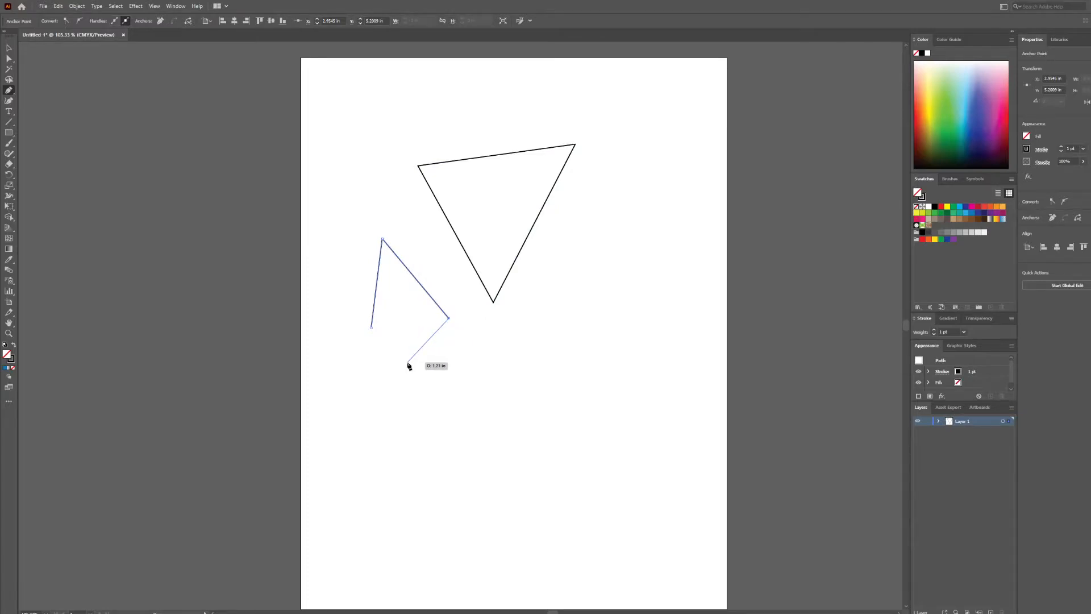
pyautogui.press('v')
pyautogui.click(409, 367)
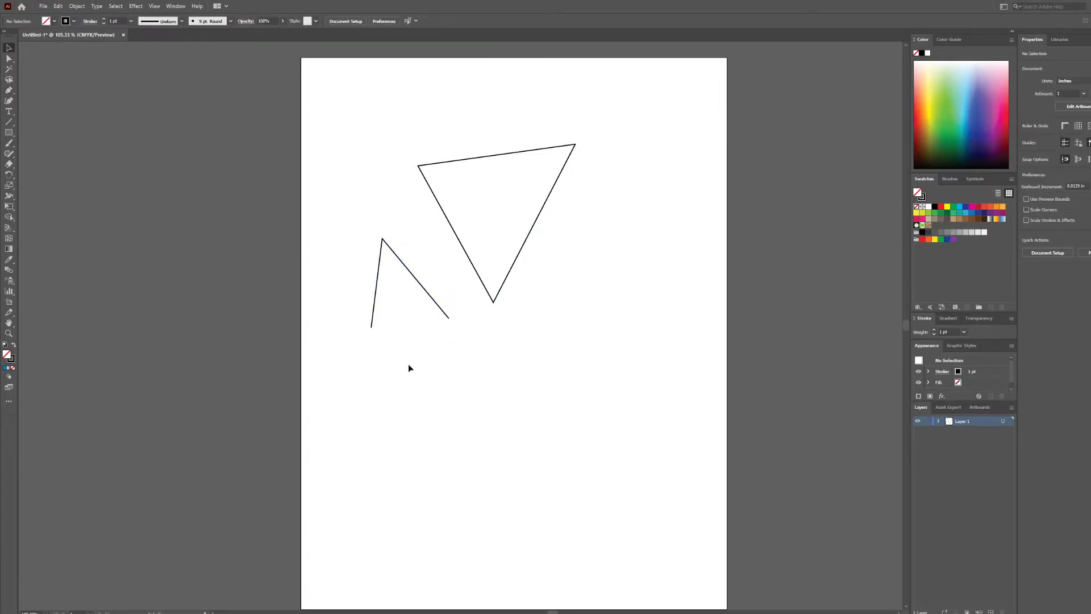
pyautogui.click(430, 296)
pyautogui.press('Delete')
# - Draw a closed curved shape below the triangle with the Pen tool, pulling direction handles out of its second anchor point
pyautogui.press('p')
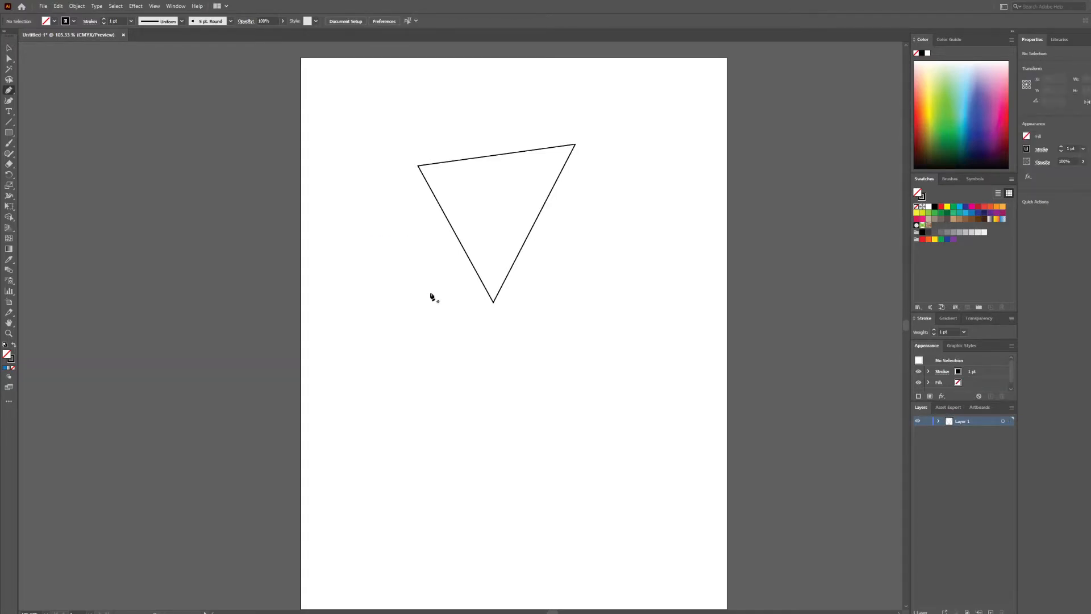
pyautogui.moveTo(380, 431)
pyautogui.mouseDown()
pyautogui.moveTo(428, 453)
pyautogui.moveTo(382, 428)
pyautogui.mouseUp()
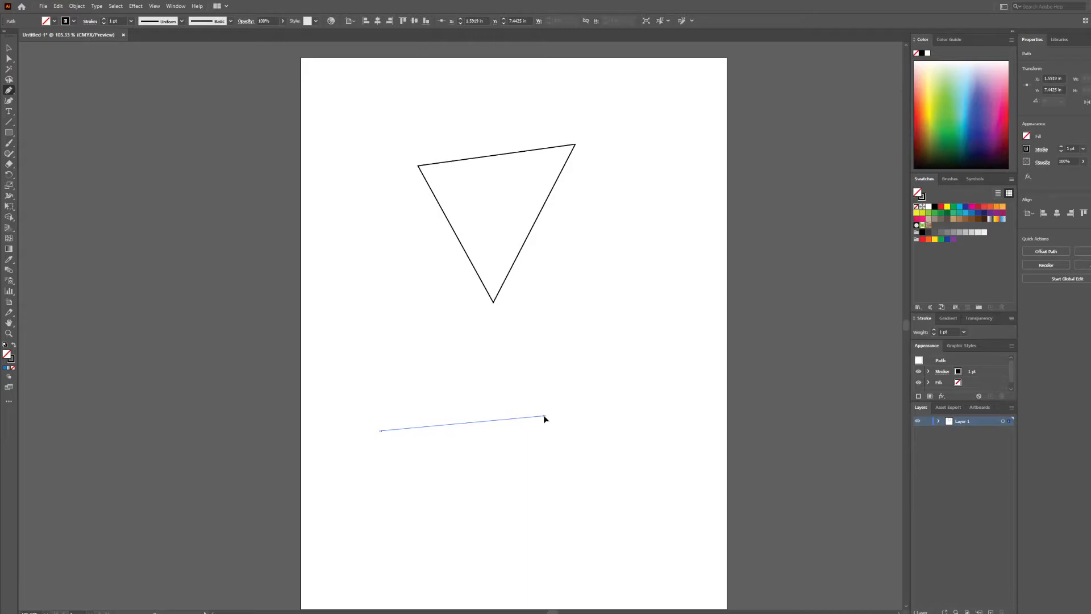
pyautogui.moveTo(544, 415); pyautogui.dragTo(640, 500)
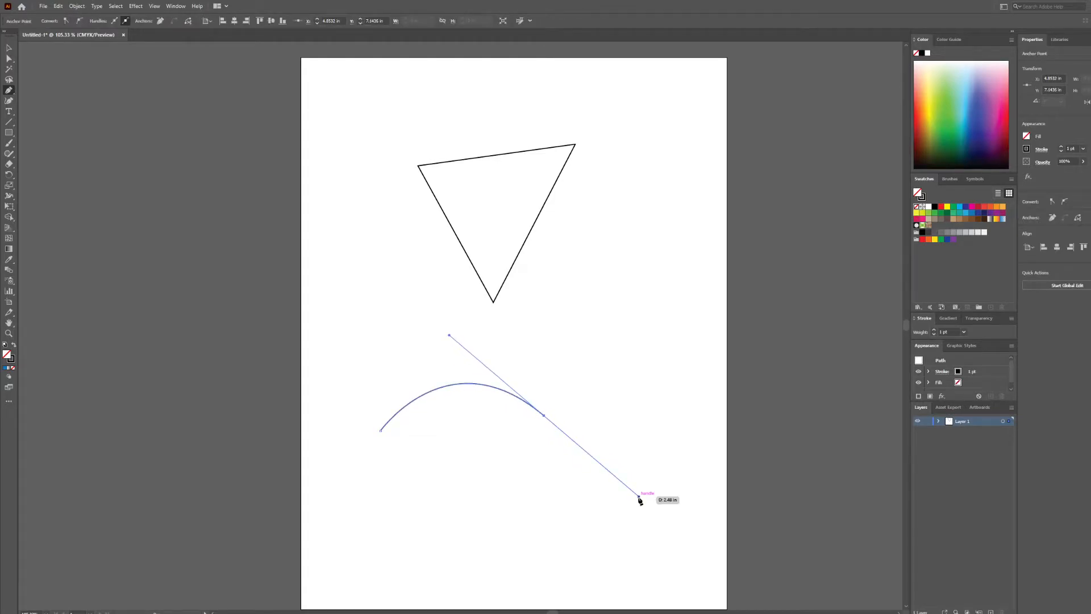
pyautogui.click(380, 433)
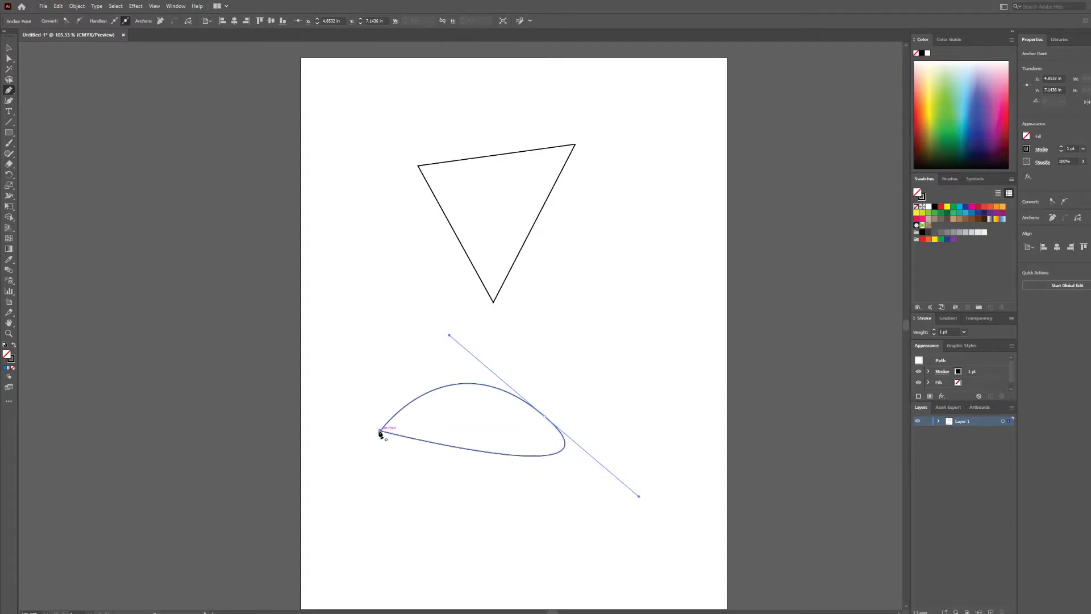
pyautogui.press('v')
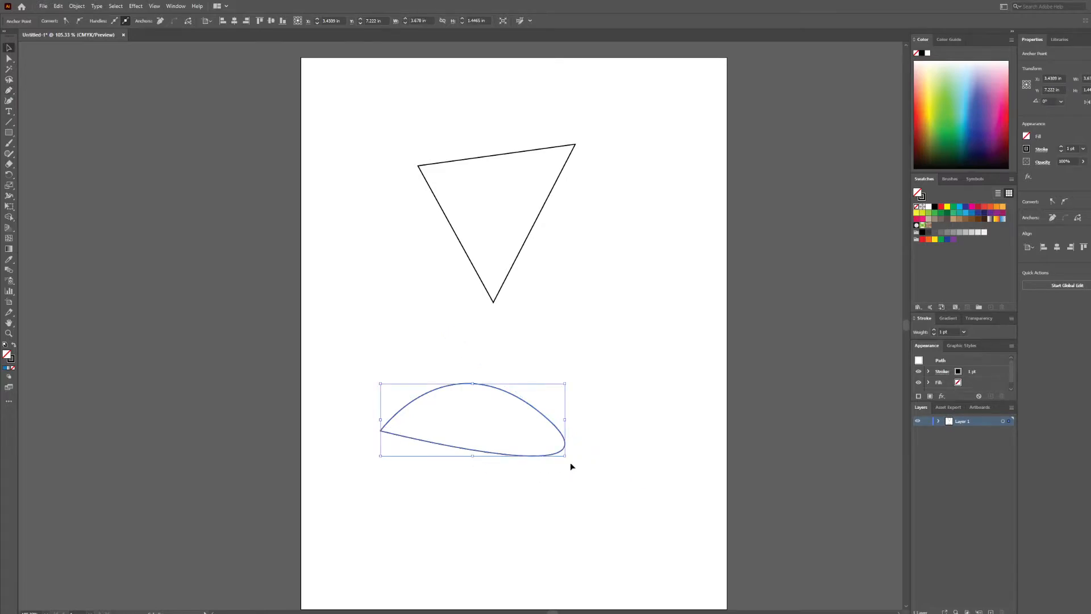
# - Rotate the curved shape so its pointed end faces the upper right, fill it with light blue, and deselect it
pyautogui.moveTo(569, 459); pyautogui.dragTo(358, 434)
pyautogui.click(965, 212)
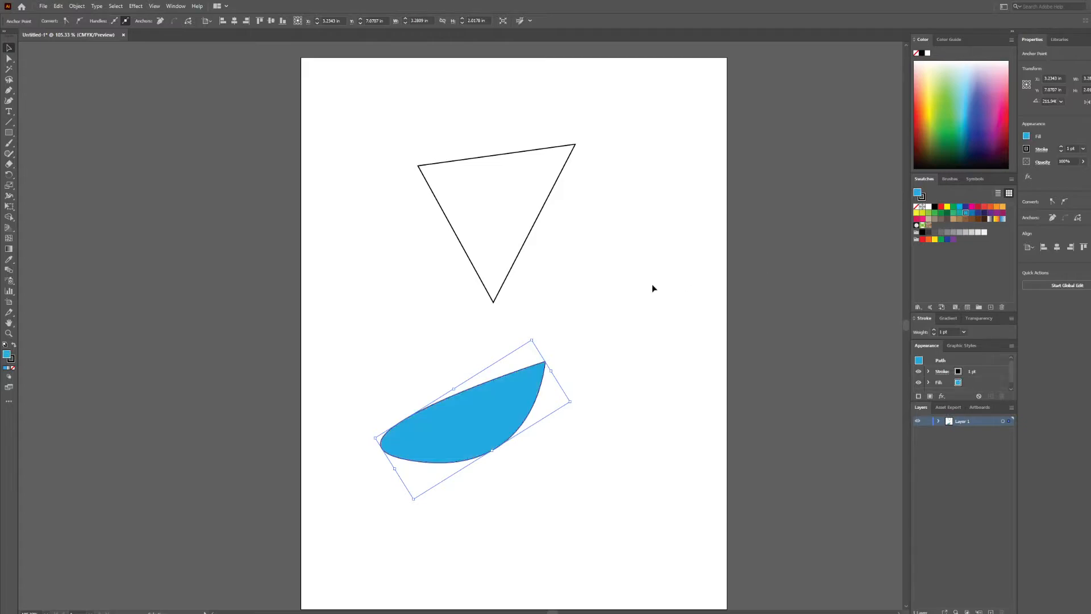
pyautogui.click(650, 291)
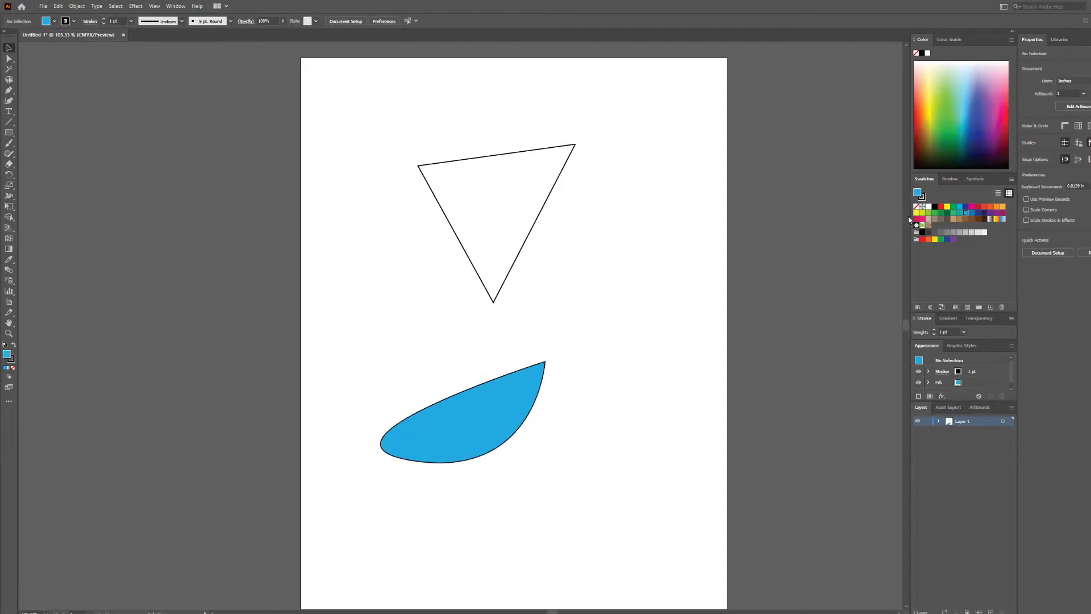
# - Select the triangle and the blue curved shape together and delete them
pyautogui.moveTo(353, 152); pyautogui.dragTo(633, 491)
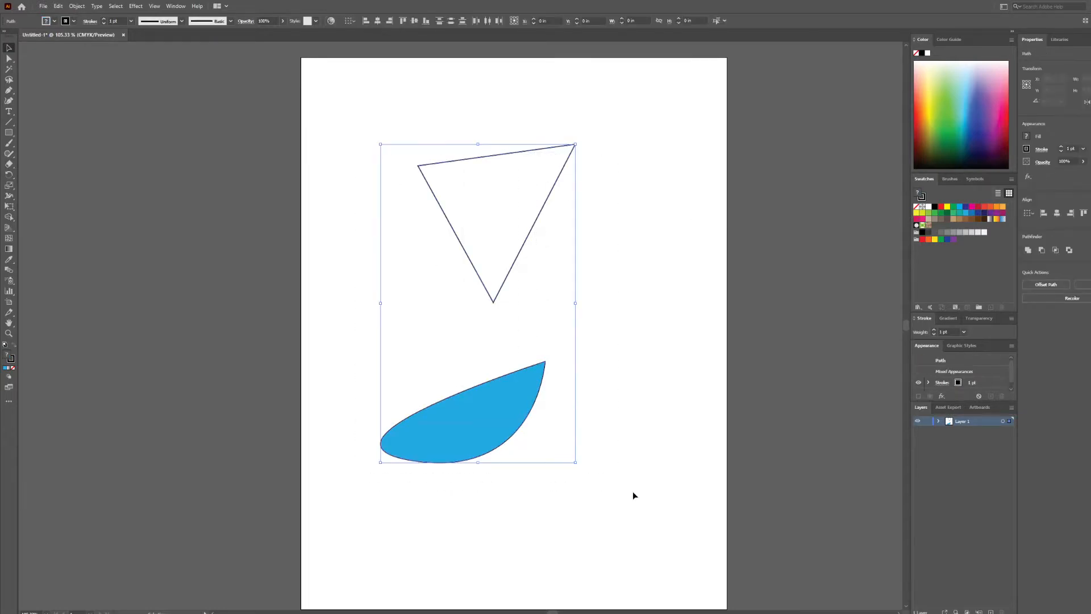
pyautogui.press('Delete')
# - Draw a closed blue shape with a straight upper edge and a curved lower outline using the Pen tool
pyautogui.click(8, 90)
pyautogui.click(427, 156)
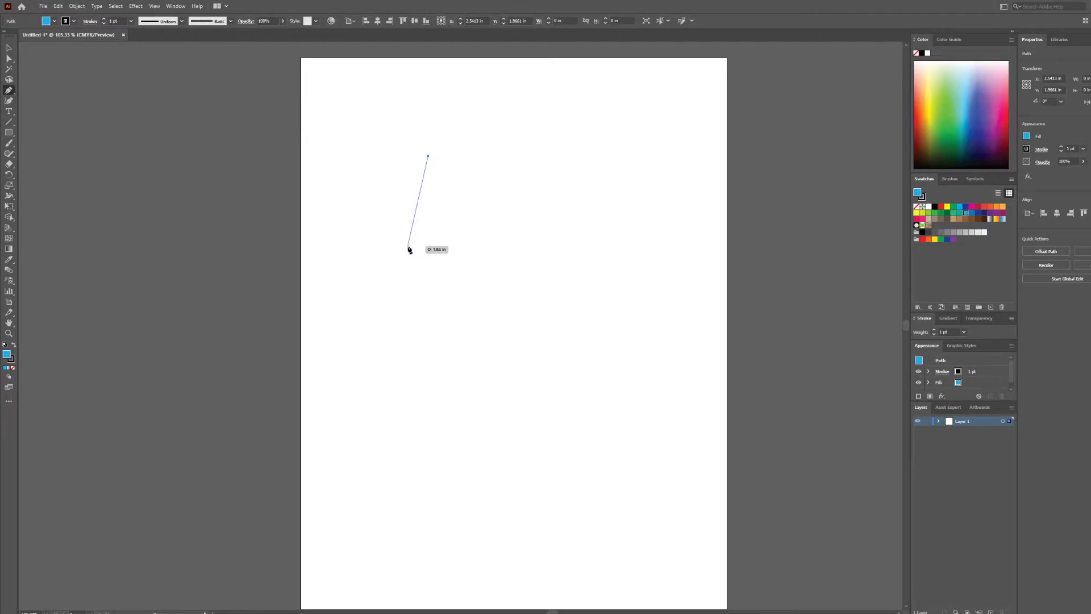
pyautogui.click(597, 210)
pyautogui.moveTo(488, 313); pyautogui.dragTo(402, 288)
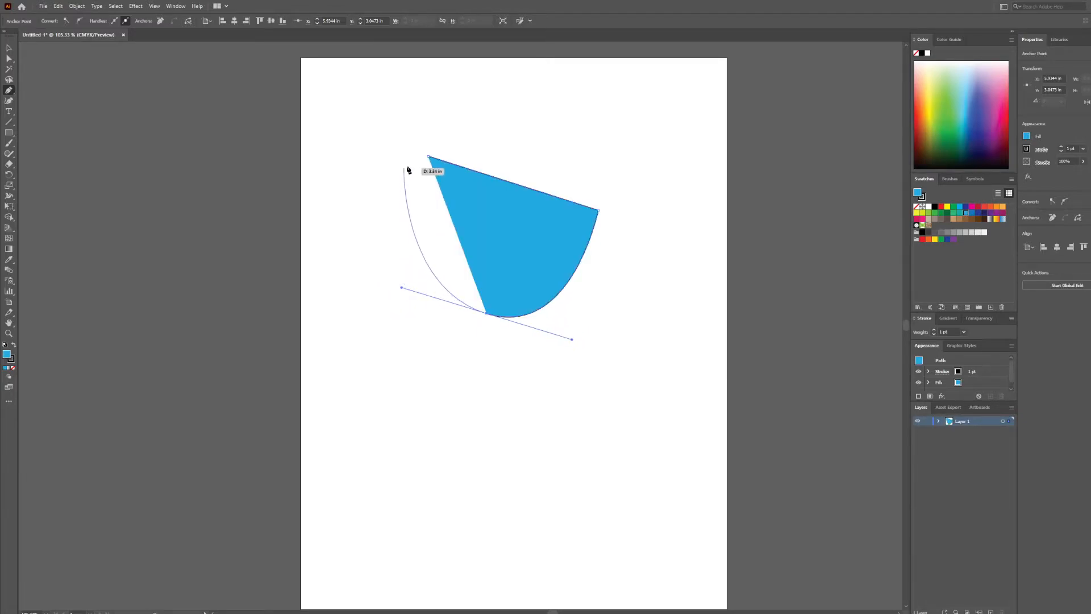
pyautogui.moveTo(429, 157); pyautogui.dragTo(447, 108)
# - Move the blue shape slightly downward with the Selection tool and delete it
pyautogui.press('v')
pyautogui.moveTo(503, 300); pyautogui.dragTo(517, 334)
pyautogui.press('Delete')
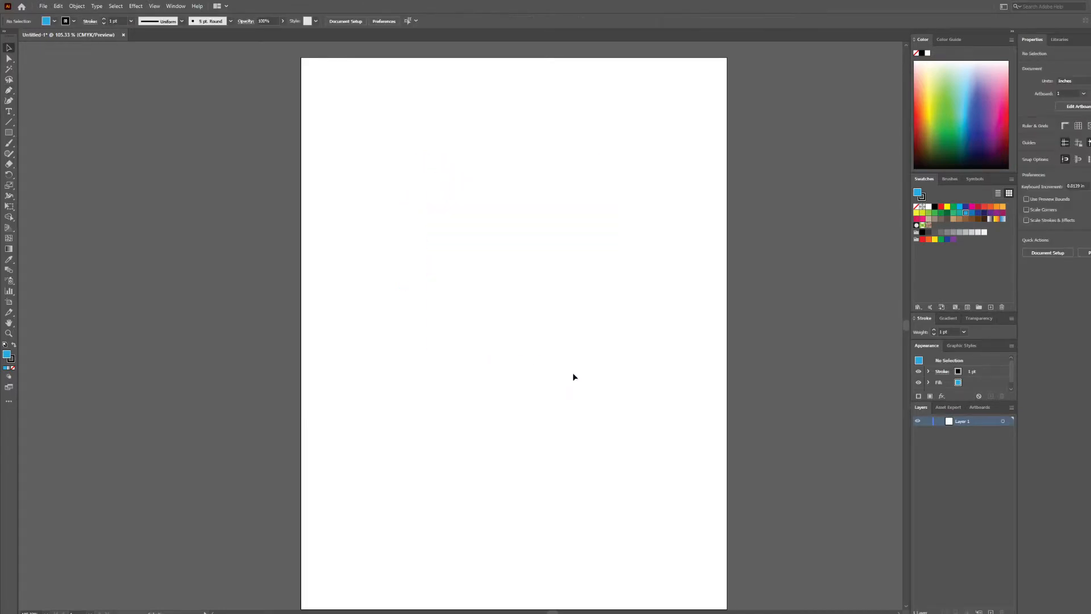
# - Create an area text frame about 6.8 by 2.2 in across the upper artboard and replace its placeholder text with "This is a Tut"
pyautogui.click(9, 113)
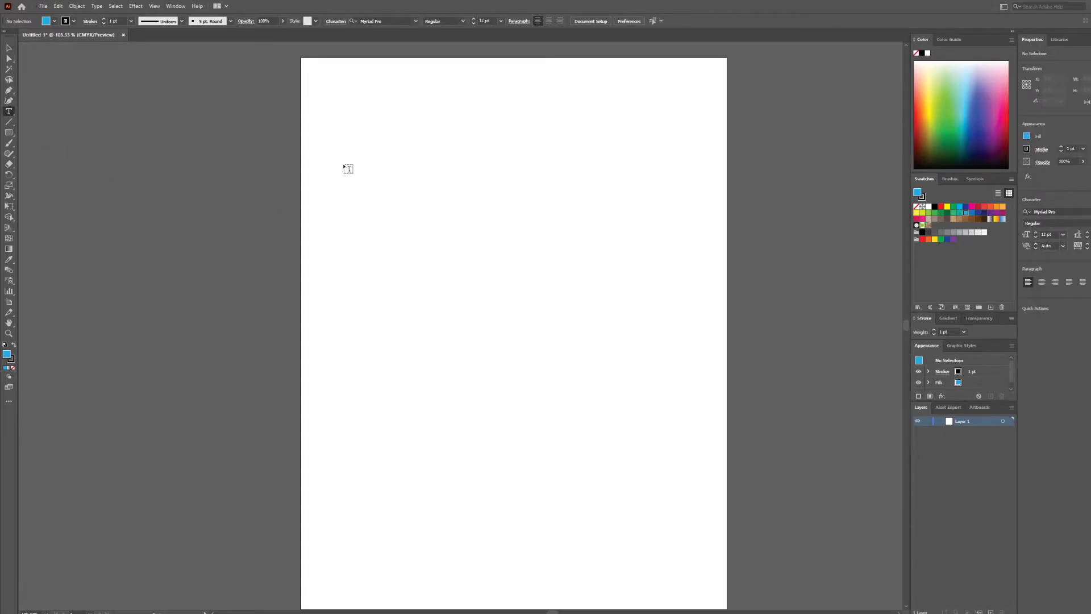
pyautogui.moveTo(343, 152)
pyautogui.mouseDown()
pyautogui.moveTo(577, 261)
pyautogui.moveTo(680, 255)
pyautogui.mouseUp()
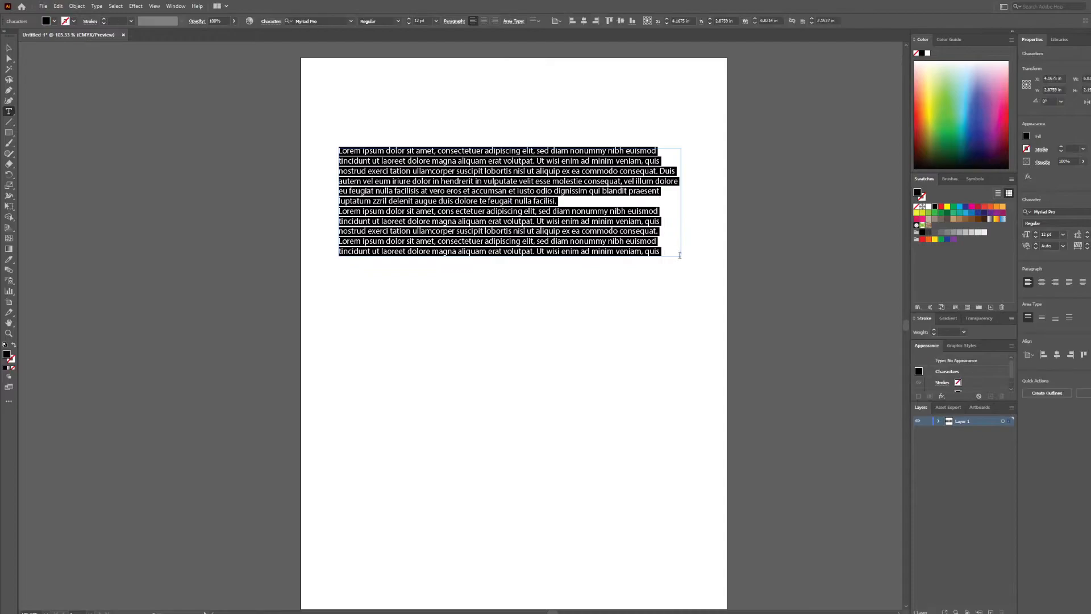
pyautogui.press('BackSpace')
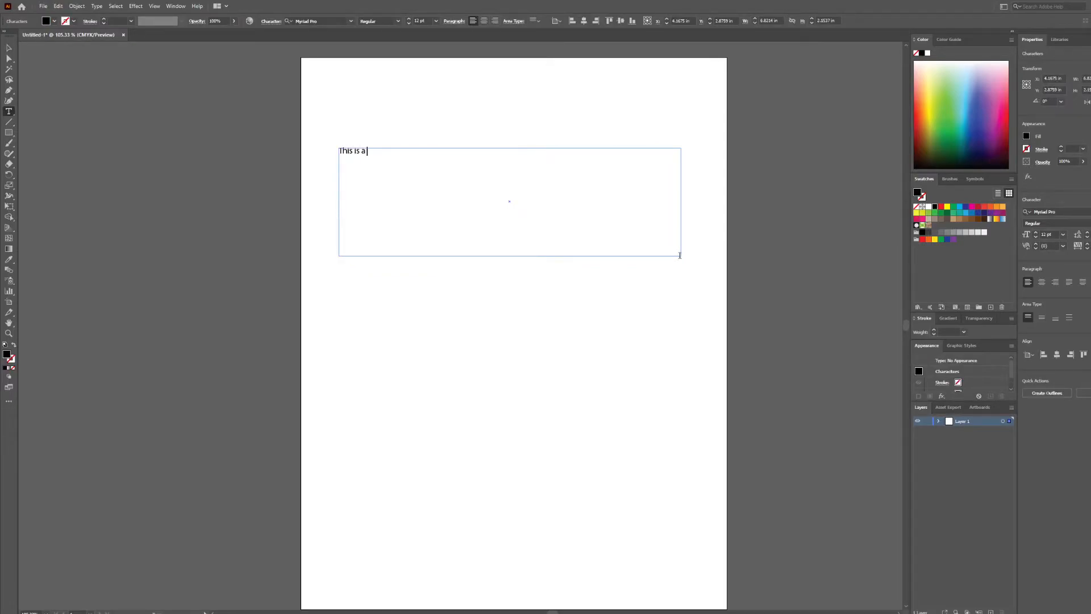
# - Select all the text in the frame and change its font to Futura PT
pyautogui.hotkey('ctrl', 'a')
pyautogui.click(1049, 212)
pyautogui.scroll(-10, 1014, 458)
pyautogui.scroll(15, 1007, 401)
pyautogui.scroll(-5, 1008, 403)
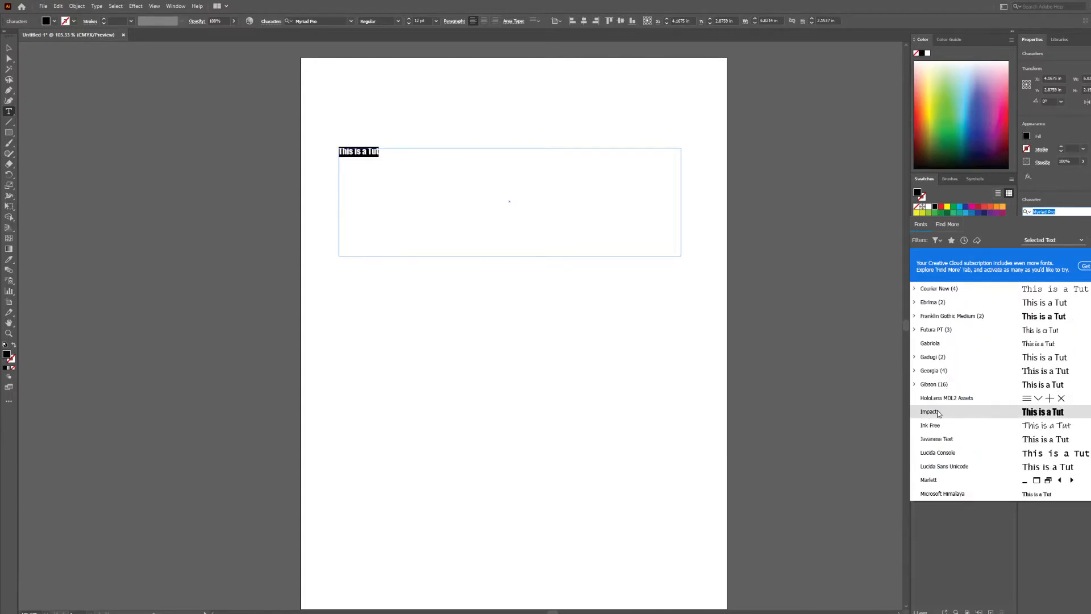
pyautogui.click(948, 333)
# - Set the text's font style to Heavy Oblique and its size to 72 pt
pyautogui.click(1089, 224)
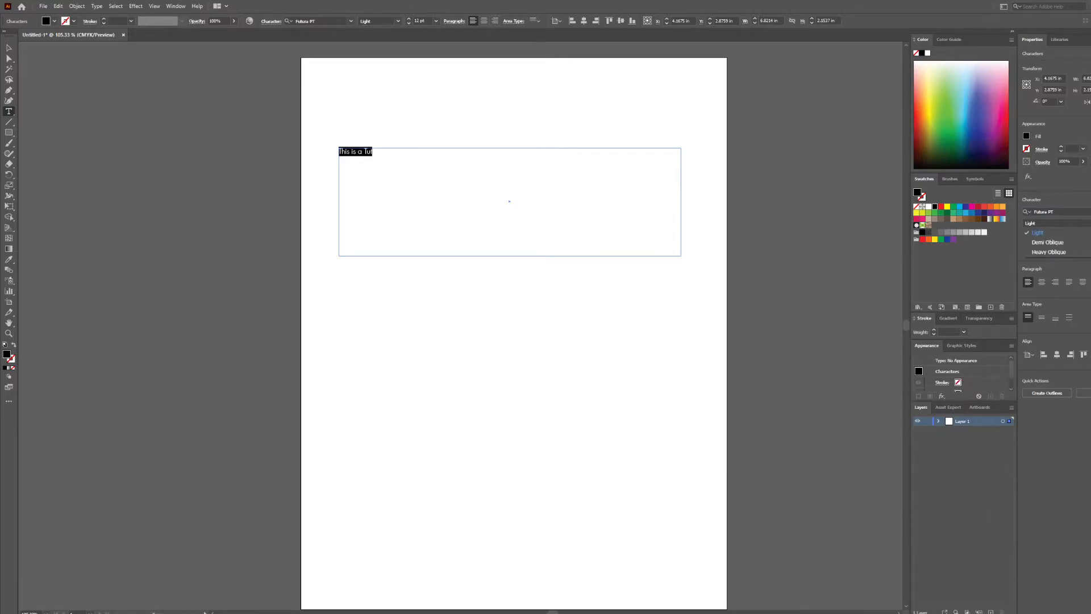
pyautogui.click(1040, 249)
pyautogui.click(1062, 235)
pyautogui.click(1072, 389)
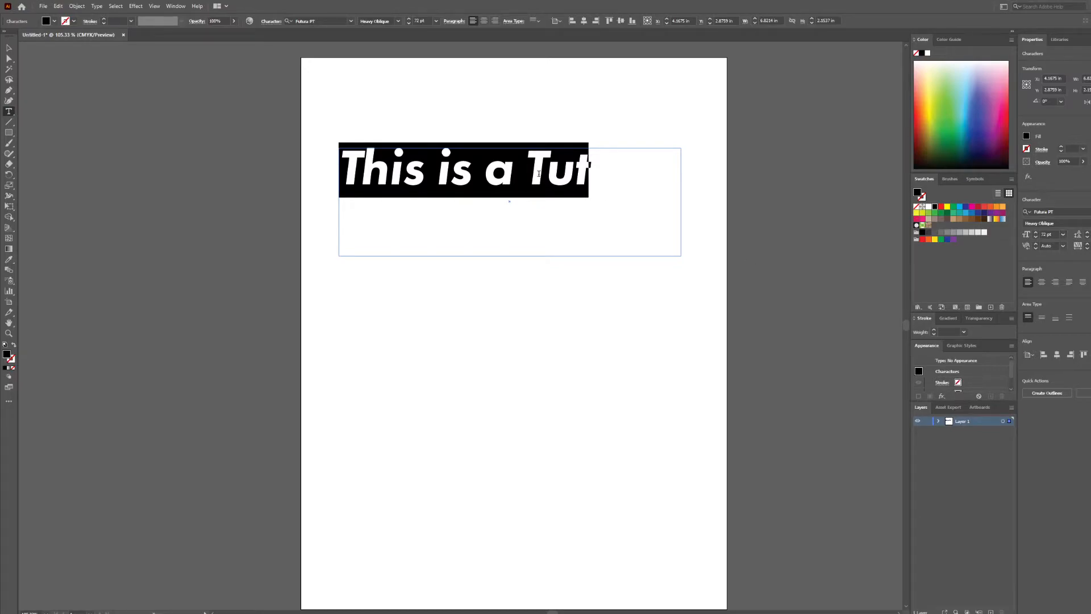
# - Change the case of the selected headline text to UPPERCASE
pyautogui.click(95, 6)
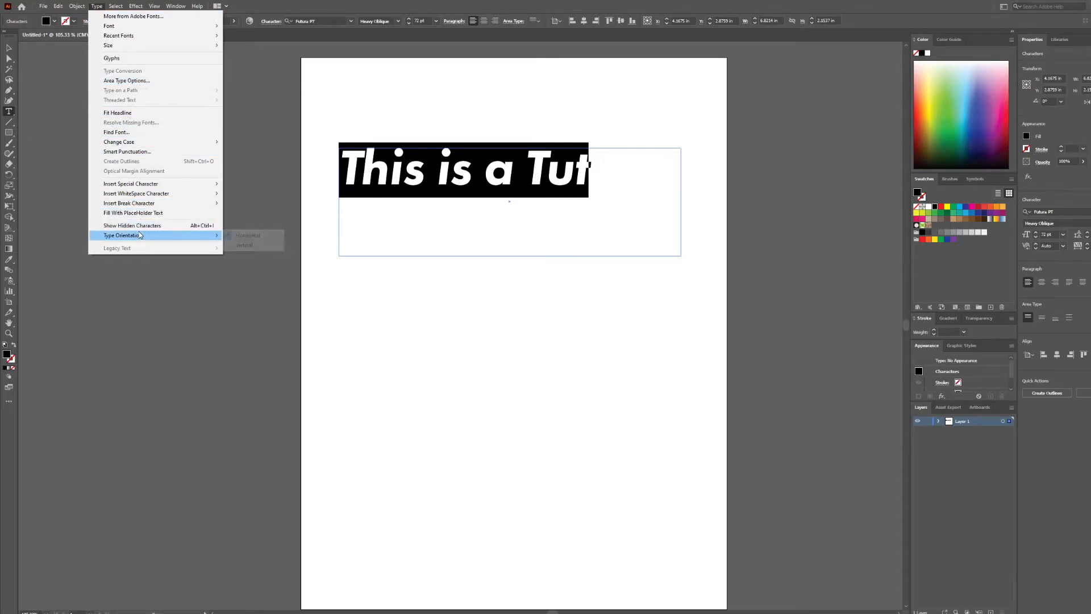
pyautogui.moveTo(122, 142)
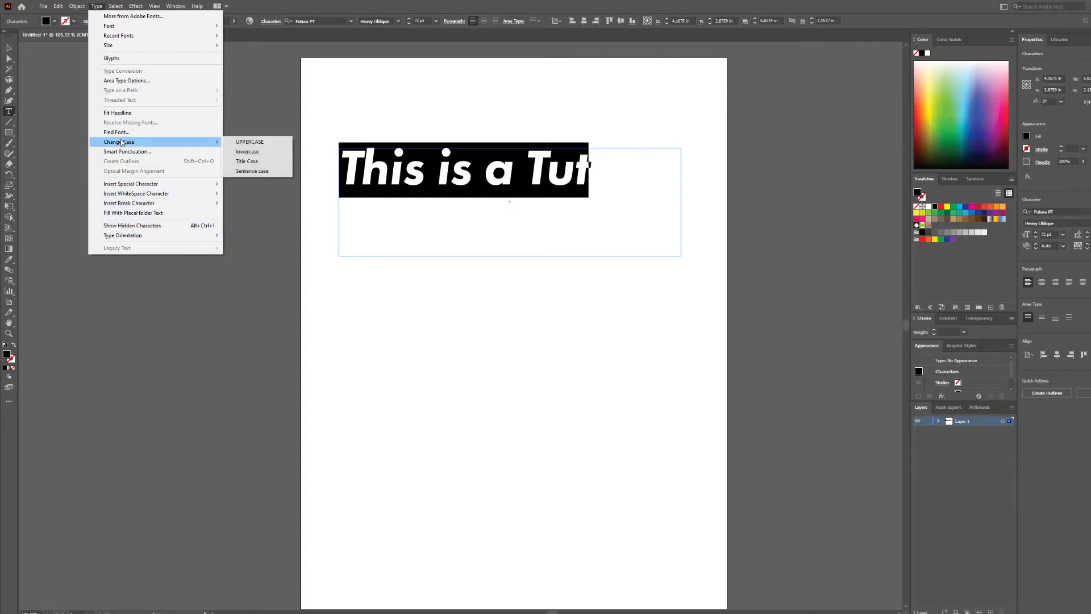
pyautogui.click(235, 143)
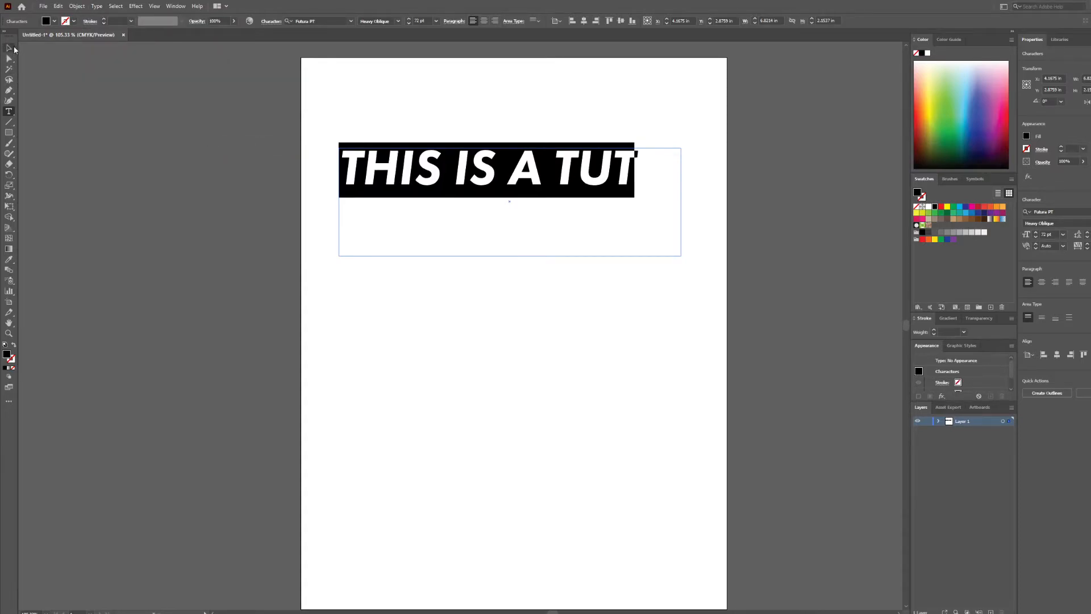
# - Shrink the text frame to about 6.2 in wide around its single line and centre it horizontally on the artboard
pyautogui.click(13, 49)
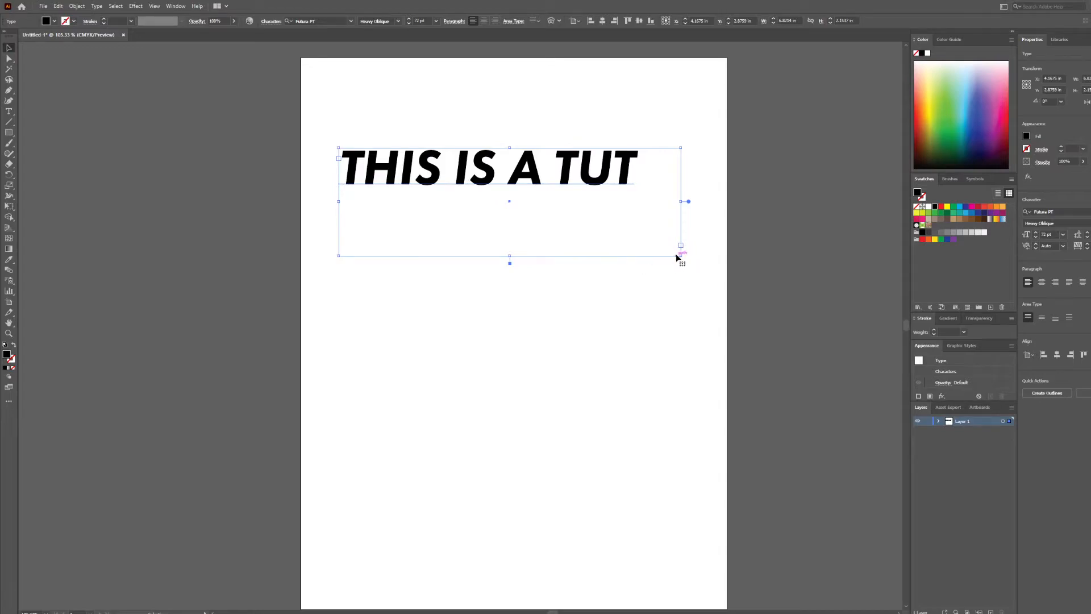
pyautogui.moveTo(681, 253); pyautogui.dragTo(648, 195)
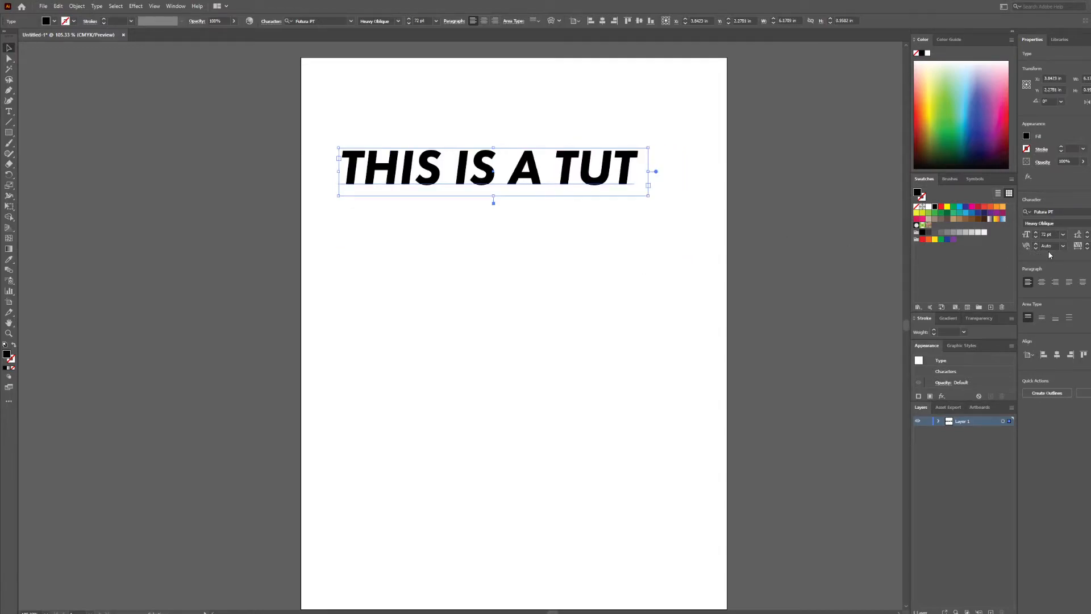
pyautogui.click(95, 6)
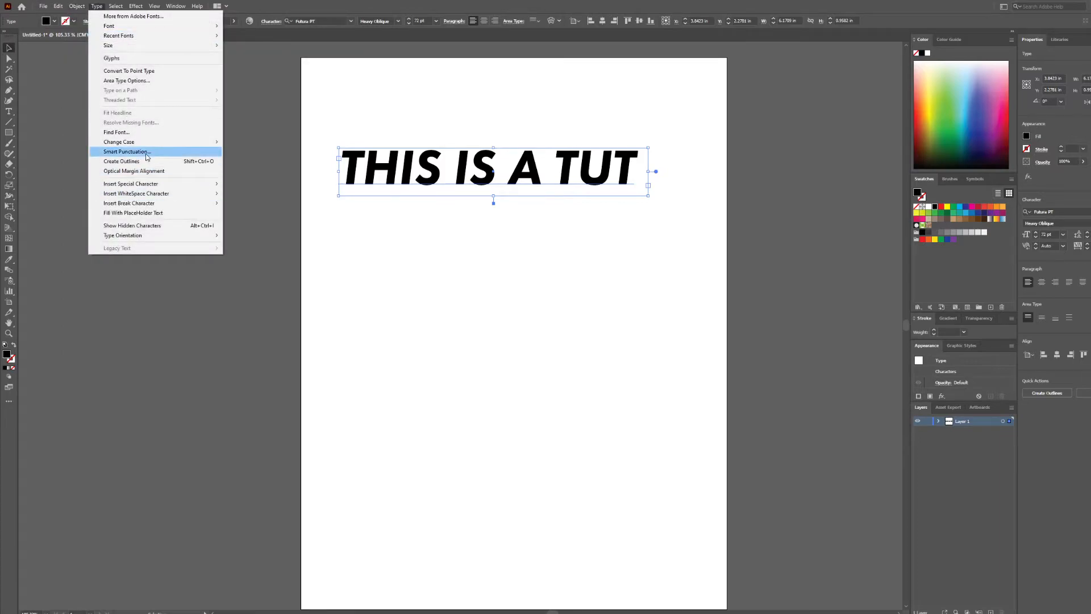
pyautogui.click(386, 233)
pyautogui.moveTo(459, 174); pyautogui.dragTo(481, 169)
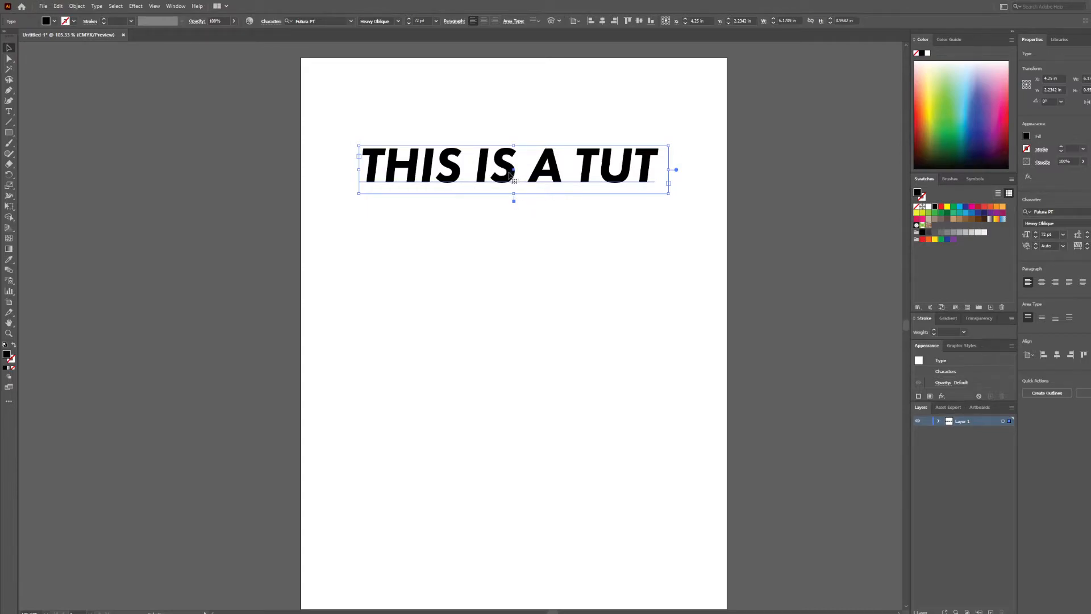
# - Turn on Optical Margin Alignment for the text frame
pyautogui.click(95, 6)
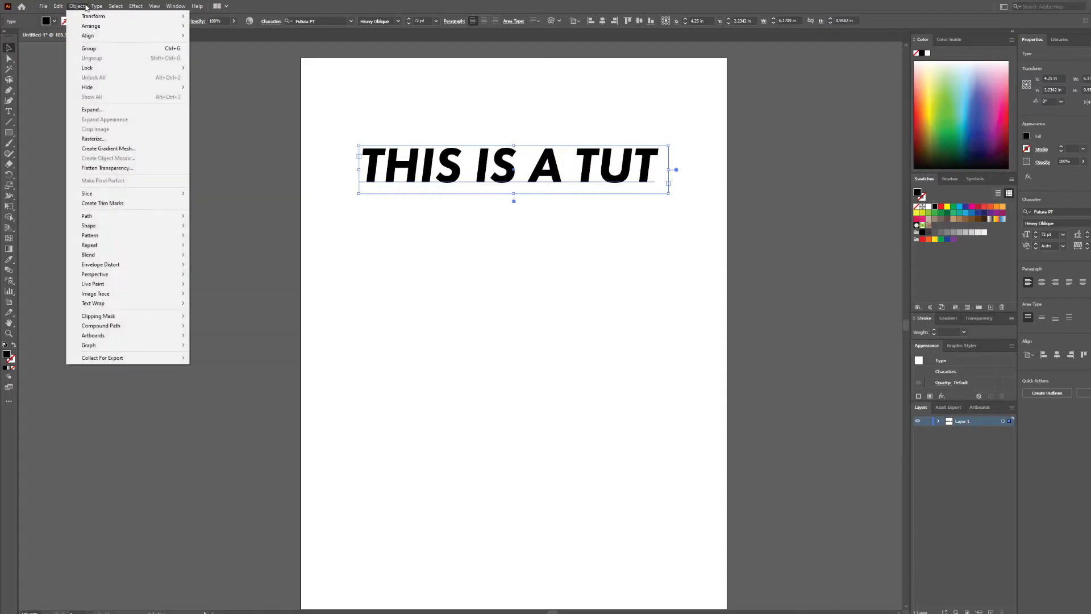
pyautogui.moveTo(75, 5)
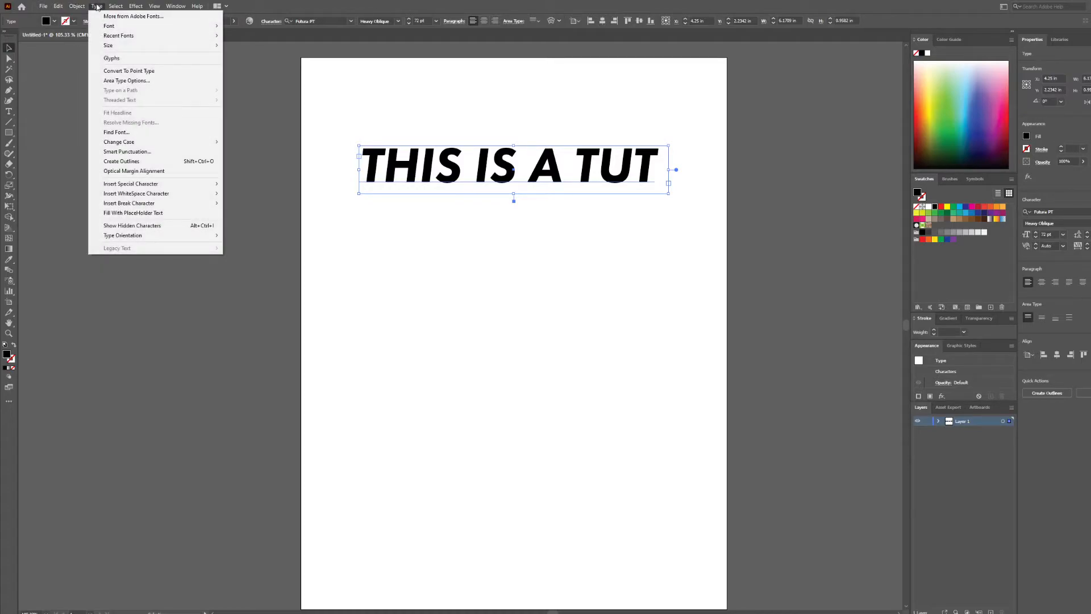
pyautogui.click(142, 169)
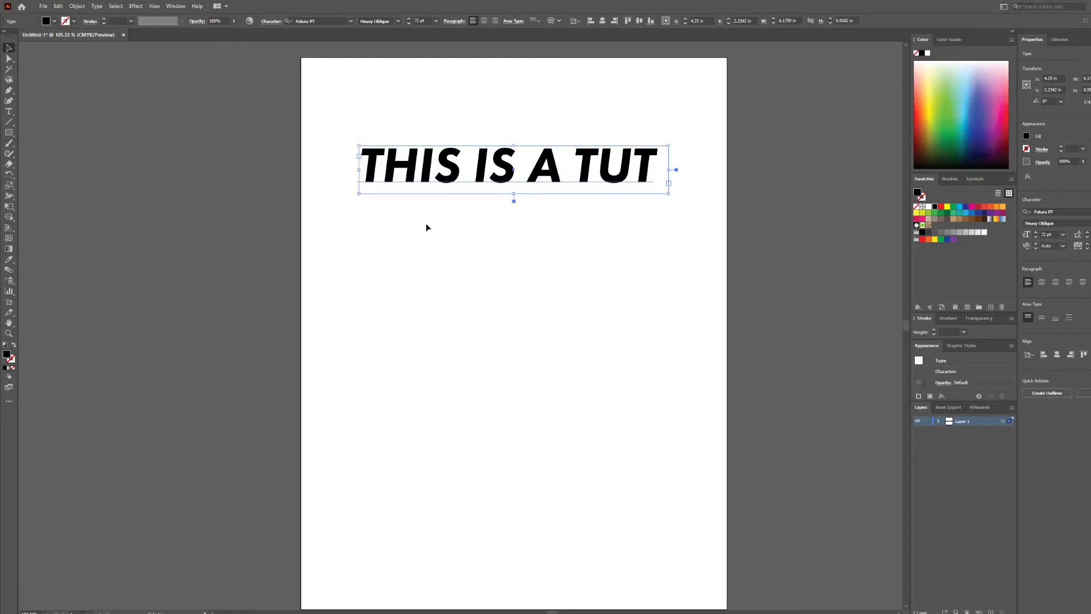
# - Convert the headline text to outlines and ungroup it into separate letters
pyautogui.click(94, 6)
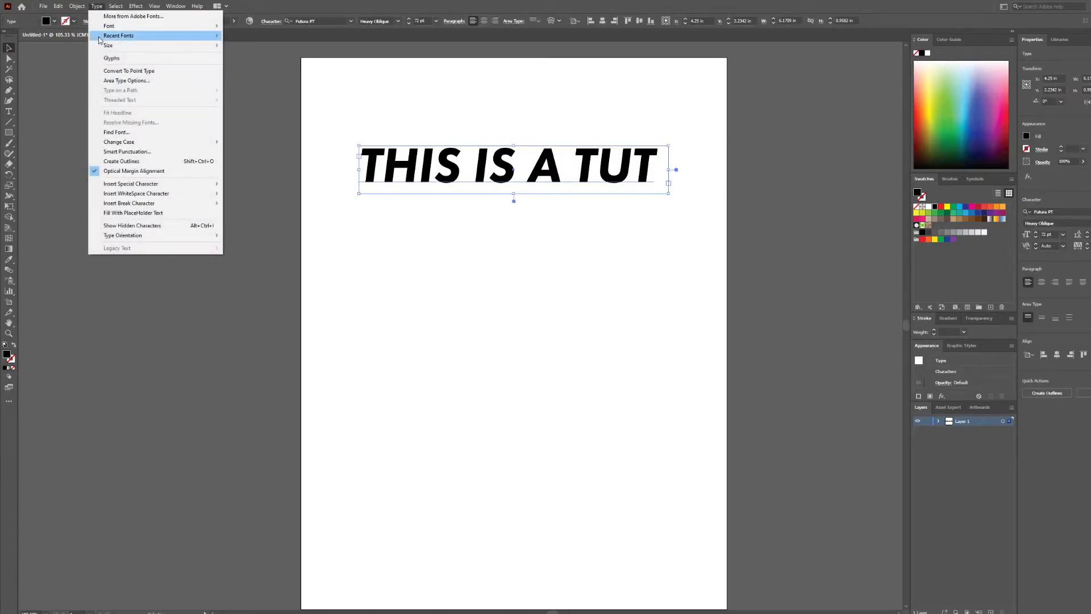
pyautogui.click(137, 162)
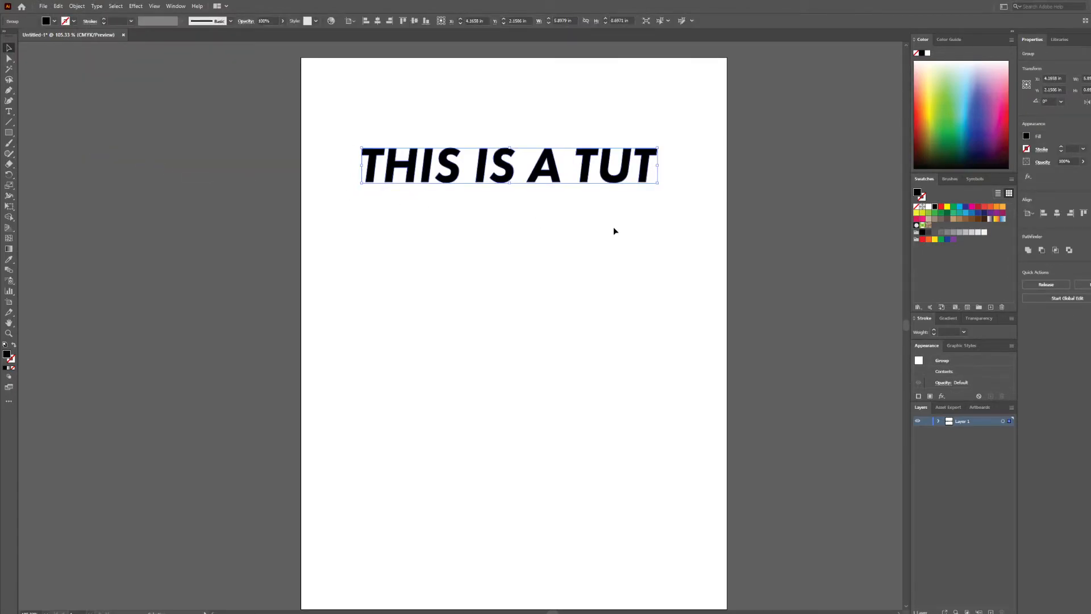
pyautogui.rightClick(608, 181)
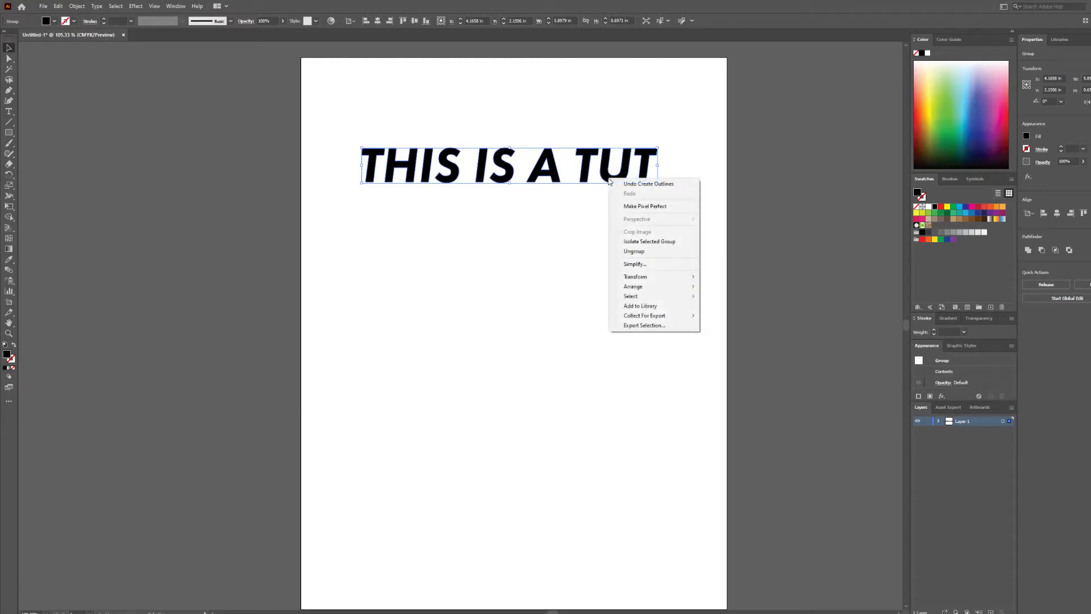
pyautogui.click(634, 251)
pyautogui.click(630, 257)
# - Scatter the outlined letters individually above and below the original text line
pyautogui.moveTo(646, 175); pyautogui.dragTo(658, 157)
pyautogui.moveTo(605, 175); pyautogui.dragTo(557, 209)
pyautogui.moveTo(491, 157); pyautogui.dragTo(424, 229)
pyautogui.moveTo(400, 163); pyautogui.dragTo(358, 183)
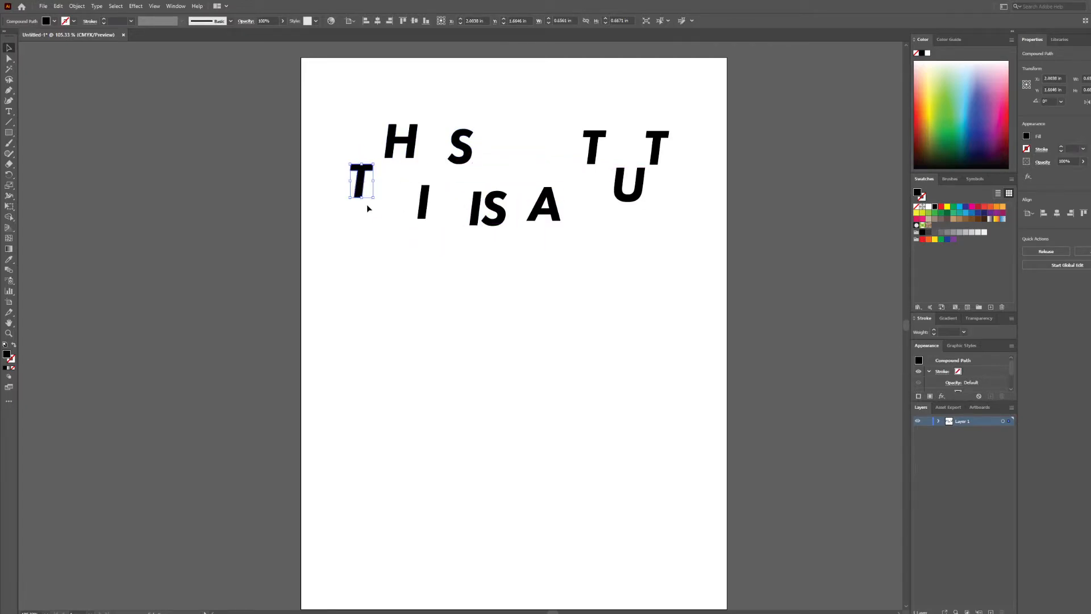
pyautogui.click(372, 212)
# - Undo the letter moves, the ungrouping and the outline conversion to restore the editable text
pyautogui.hotkey('ctrl', 'z')
pyautogui.hotkey('ctrl', 'z')
pyautogui.hotkey('ctrl', 'z')
pyautogui.hotkey('ctrl', 'z')
pyautogui.hotkey('ctrl', 'z')
pyautogui.hotkey('ctrl', 'z')
pyautogui.hotkey('ctrl', 'z')
pyautogui.hotkey('ctrl', 'z')
pyautogui.hotkey('ctrl', 'z')
pyautogui.hotkey('ctrl', 'z')
pyautogui.hotkey('ctrl', 'z')
pyautogui.hotkey('ctrl', 'z')
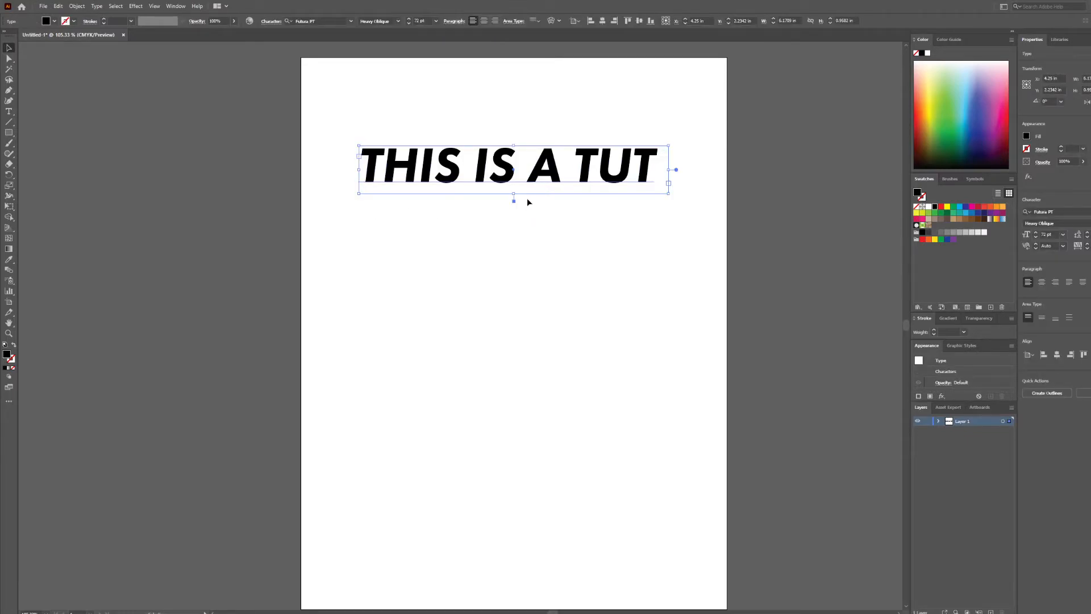
# - Convert the text to outlines, shift it slightly down and left, and ungroup the letters
pyautogui.click(93, 6)
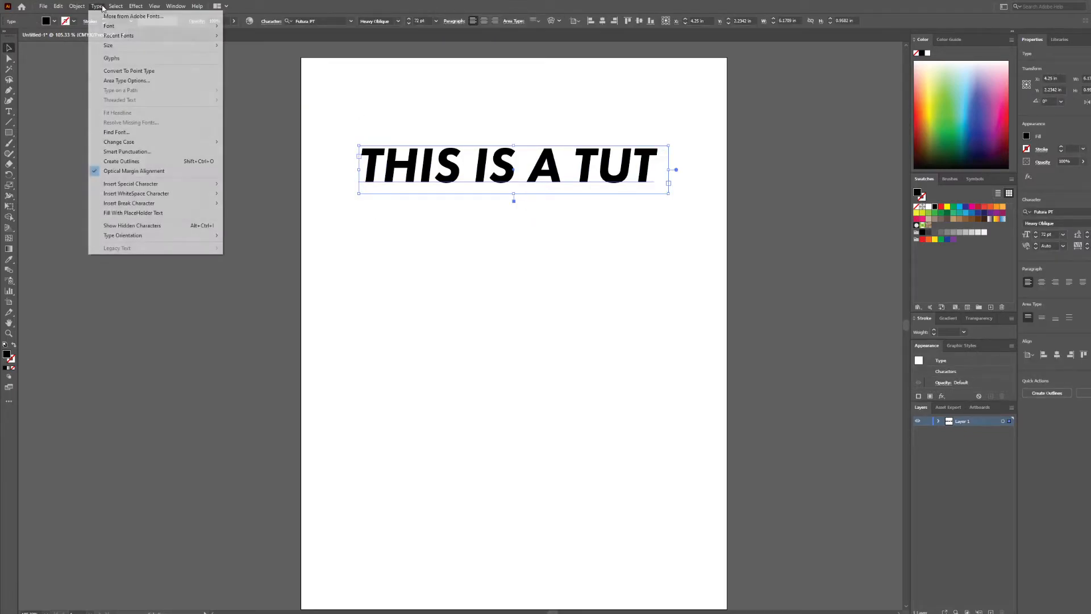
pyautogui.click(137, 162)
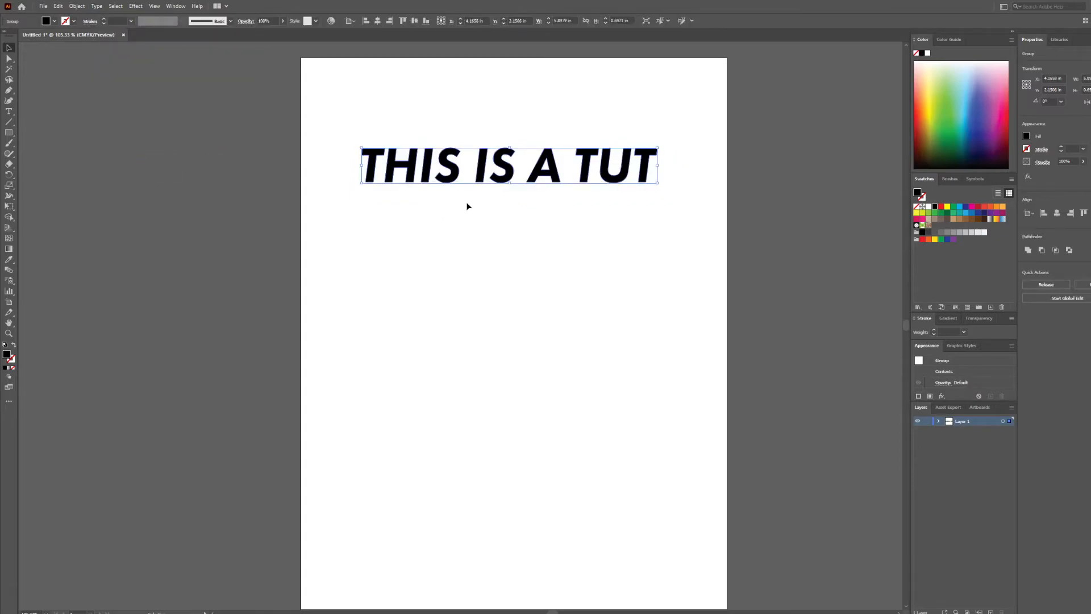
pyautogui.moveTo(509, 169)
pyautogui.mouseDown()
pyautogui.moveTo(565, 178)
pyautogui.moveTo(505, 173)
pyautogui.mouseUp()
pyautogui.rightClick(504, 173)
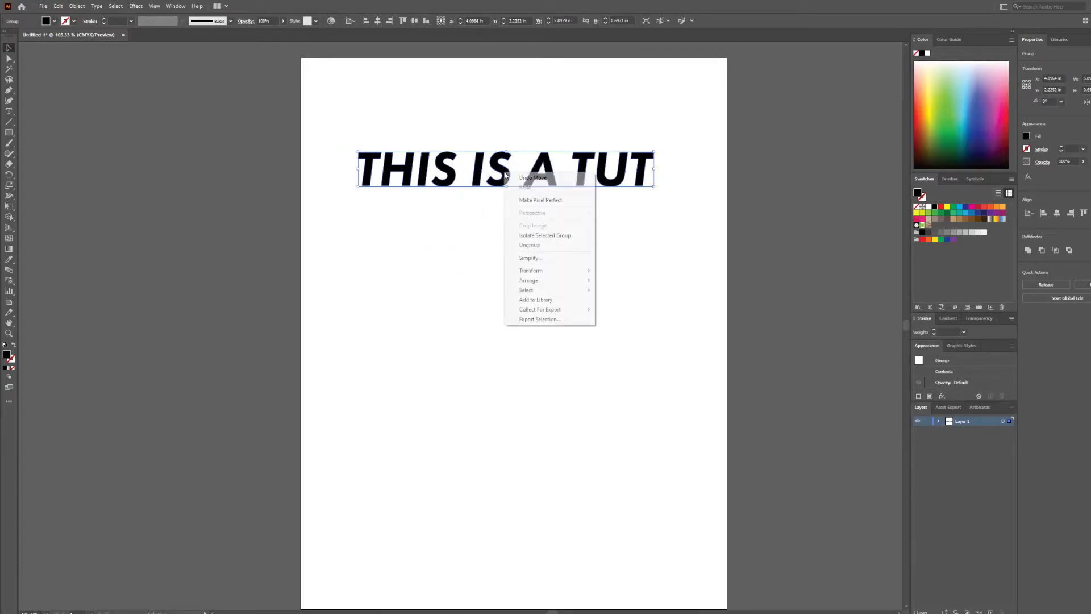
pyautogui.click(544, 246)
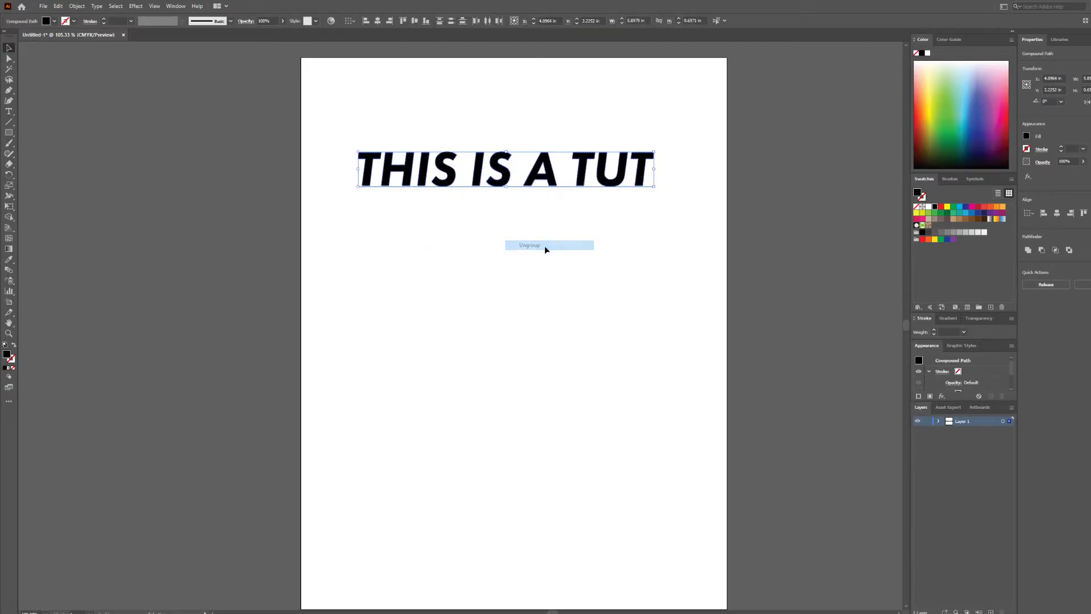
# - Group the letters of IS, TUT and THIS into separate words and move IS and A below the original line
pyautogui.click(497, 176)
pyautogui.moveTo(497, 176); pyautogui.dragTo(488, 262)
pyautogui.press('v')
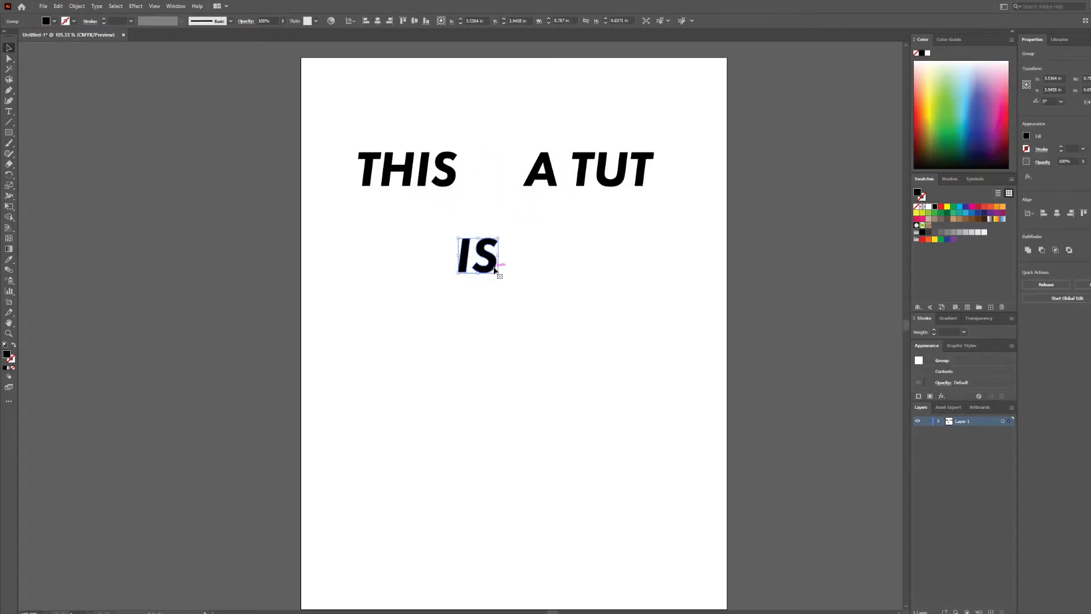
pyautogui.moveTo(525, 163); pyautogui.dragTo(528, 232)
pyautogui.click(648, 176)
pyautogui.click(452, 181)
# - Line up THIS, IS and A in one row and place TUT slightly lower after them
pyautogui.moveTo(447, 162); pyautogui.dragTo(441, 196)
pyautogui.moveTo(466, 255); pyautogui.dragTo(482, 208)
pyautogui.moveTo(544, 238); pyautogui.dragTo(550, 208)
pyautogui.moveTo(583, 169); pyautogui.dragTo(620, 218)
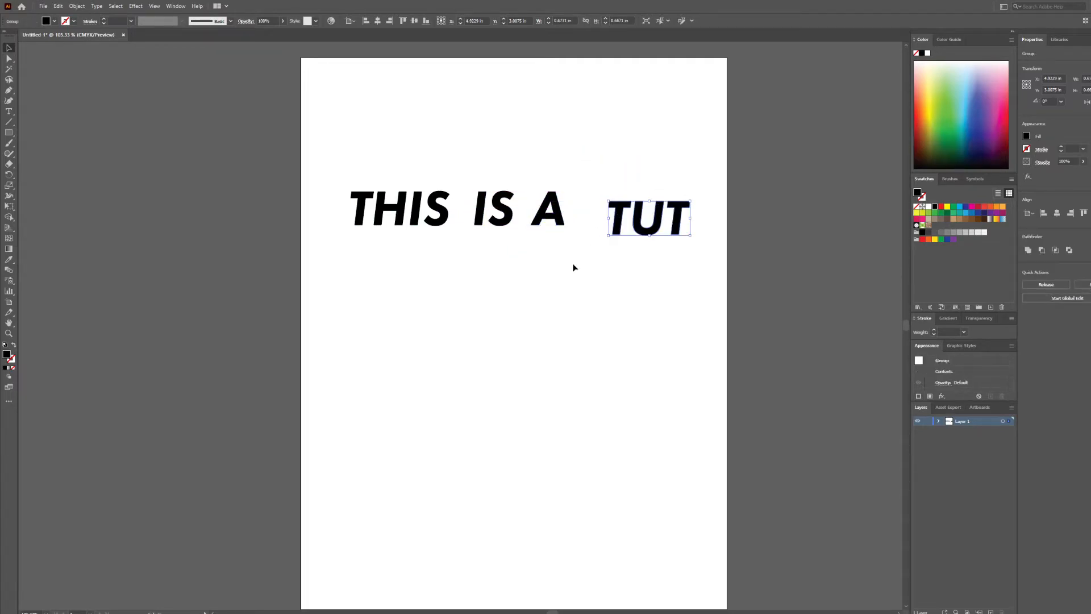
pyautogui.click(572, 267)
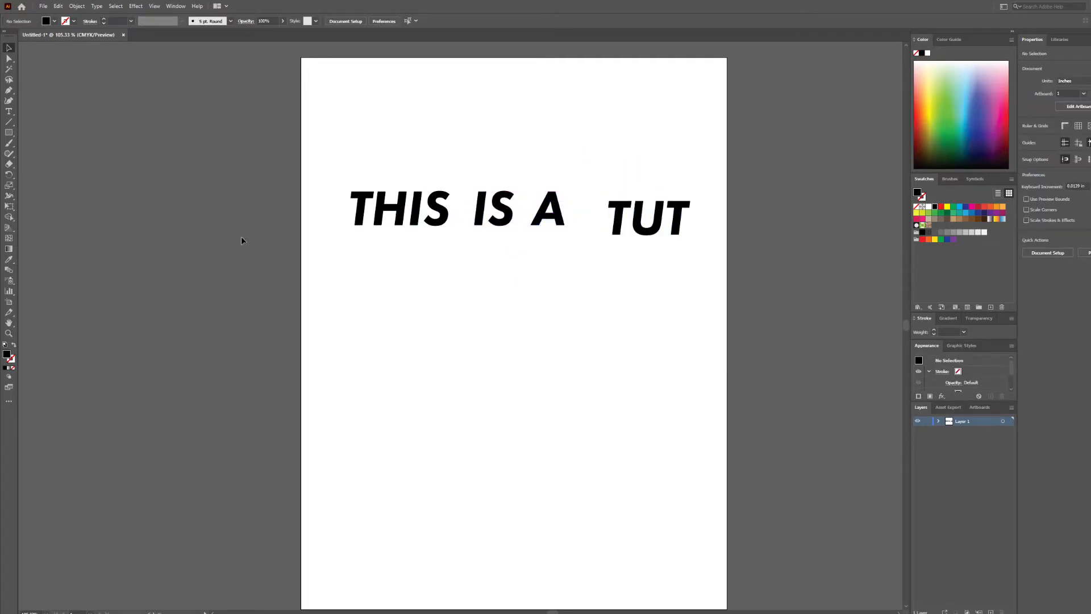
# - Enlarge THIS, IS and TUT and stack the words in a staggered layout, with A beside IS and TUT about 4.7 by 2 in
pyautogui.click(360, 214)
pyautogui.moveTo(449, 228); pyautogui.dragTo(554, 203)
pyautogui.moveTo(501, 226); pyautogui.dragTo(500, 323)
pyautogui.moveTo(455, 284); pyautogui.dragTo(401, 264)
pyautogui.moveTo(541, 225); pyautogui.dragTo(469, 244)
pyautogui.moveTo(639, 232); pyautogui.dragTo(696, 369)
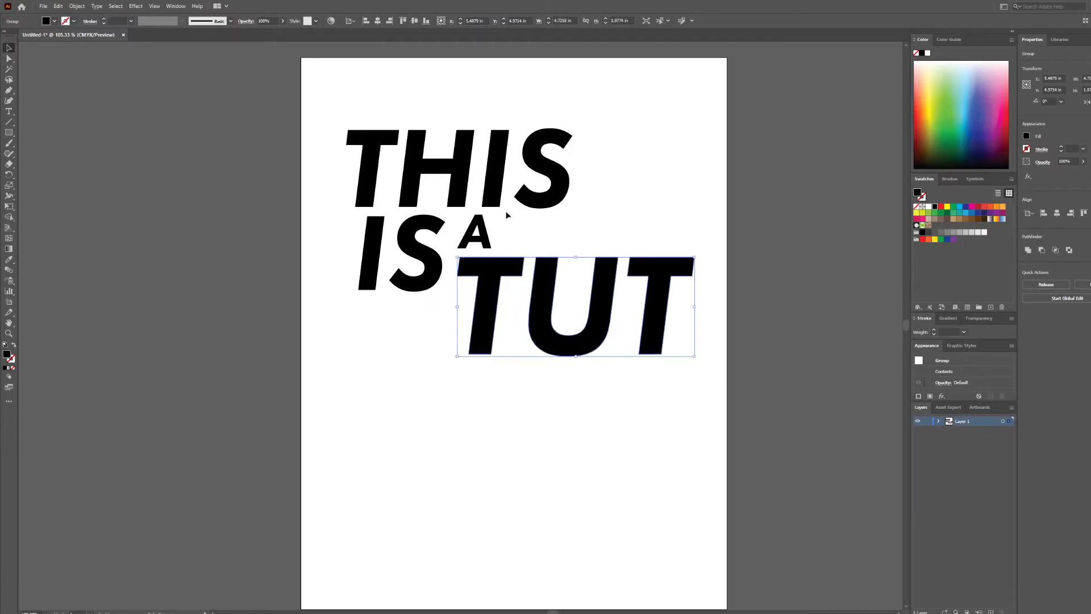
pyautogui.click(479, 205)
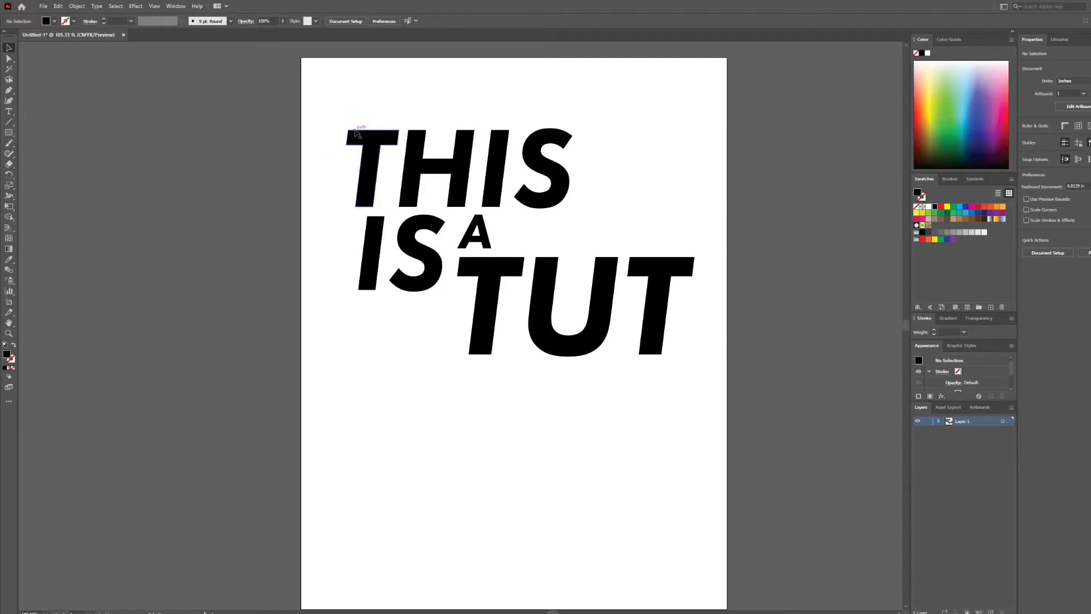
# - Select all the outlined words and delete them
pyautogui.moveTo(332, 119); pyautogui.dragTo(741, 394)
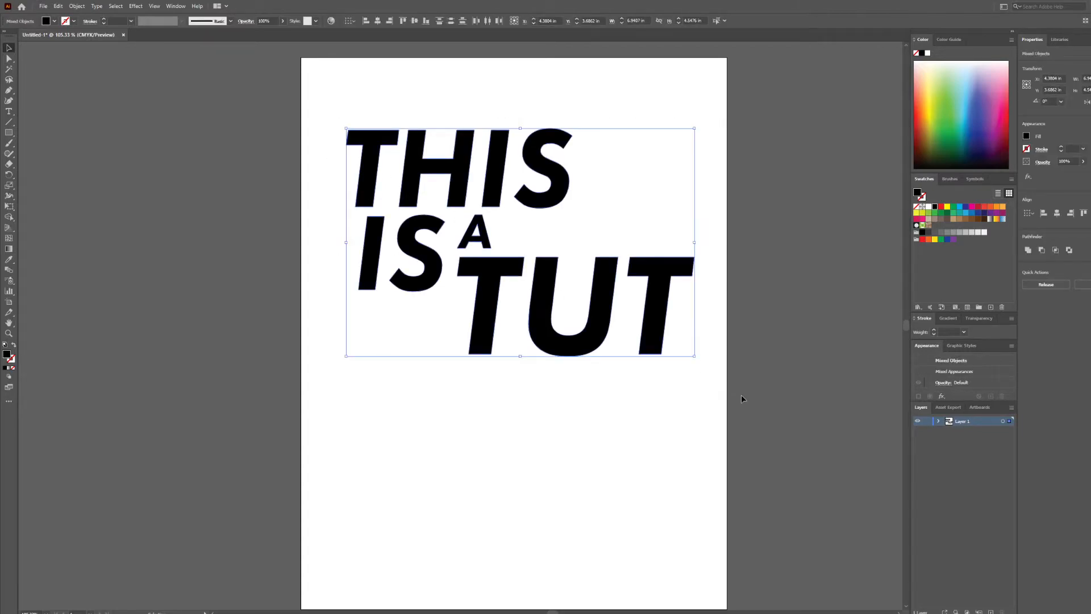
pyautogui.press('Delete')
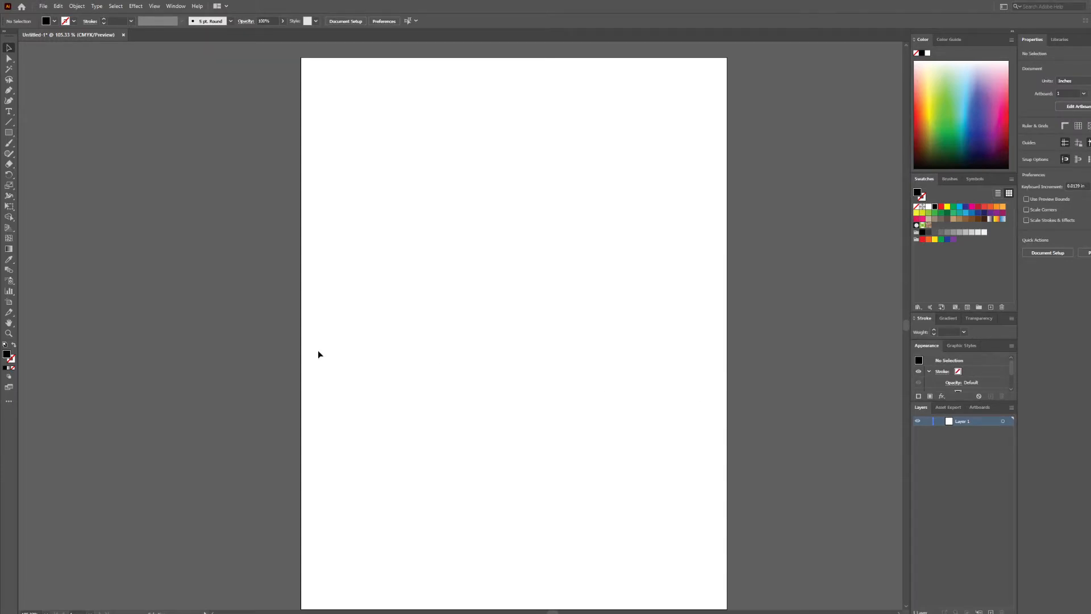
# - Draw a black square about 2.15 in wide near the artboard's top and a rectangle about 4.9 by 2.15 in beside it
pyautogui.press('m')
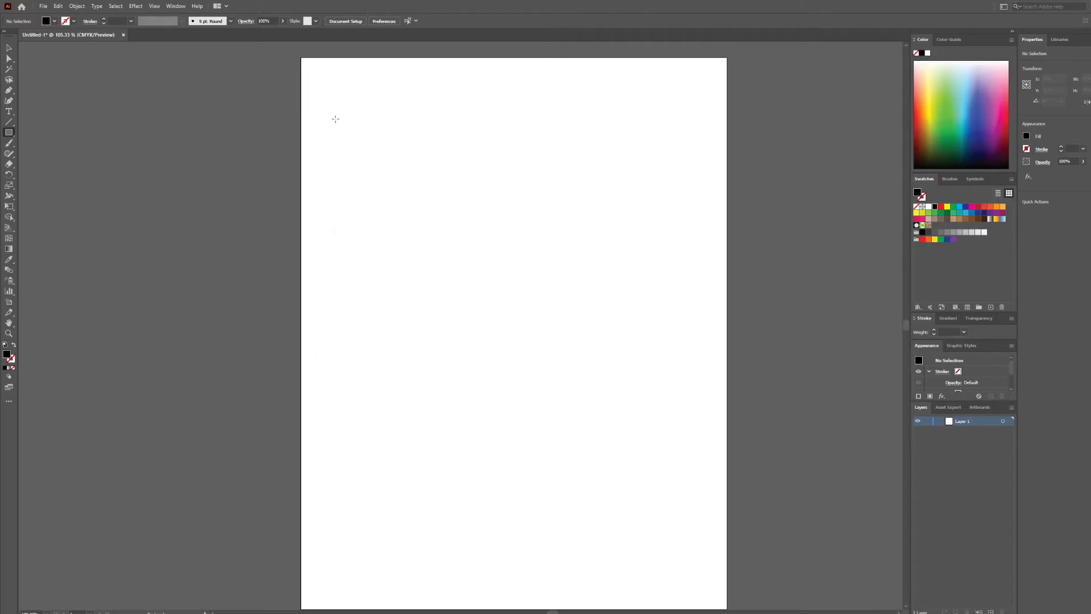
pyautogui.moveTo(328, 100); pyautogui.dragTo(430, 208)
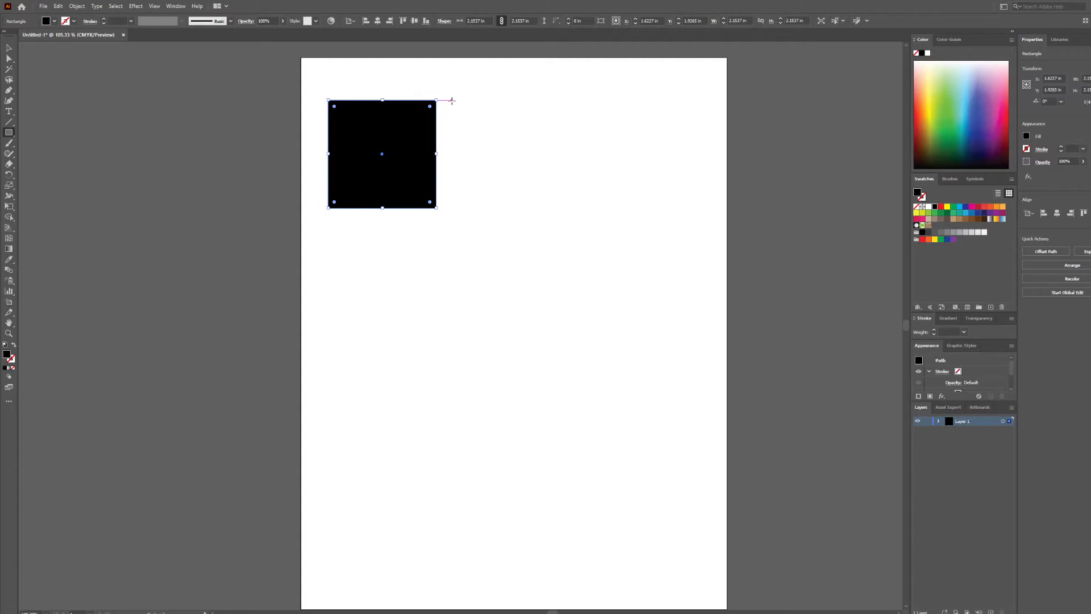
pyautogui.moveTo(451, 100); pyautogui.dragTo(698, 209)
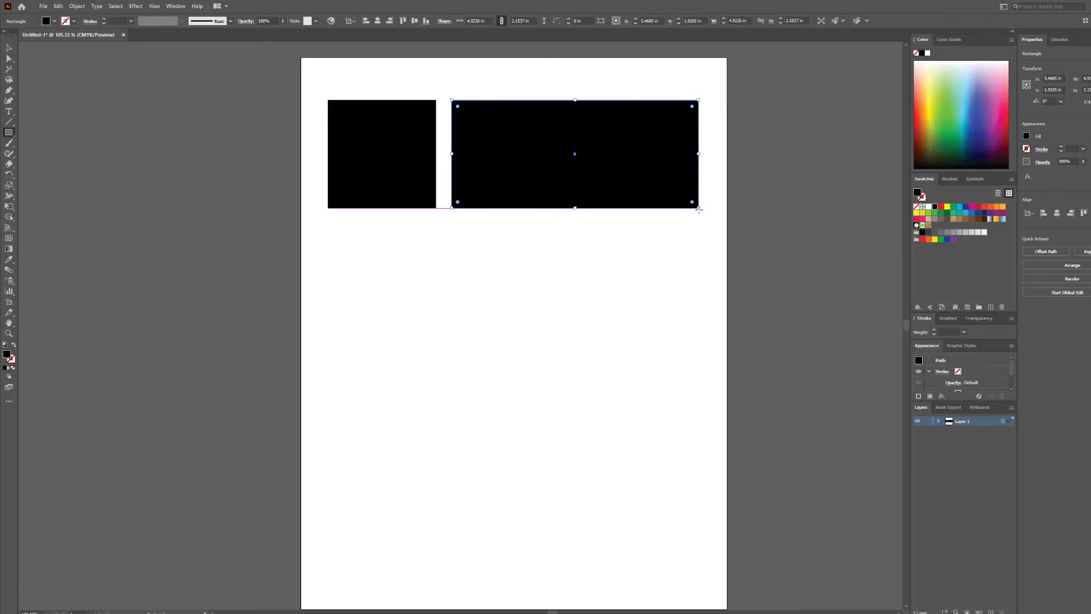
# - Draw a circle about 2.15 in across below the square and a wide ellipse below the rectangle with the Ellipse tool, then deselect
pyautogui.click(9, 136)
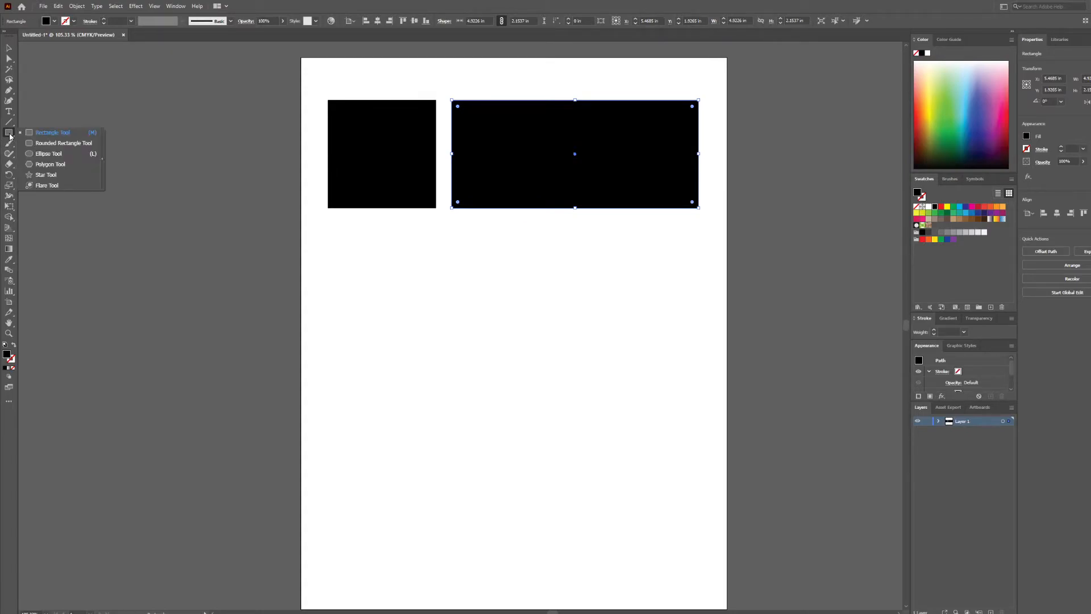
pyautogui.click(10, 136)
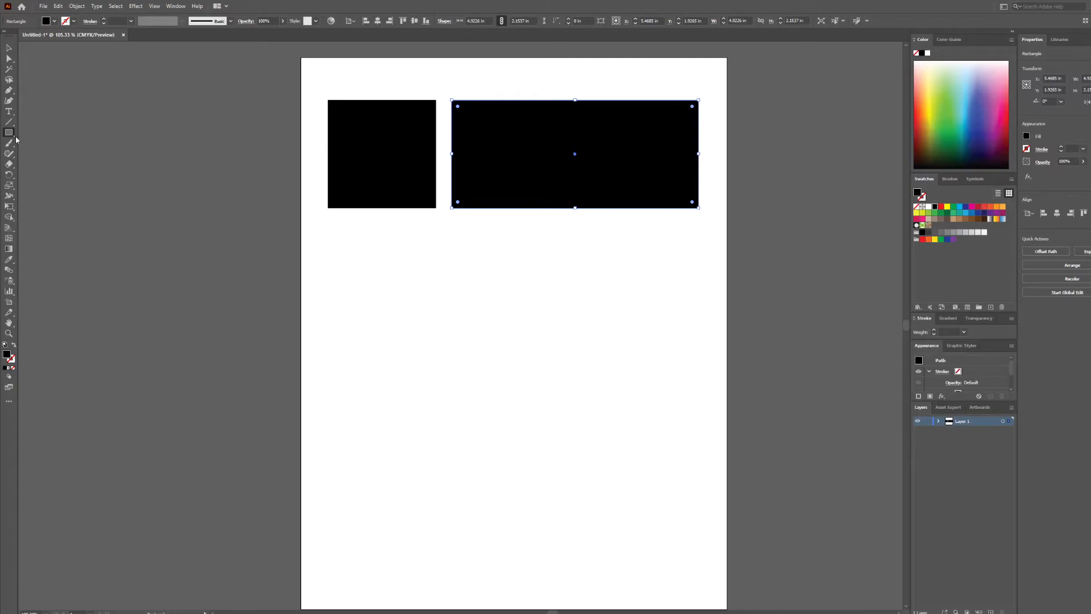
pyautogui.click(12, 136)
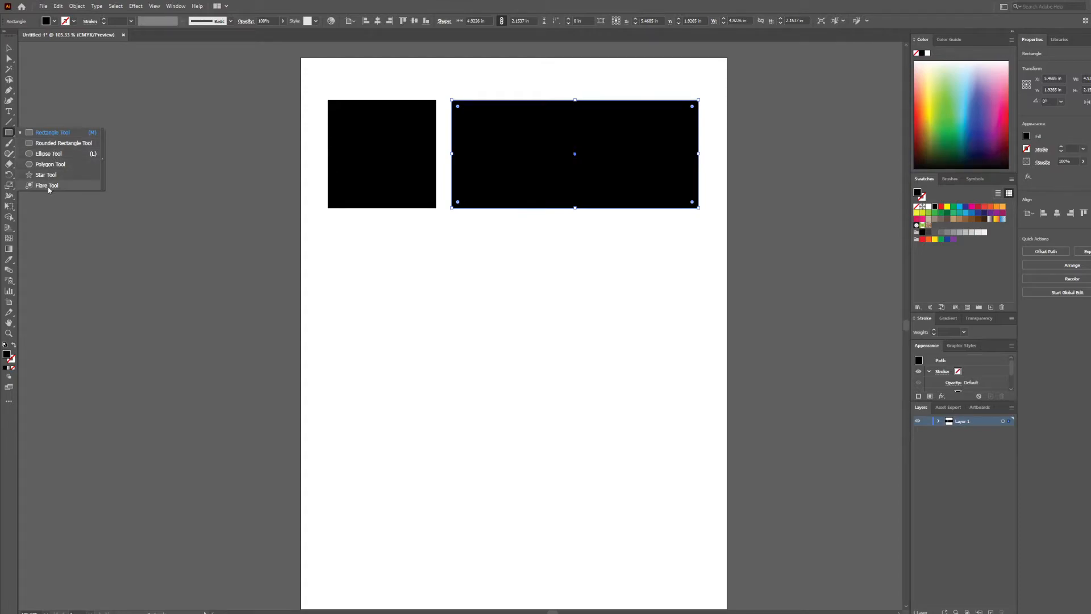
pyautogui.click(49, 154)
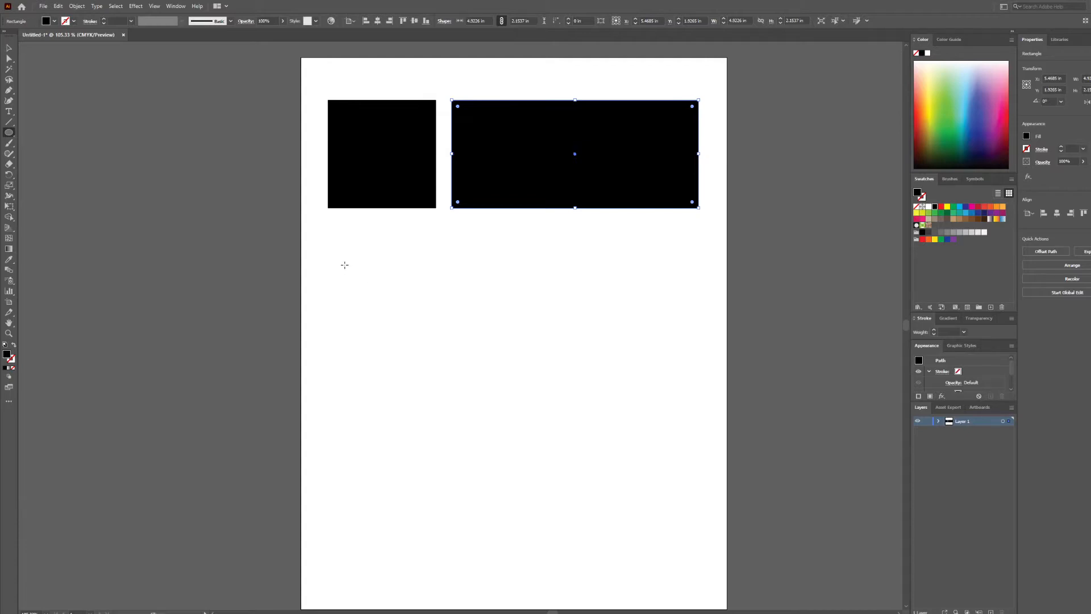
pyautogui.moveTo(328, 231); pyautogui.dragTo(436, 331)
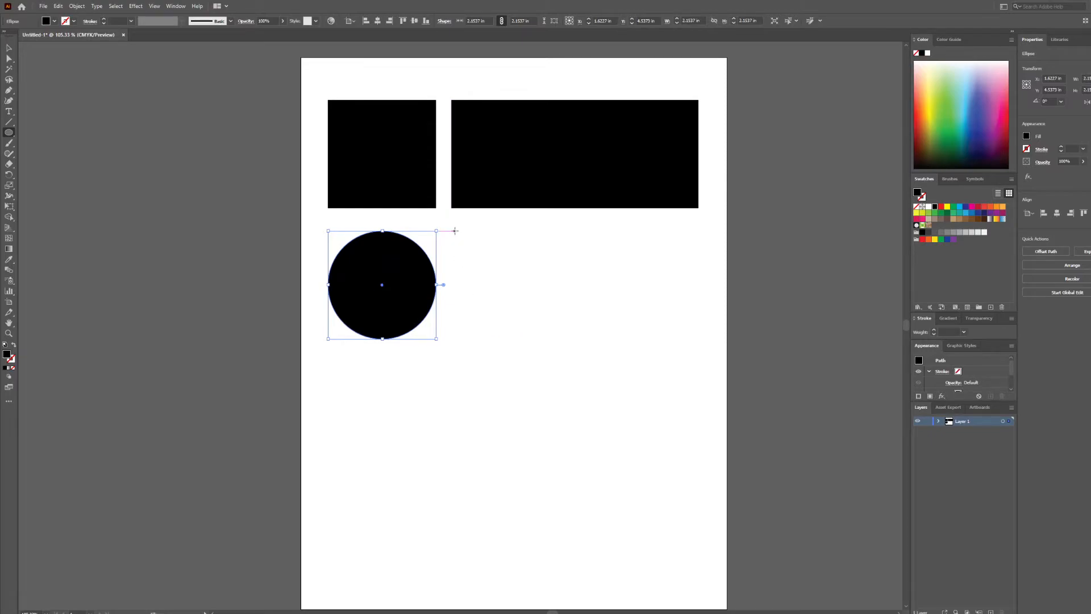
pyautogui.moveTo(453, 230); pyautogui.dragTo(698, 347)
pyautogui.press('v')
pyautogui.click(616, 396)
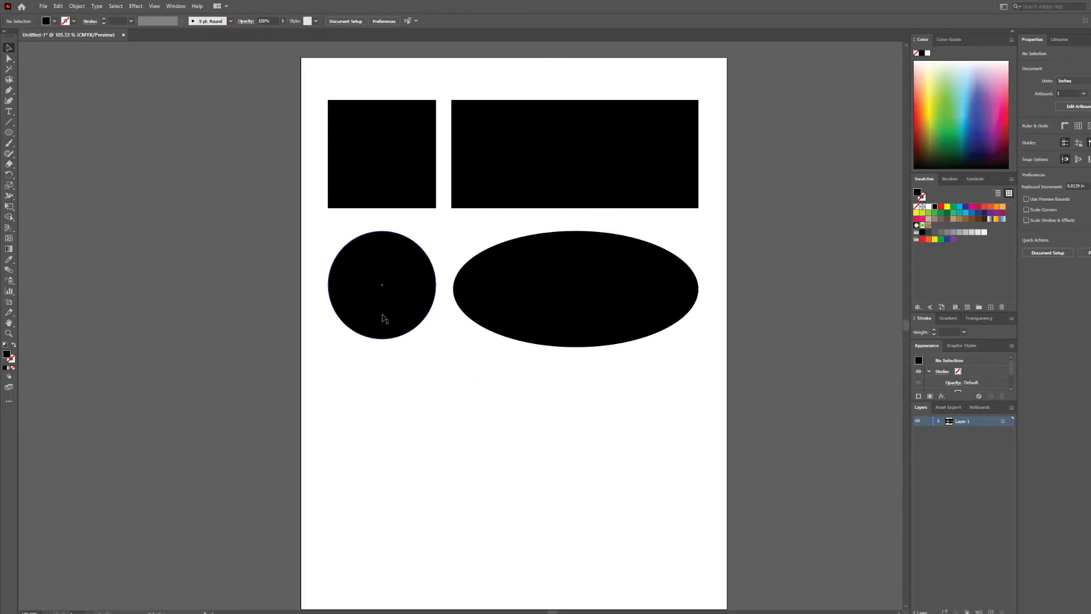
# - Select the circle and punch a round hole through its centre with an enlarged Eraser tool
pyautogui.click(384, 320)
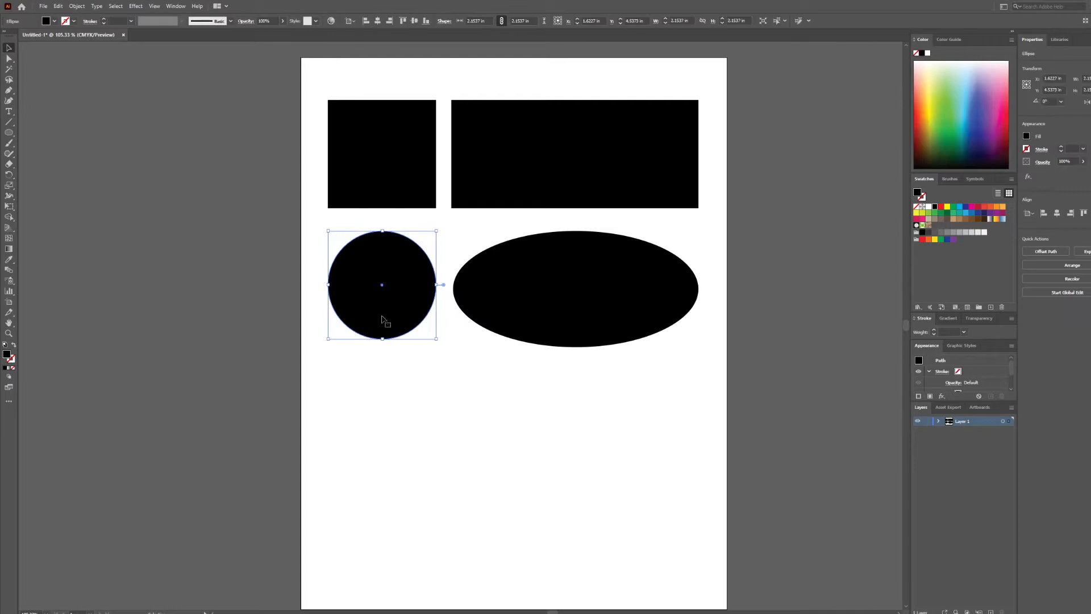
pyautogui.click(9, 165)
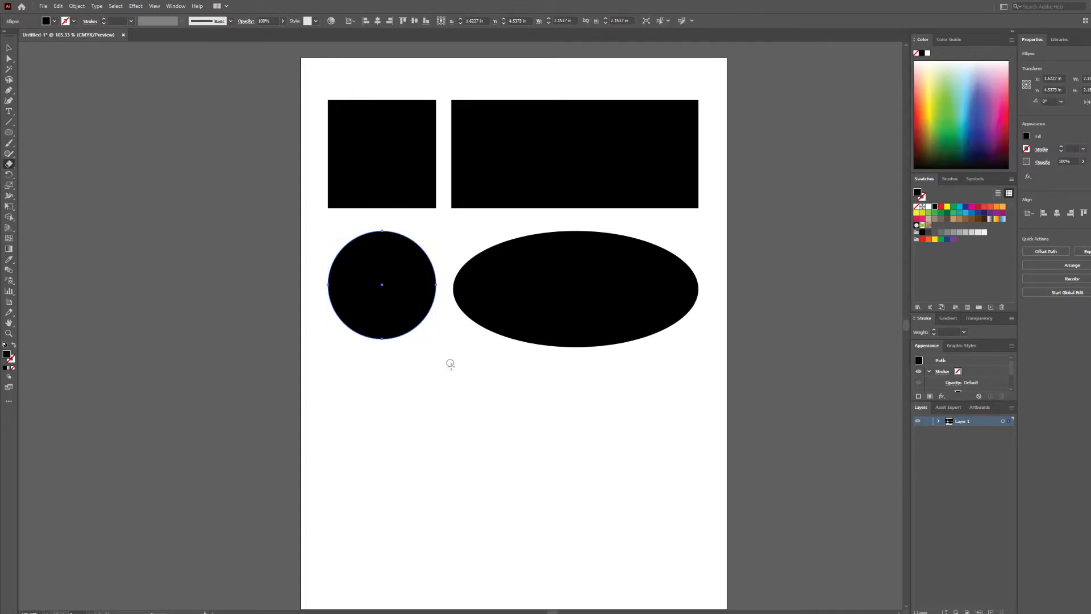
pyautogui.press('v')
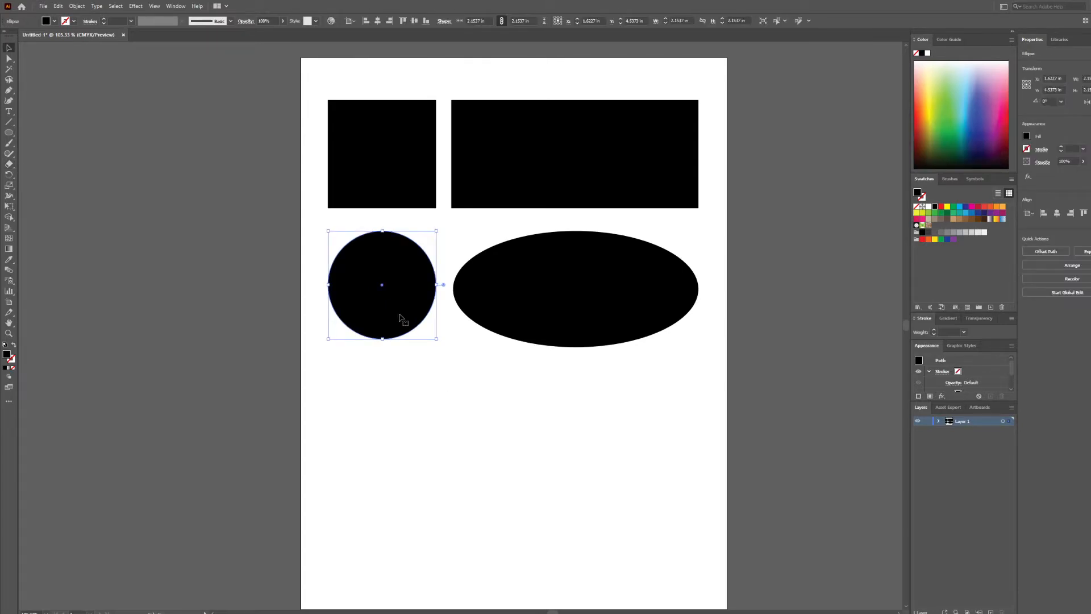
pyautogui.click(8, 164)
pyautogui.moveTo(554, 341)
pyautogui.mouseDown()
pyautogui.moveTo(640, 297)
pyautogui.moveTo(523, 309)
pyautogui.moveTo(676, 256)
pyautogui.moveTo(679, 273)
pyautogui.moveTo(605, 327)
pyautogui.mouseUp()
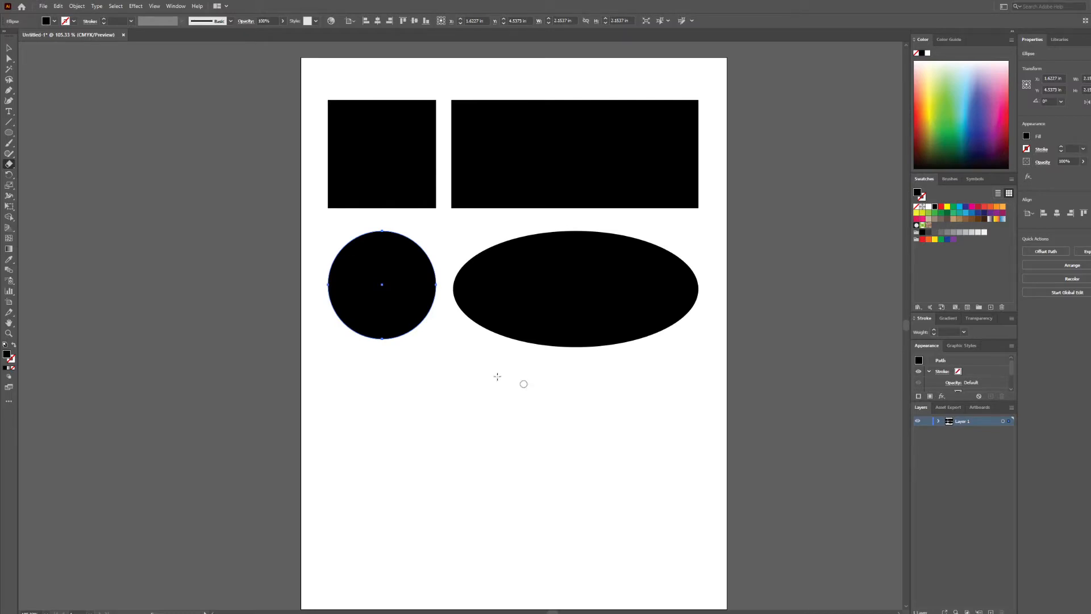
pyautogui.press(']')
pyautogui.press(']')
pyautogui.press(']')
pyautogui.press(']')
pyautogui.press(']')
pyautogui.press(']')
pyautogui.press(']')
pyautogui.press('[')
pyautogui.press('[')
pyautogui.press('[')
pyautogui.press(']')
pyautogui.press(']')
pyautogui.press(']')
pyautogui.press(']')
pyautogui.click(381, 284)
# - Move the ring about 1.4 in lower, away from the square
pyautogui.press('v')
pyautogui.click(322, 440)
pyautogui.moveTo(373, 337); pyautogui.dragTo(383, 406)
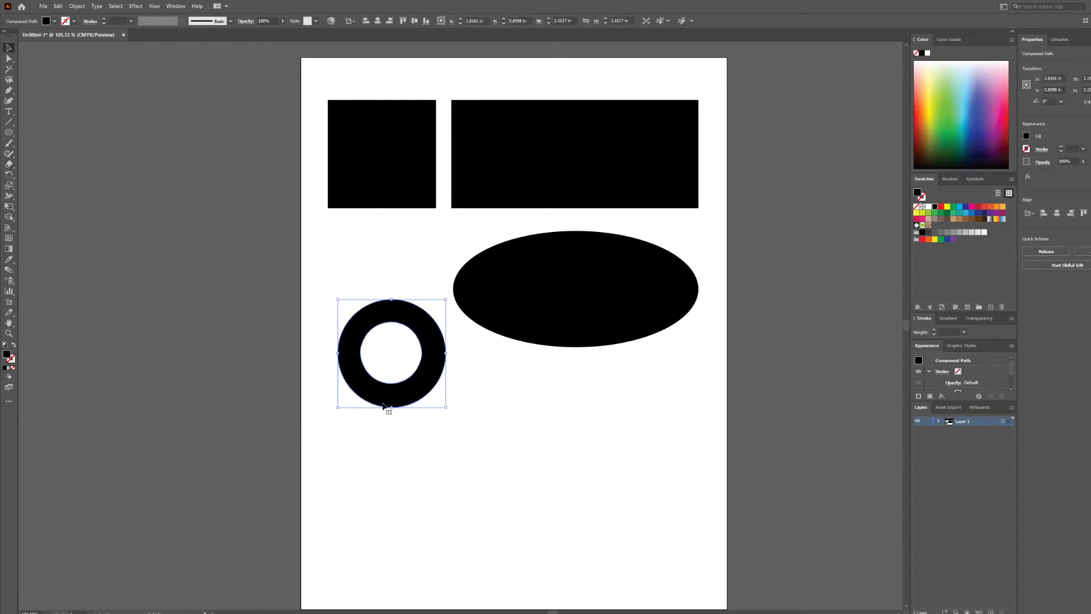
# - Clear the ring's selection and select only the wide rectangle beside the square
pyautogui.click(9, 163)
pyautogui.press('v')
pyautogui.click(428, 250)
pyautogui.click(392, 197)
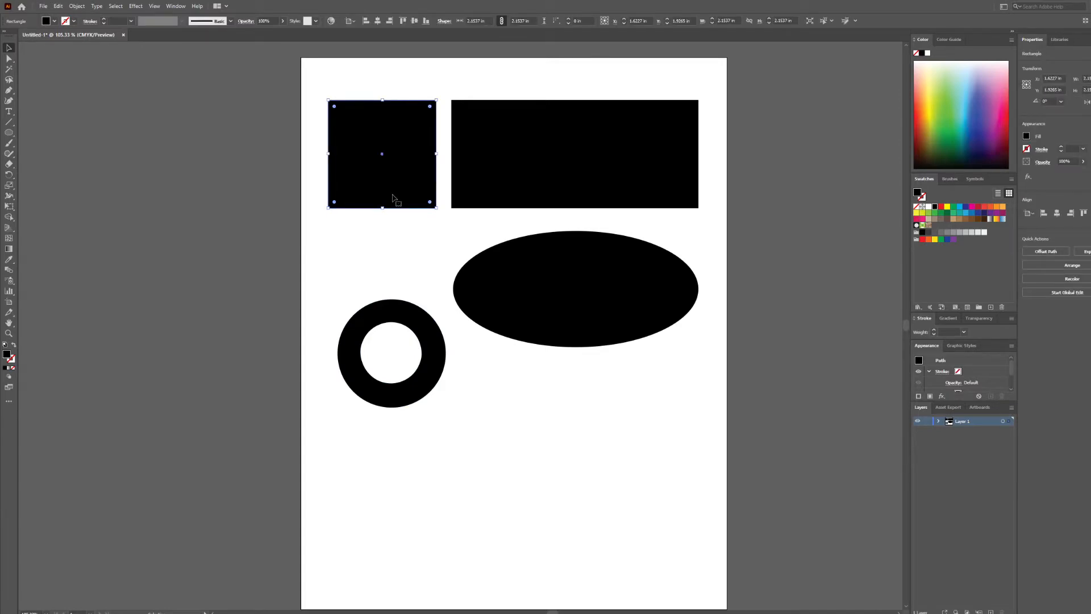
pyautogui.click(512, 179)
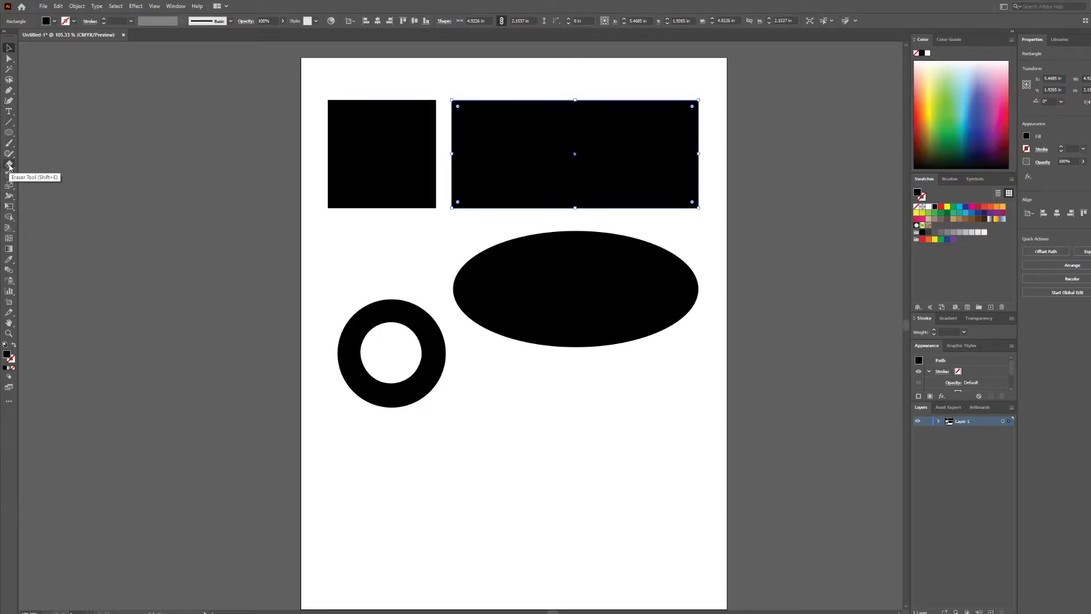
# - Try erasing across the unselected square, ring and ellipse with the Eraser tool, undoing each stroke
pyautogui.click(9, 164)
pyautogui.moveTo(383, 149)
pyautogui.mouseDown()
pyautogui.moveTo(409, 120)
pyautogui.moveTo(407, 244)
pyautogui.moveTo(351, 73)
pyautogui.moveTo(341, 224)
pyautogui.mouseUp()
pyautogui.hotkey('ctrl', 'z')
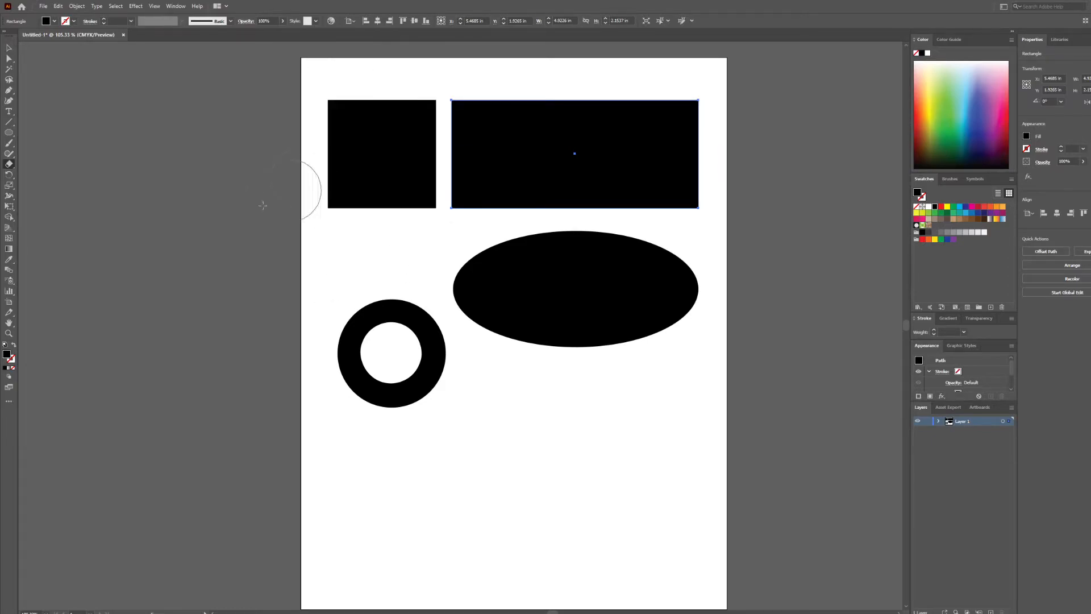
pyautogui.moveTo(352, 341)
pyautogui.mouseDown()
pyautogui.moveTo(681, 292)
pyautogui.moveTo(414, 239)
pyautogui.moveTo(776, 350)
pyautogui.moveTo(282, 389)
pyautogui.moveTo(435, 393)
pyautogui.mouseUp()
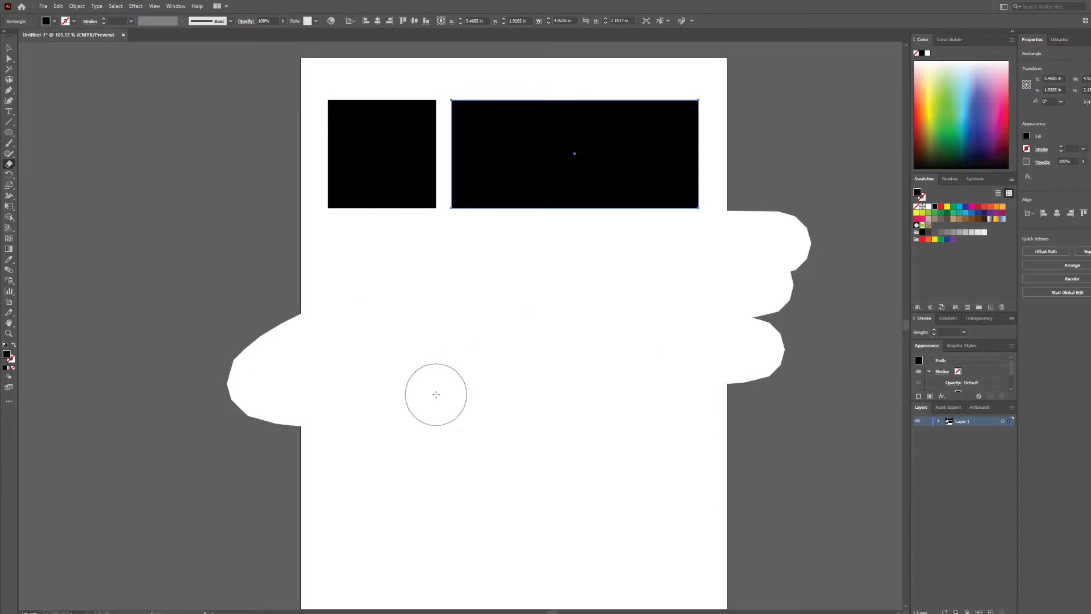
pyautogui.hotkey('ctrl', 'z')
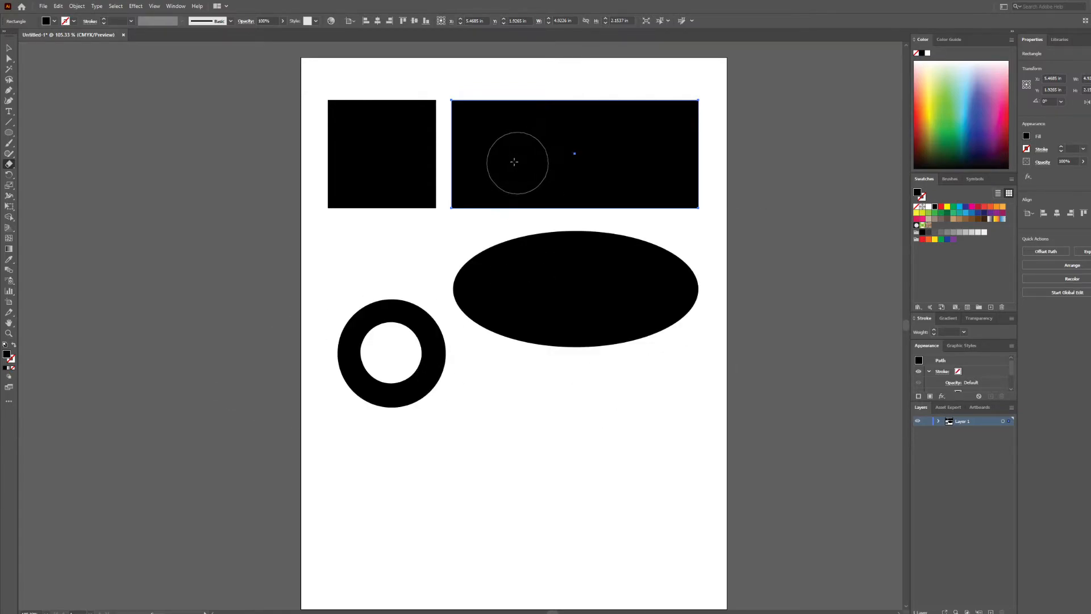
# - Erase a long horizontal rounded slot through the selected rectangle and paint a single dot below the ellipse with the Paintbrush tool
pyautogui.moveTo(487, 152)
pyautogui.mouseDown()
pyautogui.moveTo(662, 153)
pyautogui.moveTo(499, 151)
pyautogui.mouseUp()
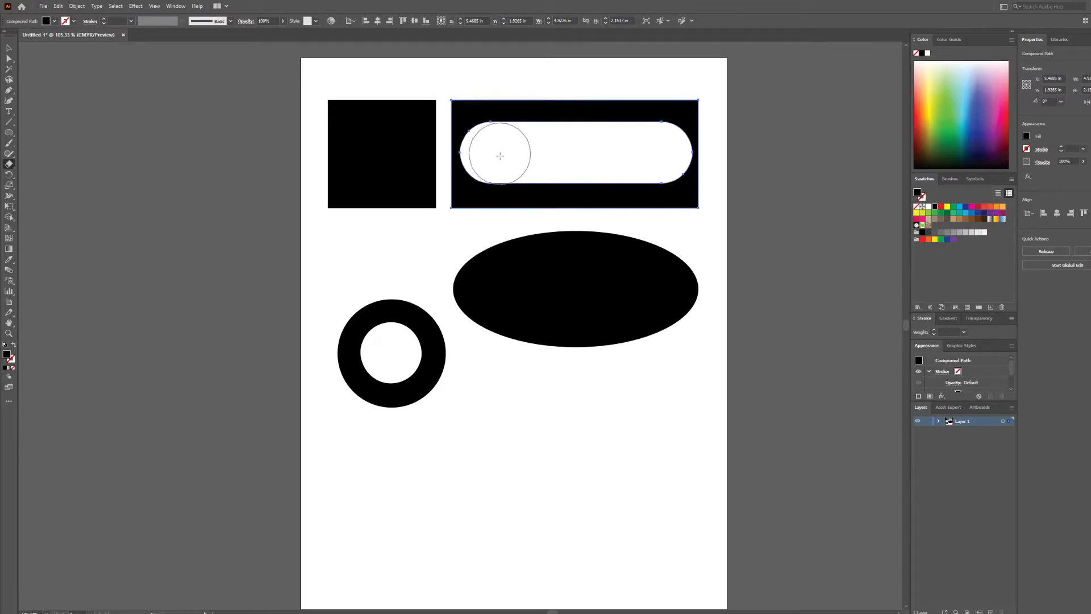
pyautogui.press('b')
pyautogui.click(580, 446)
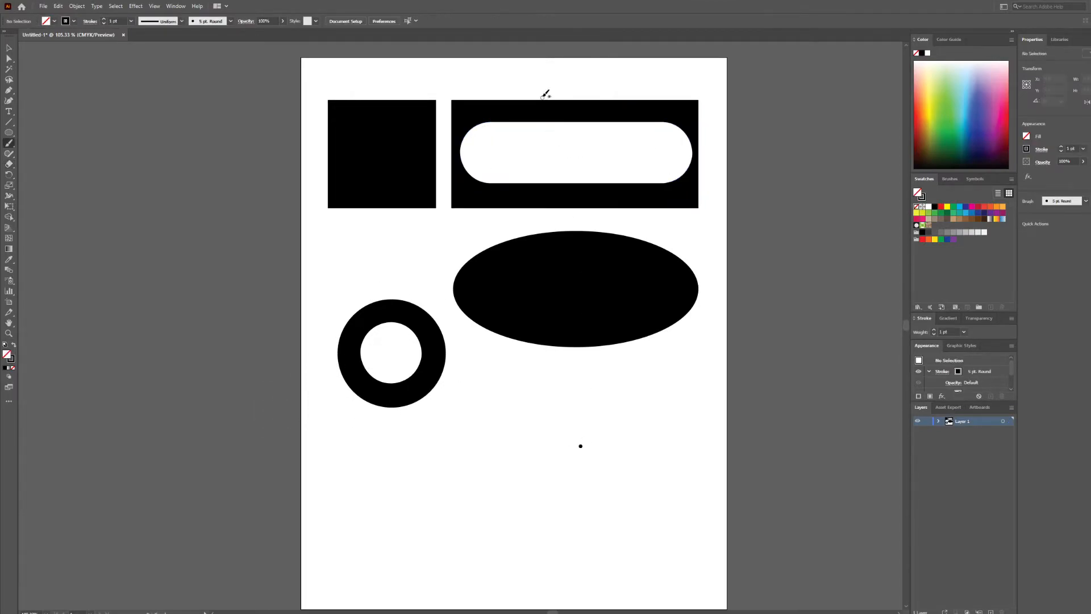
# - Move the slotted rectangle down over the ellipse and back up beside the square
pyautogui.press('v')
pyautogui.moveTo(534, 205)
pyautogui.mouseDown()
pyautogui.moveTo(549, 193)
pyautogui.moveTo(526, 291)
pyautogui.mouseUp()
pyautogui.moveTo(544, 196); pyautogui.dragTo(545, 117)
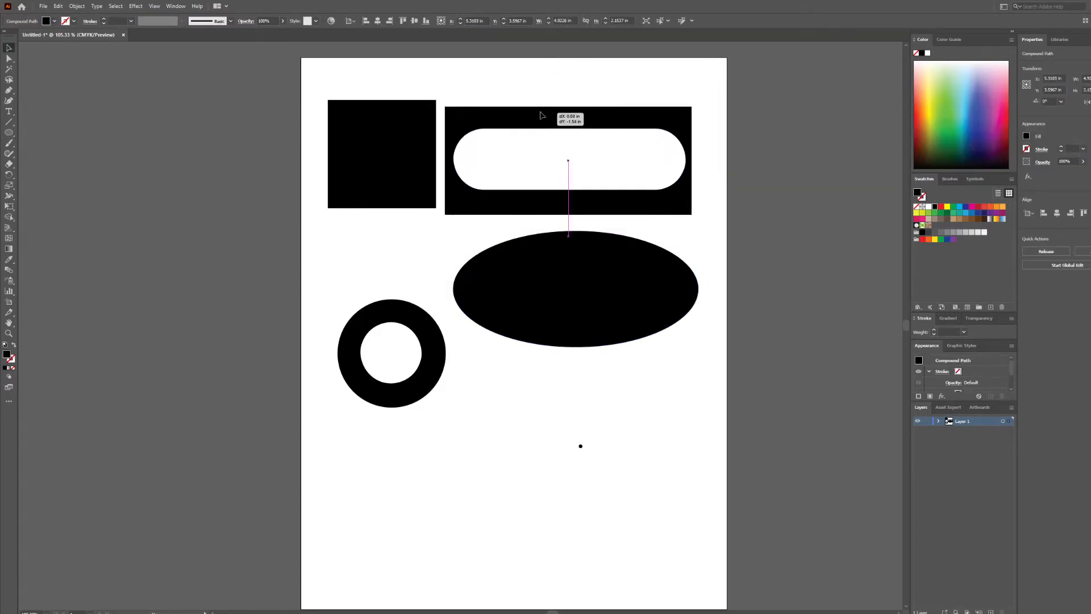
# - Fill the ring with red and move it over the left edge of the black square
pyautogui.click(377, 316)
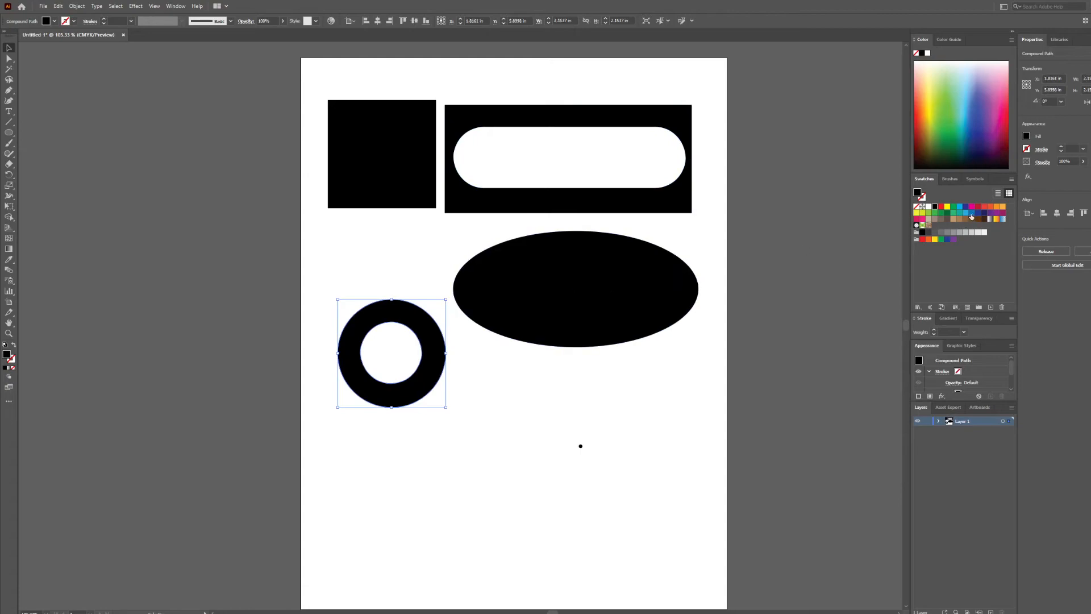
pyautogui.click(941, 207)
pyautogui.moveTo(434, 332); pyautogui.dragTo(371, 171)
# - Fill the slotted rectangle with blue, and arrange it beside the square with the red ring directly below the square
pyautogui.moveTo(575, 195); pyautogui.dragTo(553, 303)
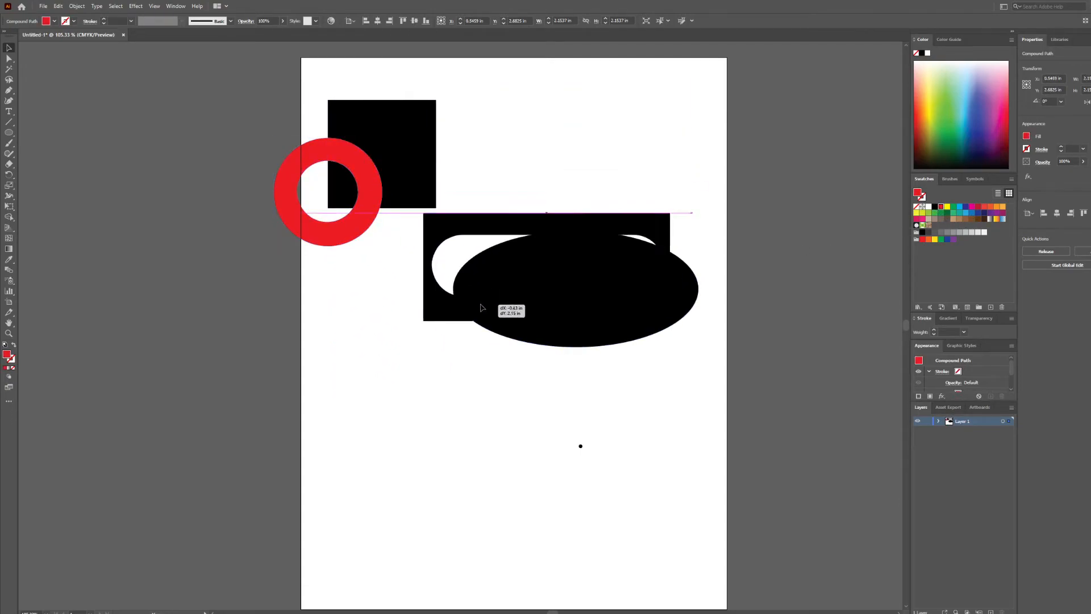
pyautogui.click(971, 213)
pyautogui.moveTo(660, 230); pyautogui.dragTo(703, 118)
pyautogui.moveTo(372, 206); pyautogui.dragTo(427, 307)
pyautogui.click(442, 343)
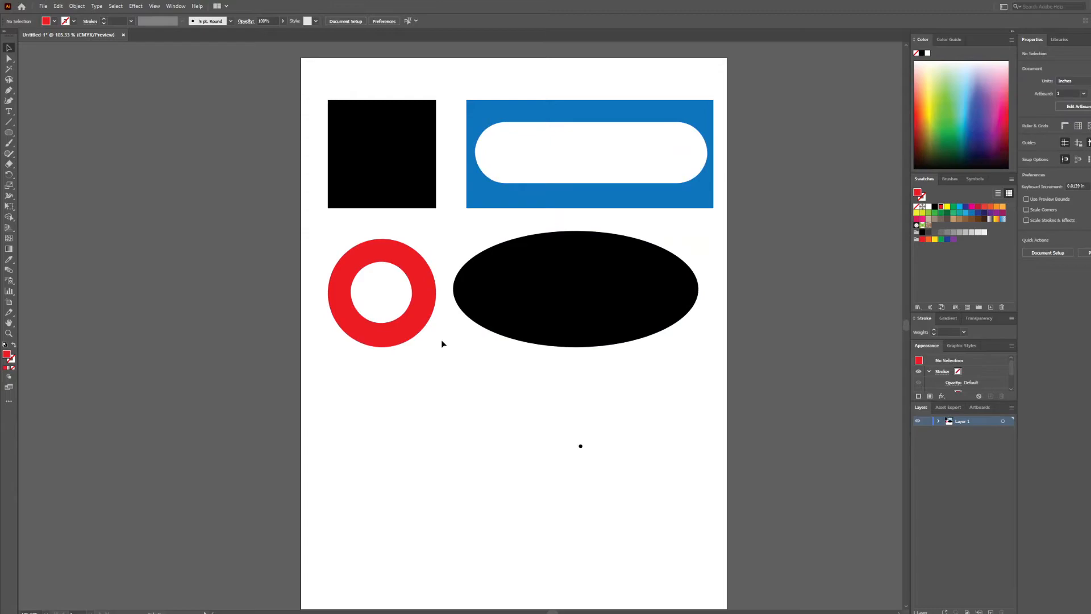
# - Undo the last three changes and delete the square, slotted rectangle, ring and ellipse
pyautogui.hotkey('ctrl', 'z')
pyautogui.hotkey('ctrl', 'z')
pyautogui.hotkey('ctrl', 'z')
pyautogui.hotkey('ctrl', 'a')
pyautogui.press('Delete')
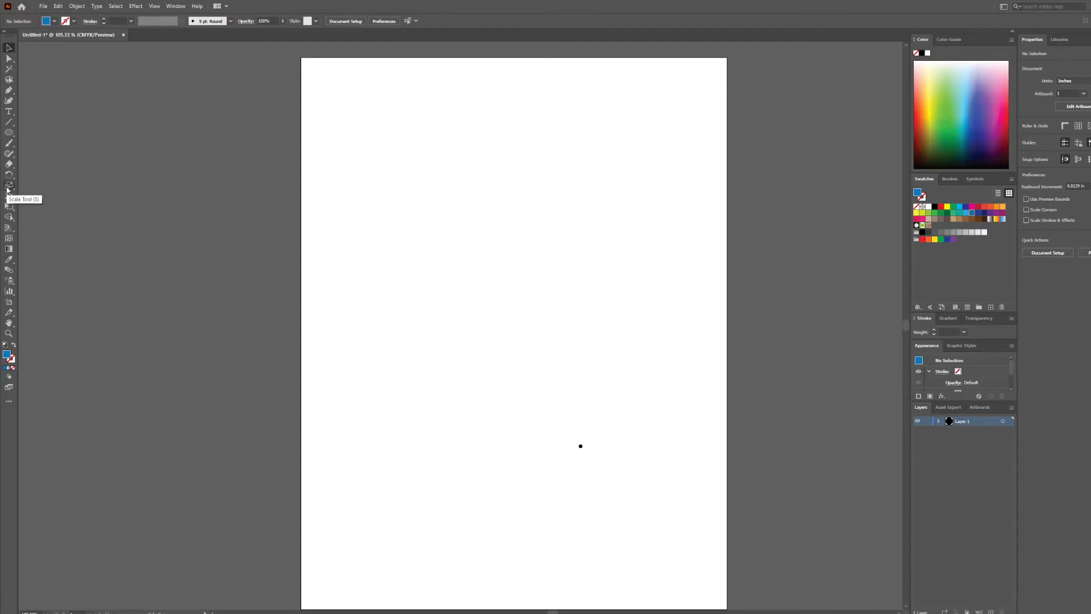
# - Draw a blue square about 3.06 in wide in the artboard's upper left with the Rectangle tool
pyautogui.click(8, 133)
pyautogui.click(50, 134)
pyautogui.moveTo(343, 122); pyautogui.dragTo(496, 276)
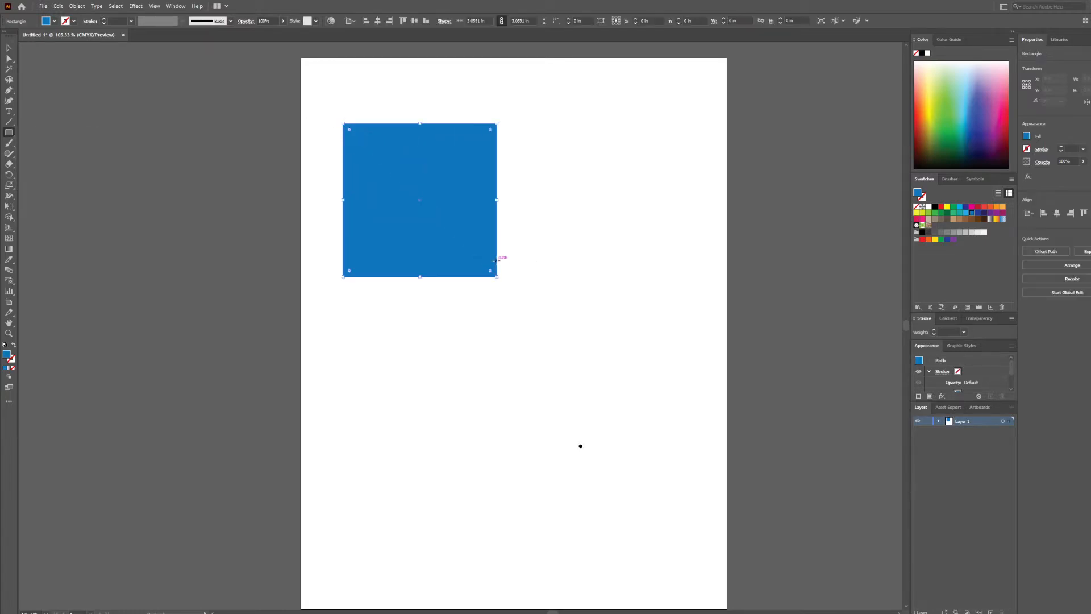
# - Scale the square down to about 1.55 in and create a second blue square about 4.55 in wide below it
pyautogui.click(8, 185)
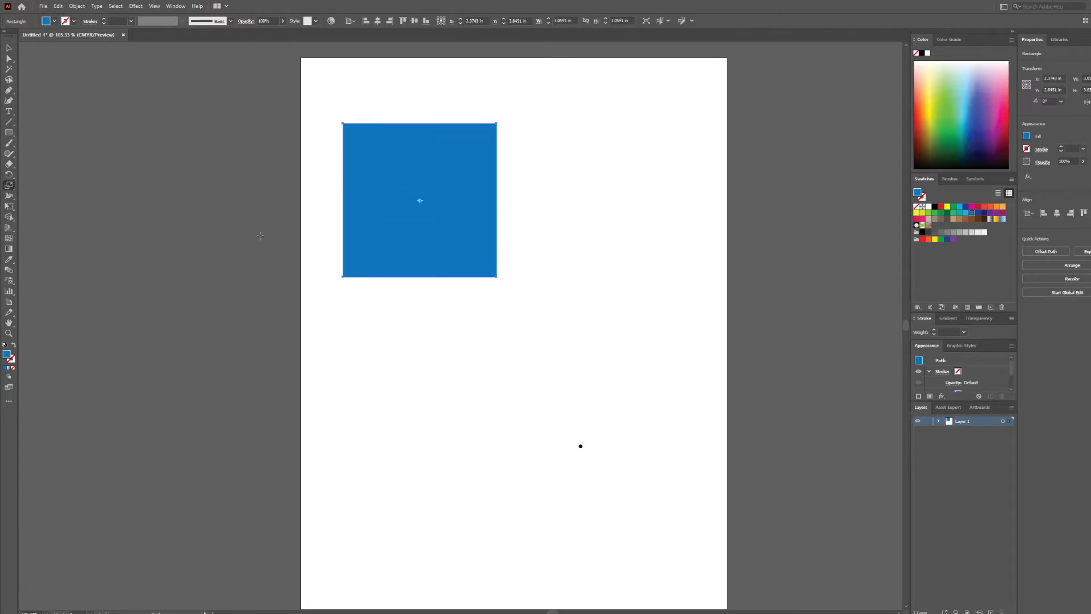
pyautogui.moveTo(496, 277); pyautogui.dragTo(611, 498)
pyautogui.press('v')
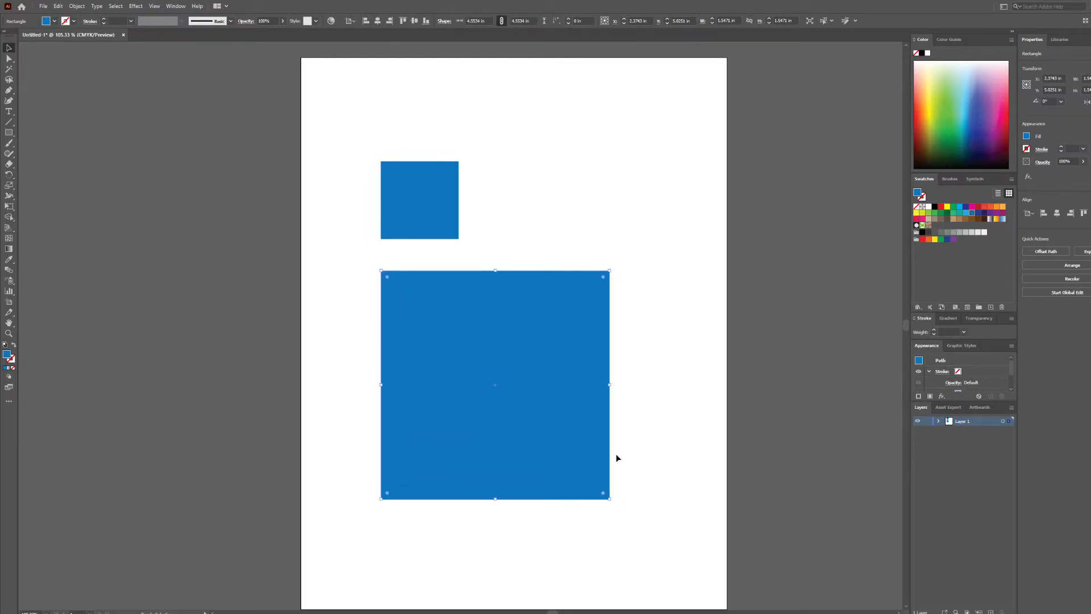
# - Scale the small blue square down to about 0.98 in around its centre with the Scale tool
pyautogui.click(421, 211)
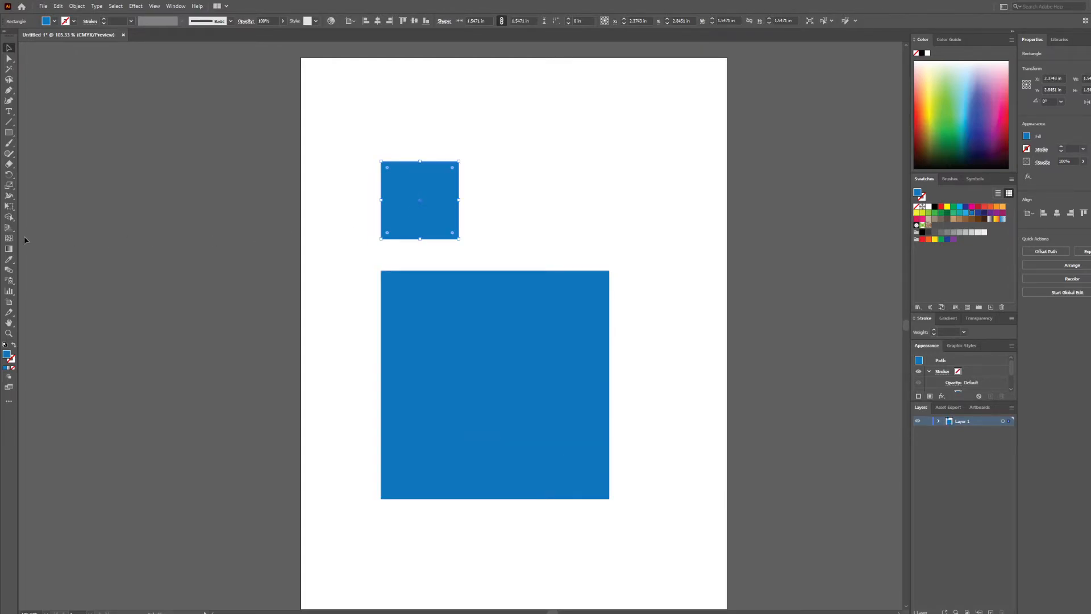
pyautogui.click(9, 185)
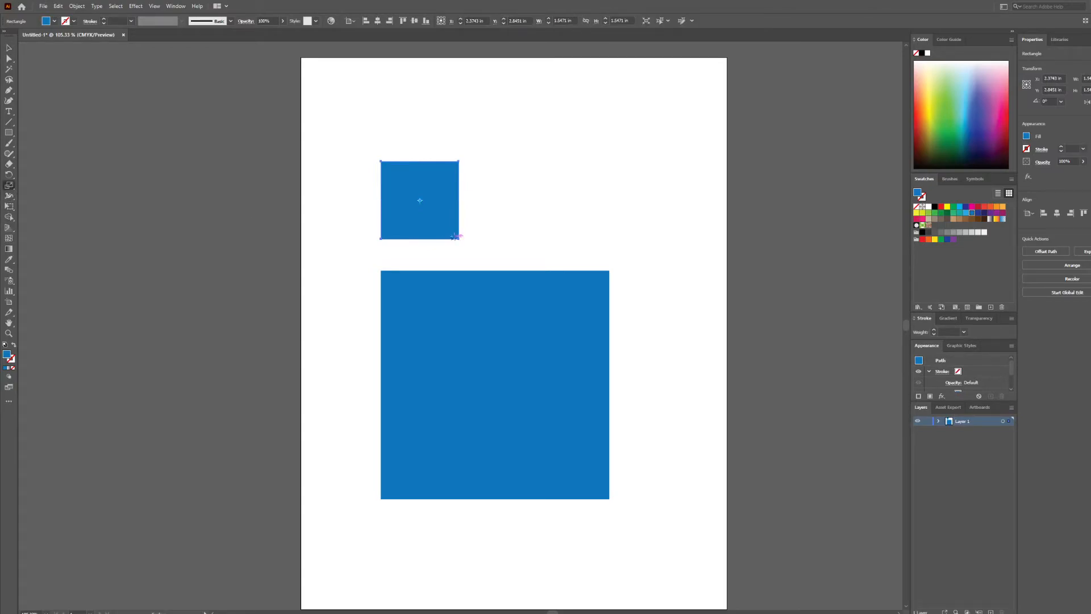
pyautogui.moveTo(459, 162)
pyautogui.mouseDown()
pyautogui.moveTo(483, 137)
pyautogui.moveTo(436, 184)
pyautogui.moveTo(445, 175)
pyautogui.mouseUp()
pyautogui.press('c')
pyautogui.click(528, 197)
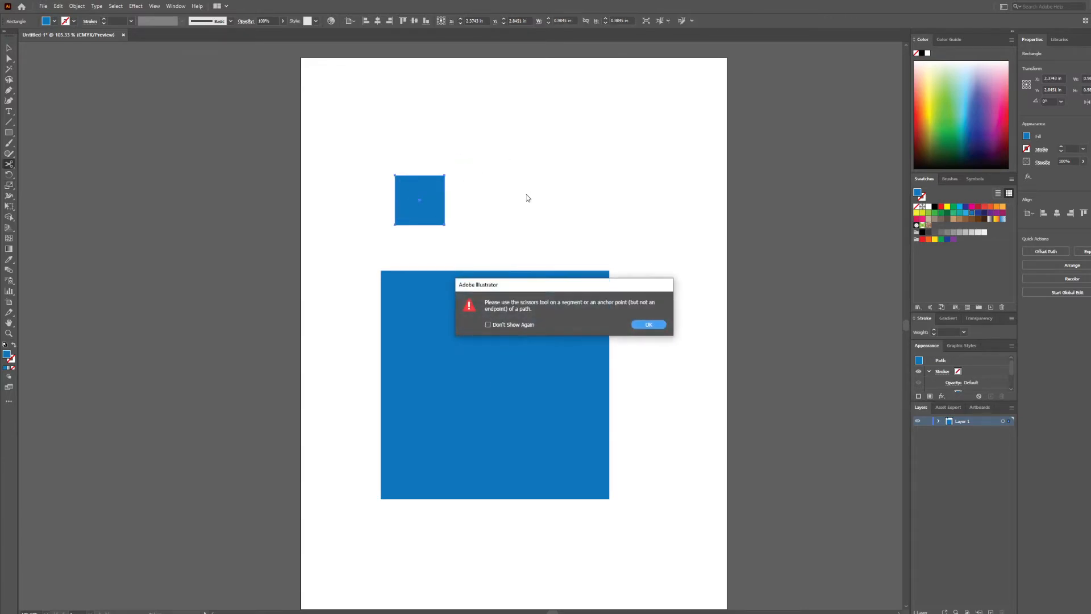
pyautogui.click(662, 327)
pyautogui.press('v')
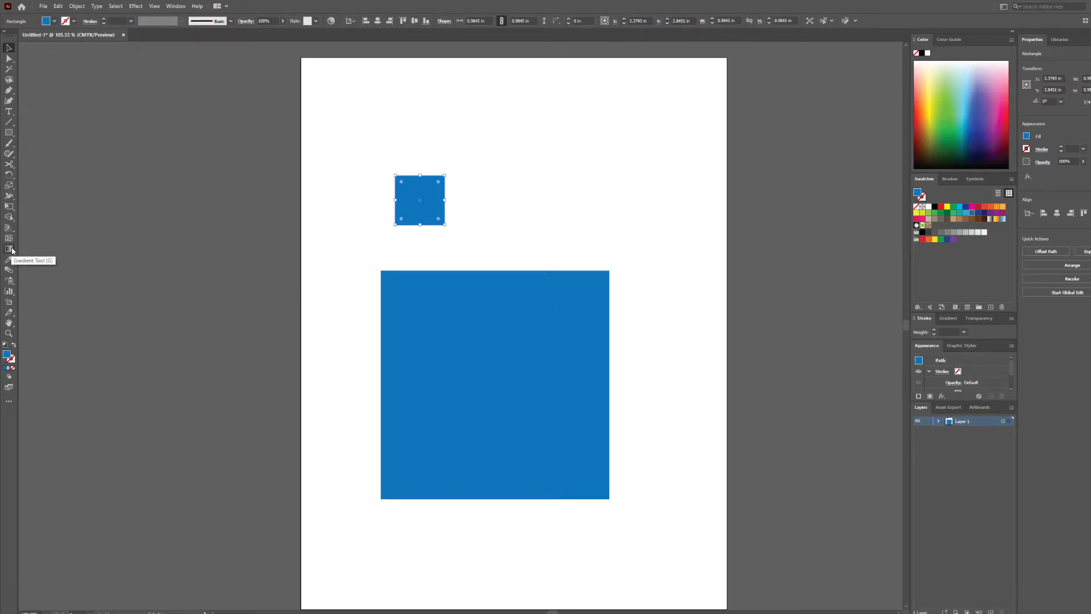
# - Remove the small blue square and the large blue square from the artboard
pyautogui.click(8, 221)
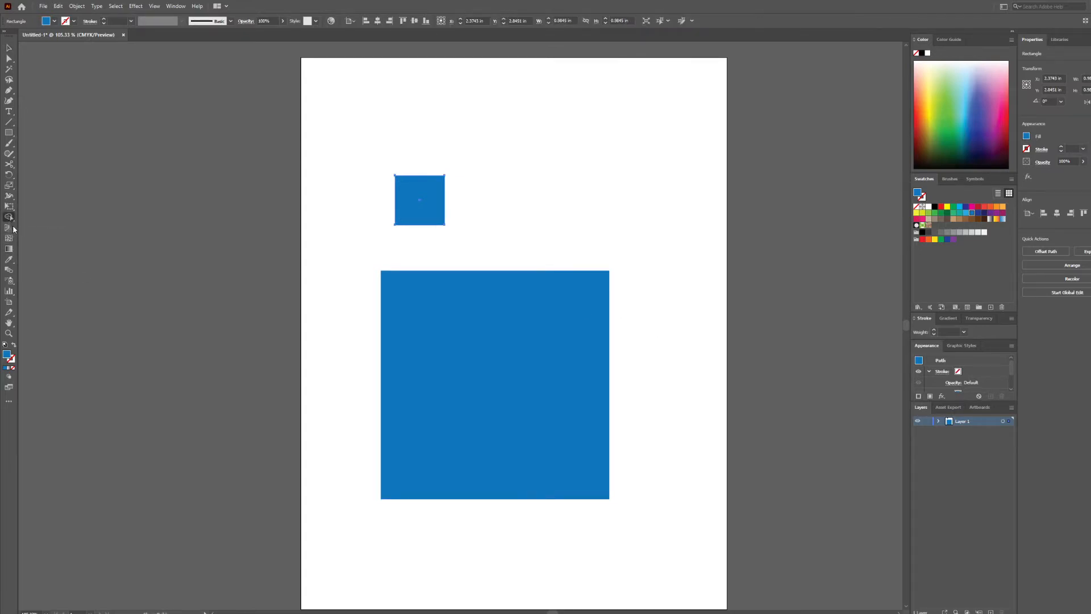
pyautogui.moveTo(426, 207); pyautogui.dragTo(457, 184)
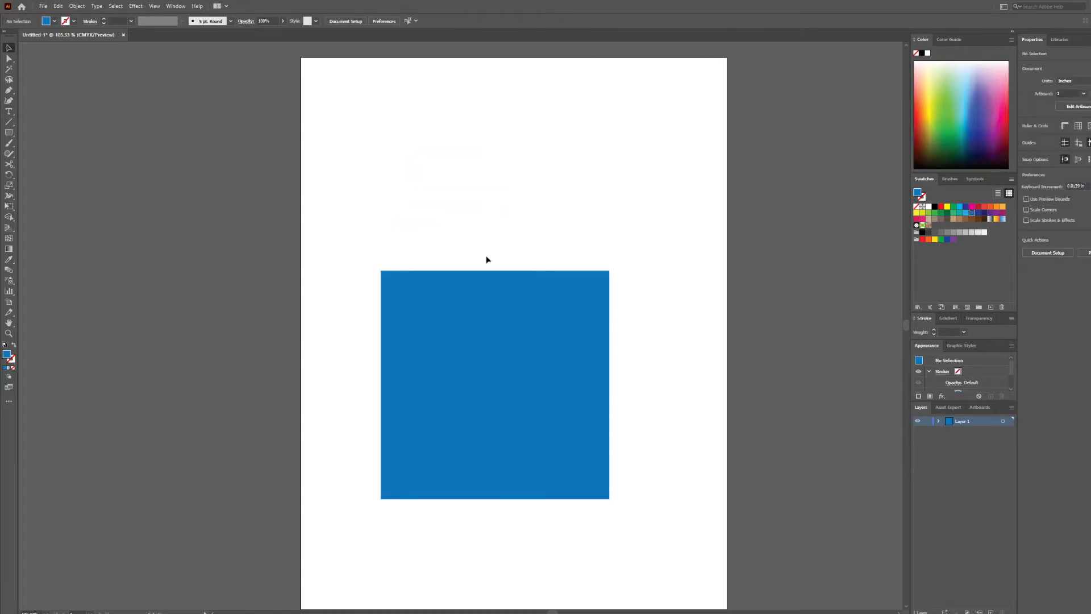
pyautogui.click(480, 276)
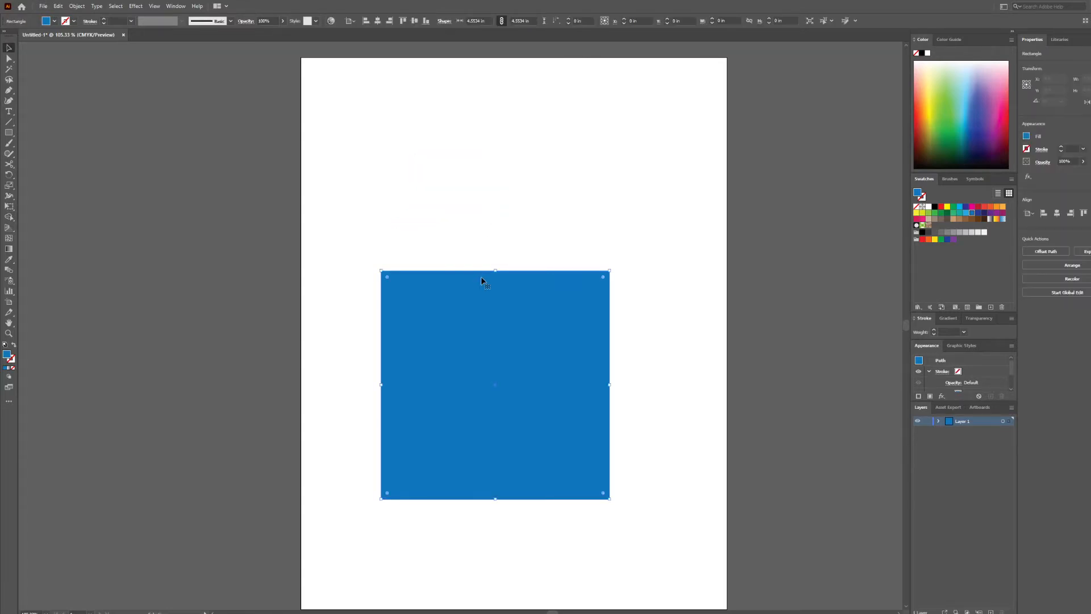
pyautogui.press('Delete')
# - Draw a blue circle about 2.95 in across and a second one about 3.74 in across, overlapping them diagonally
pyautogui.press('l')
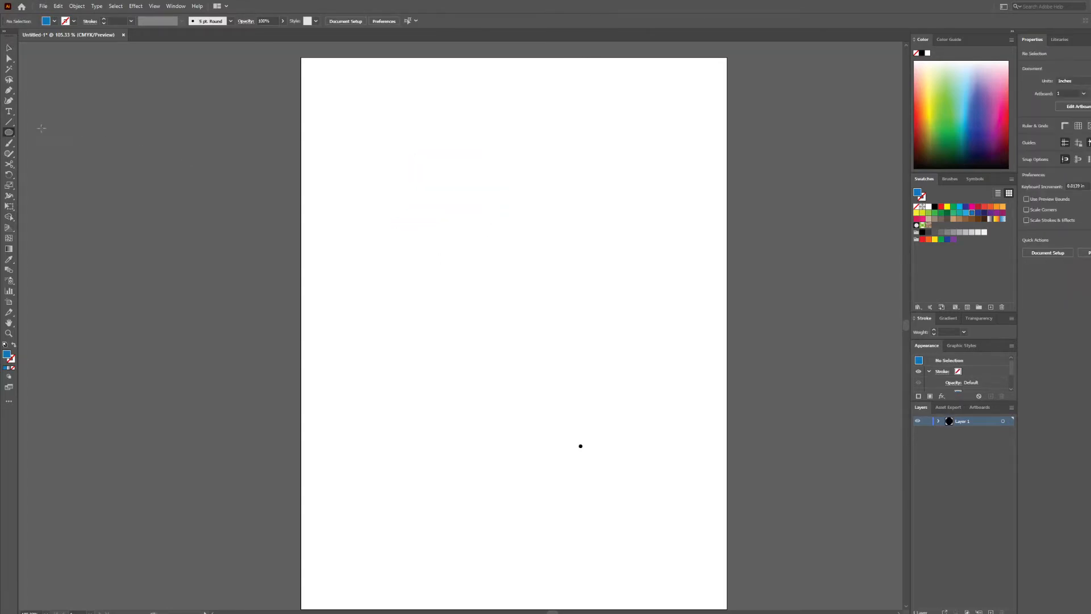
pyautogui.moveTo(376, 196); pyautogui.dragTo(525, 345)
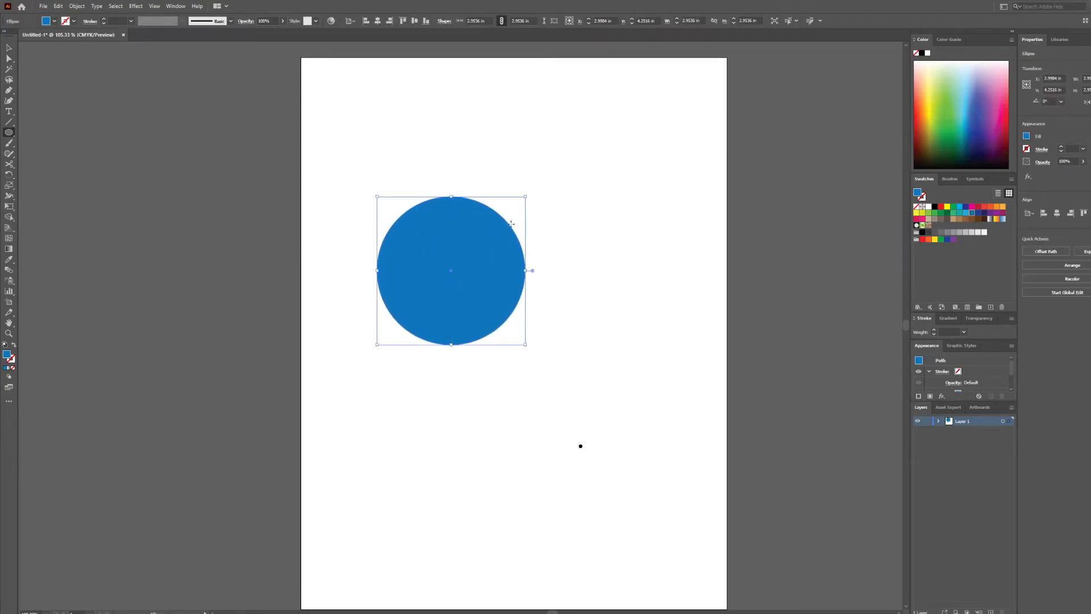
pyautogui.moveTo(432, 214); pyautogui.dragTo(616, 330)
pyautogui.press('v')
pyautogui.moveTo(560, 300); pyautogui.dragTo(539, 293)
pyautogui.click(606, 175)
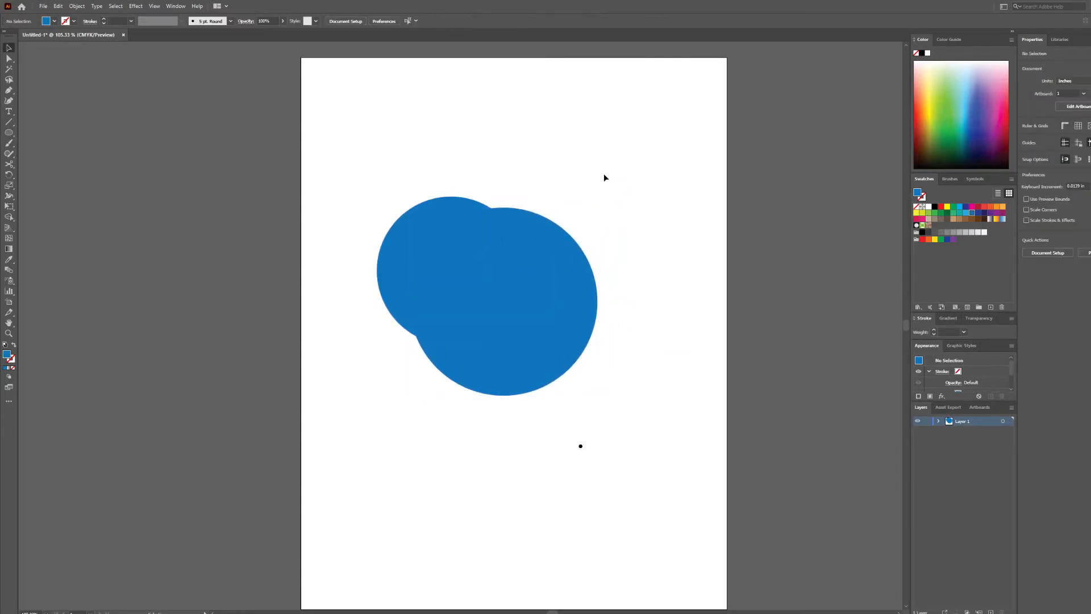
# - Select both circles and split off the smaller circle's outer crescent with the Shape Builder tool
pyautogui.moveTo(425, 253); pyautogui.dragTo(427, 257)
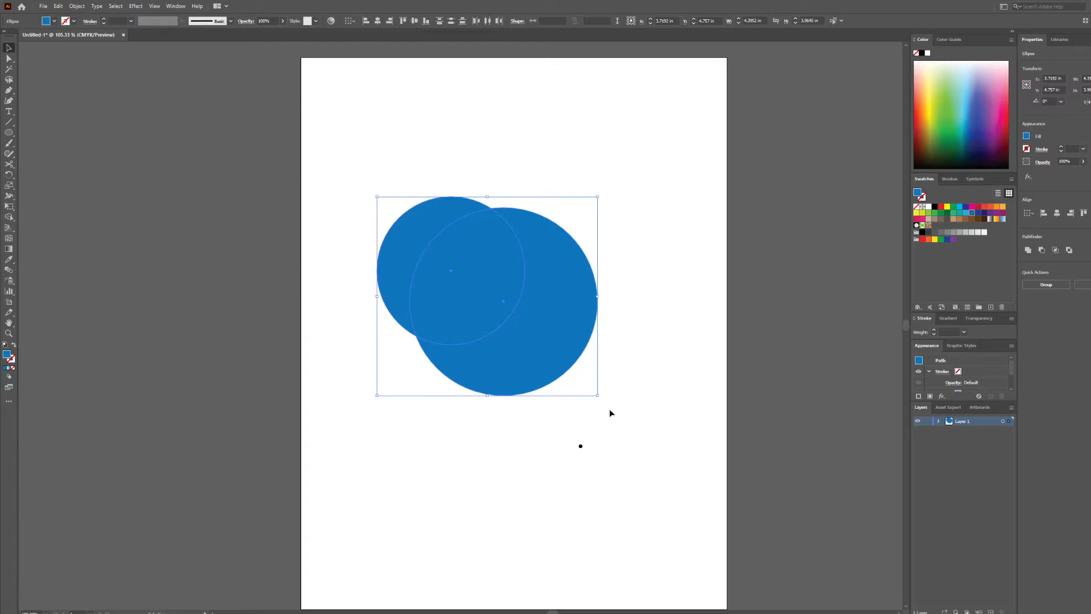
pyautogui.click(7, 219)
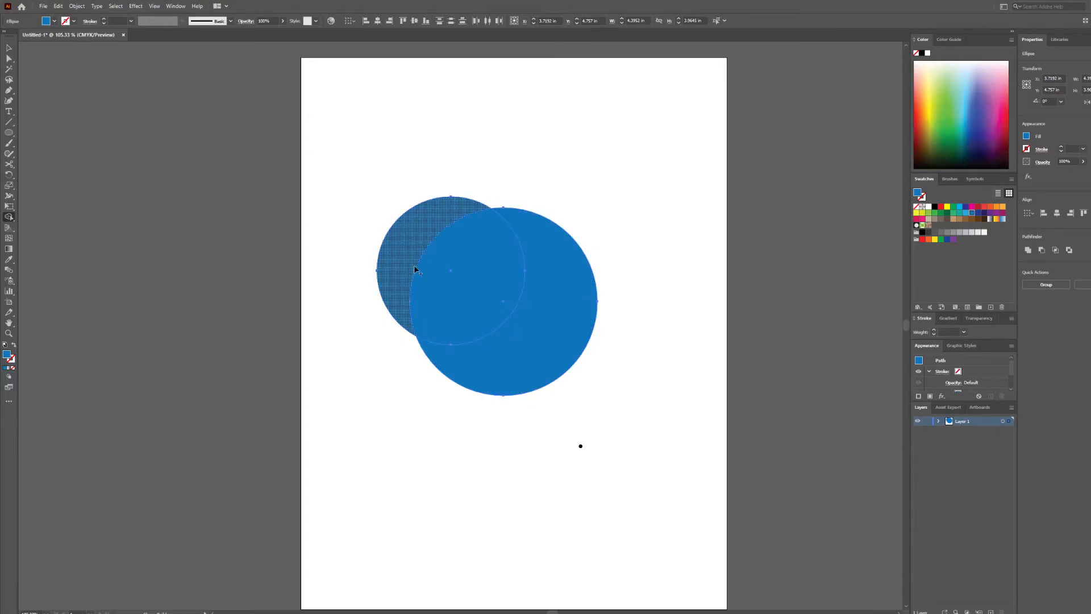
pyautogui.click(412, 238)
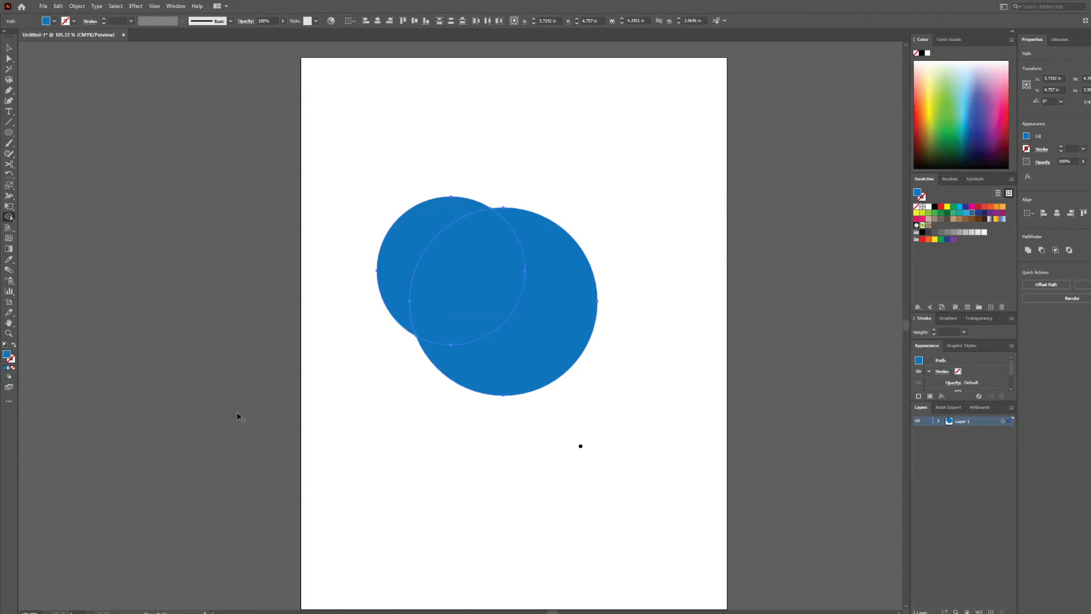
# - Move the crescent up and left, away from the large circle, and select the large circle
pyautogui.press('v')
pyautogui.click(336, 424)
pyautogui.click(401, 258)
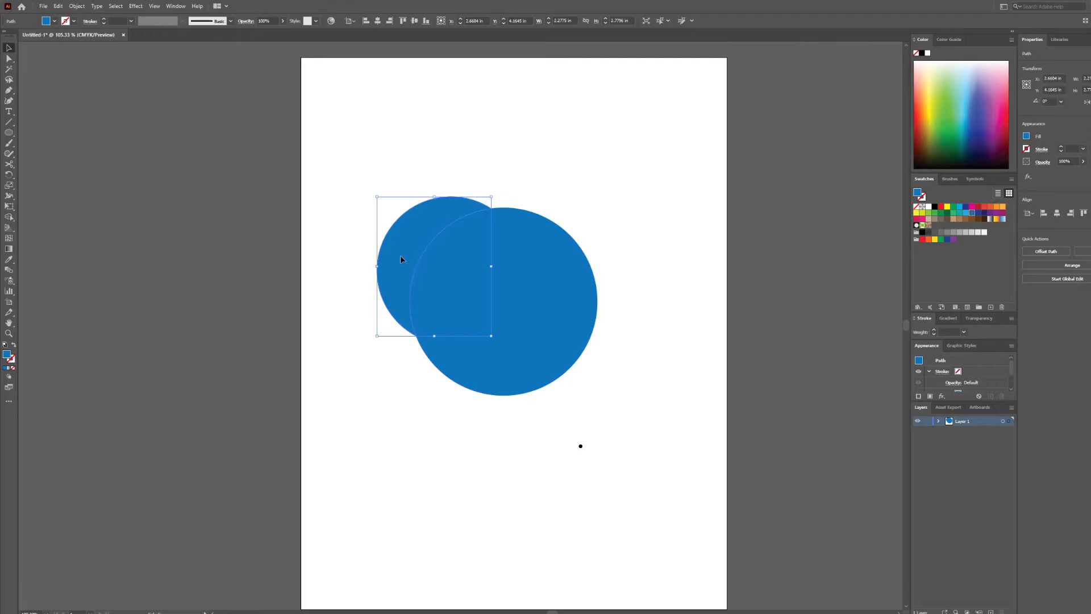
pyautogui.moveTo(400, 257); pyautogui.dragTo(382, 216)
pyautogui.click(354, 376)
pyautogui.click(445, 291)
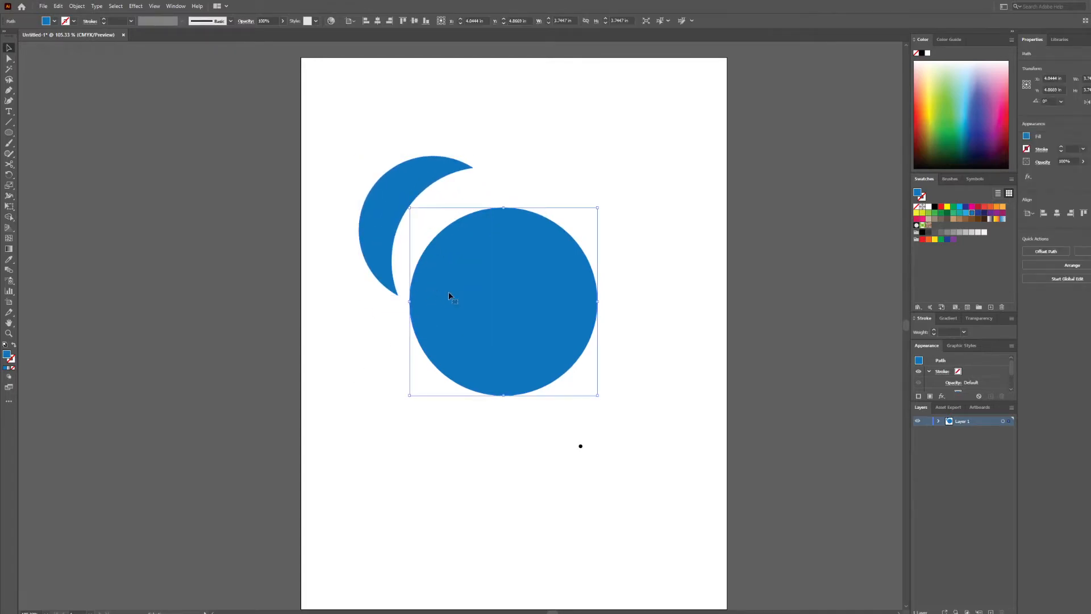
# - Move the remaining circle pieces apart, away from the small crescent
pyautogui.moveTo(444, 292); pyautogui.dragTo(522, 336)
pyautogui.moveTo(449, 268); pyautogui.dragTo(383, 433)
pyautogui.moveTo(551, 404); pyautogui.dragTo(574, 387)
# - Undo the piece moves and the Shape Builder split, and select both overlapping circles
pyautogui.hotkey('ctrl', 'z')
pyautogui.hotkey('ctrl', 'z')
pyautogui.hotkey('ctrl', 'z')
pyautogui.hotkey('ctrl', 'z')
pyautogui.click(553, 430)
pyautogui.hotkey('ctrl', 'z')
pyautogui.moveTo(605, 417); pyautogui.dragTo(330, 166)
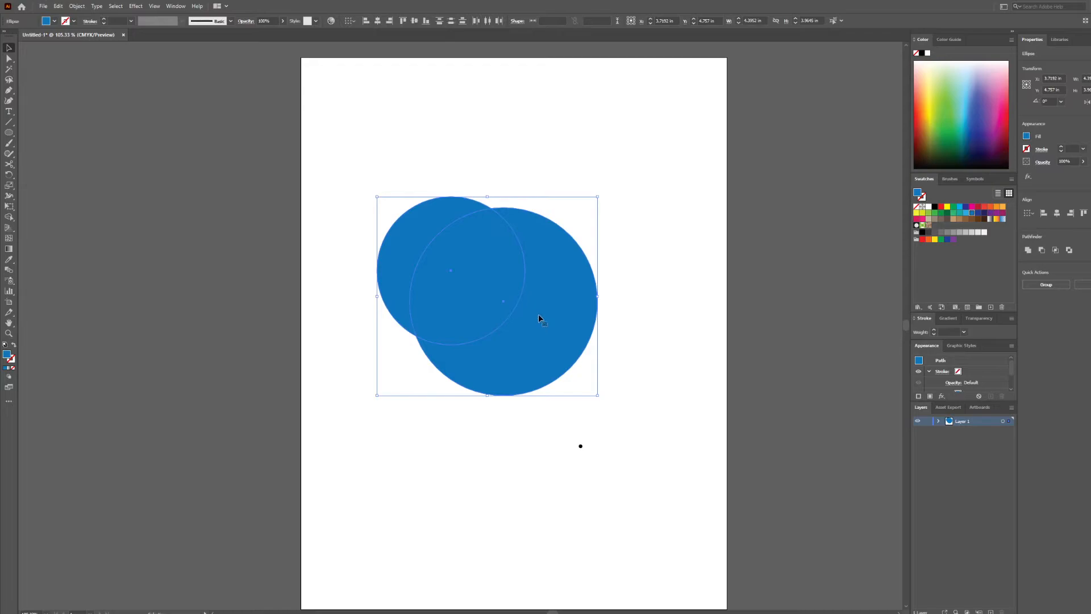
# - Split off the smaller circle's outer crescent with the Shape Builder tool and move it up and left
pyautogui.click(9, 218)
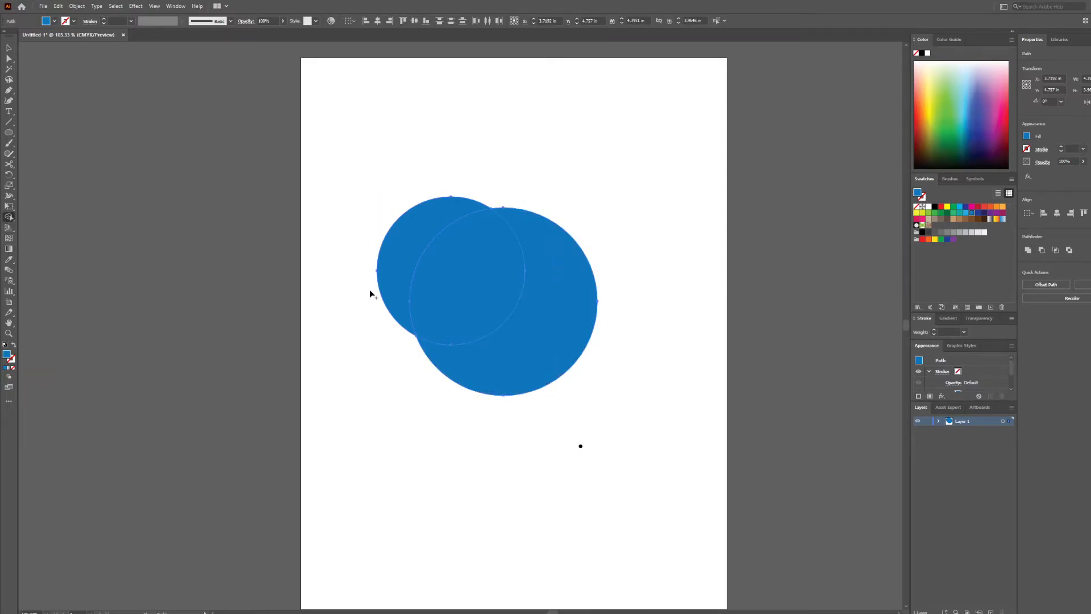
pyautogui.click(402, 249)
pyautogui.press('v')
pyautogui.click(356, 341)
pyautogui.moveTo(406, 269); pyautogui.dragTo(377, 211)
# - Separate the remaining circle pieces, moving the large crescent up and right and the overlap pieces into the lower artboard
pyautogui.moveTo(454, 295); pyautogui.dragTo(360, 409)
pyautogui.moveTo(521, 346); pyautogui.dragTo(611, 296)
pyautogui.moveTo(495, 287); pyautogui.dragTo(470, 465)
pyautogui.moveTo(621, 328); pyautogui.dragTo(589, 261)
pyautogui.moveTo(474, 451); pyautogui.dragTo(536, 416)
pyautogui.moveTo(337, 405); pyautogui.dragTo(374, 390)
# - Delete the leftover overlap pieces and the small black dot below the two crescents
pyautogui.moveTo(316, 305); pyautogui.dragTo(571, 510)
pyautogui.moveTo(650, 506); pyautogui.dragTo(347, 327)
pyautogui.press('Delete')
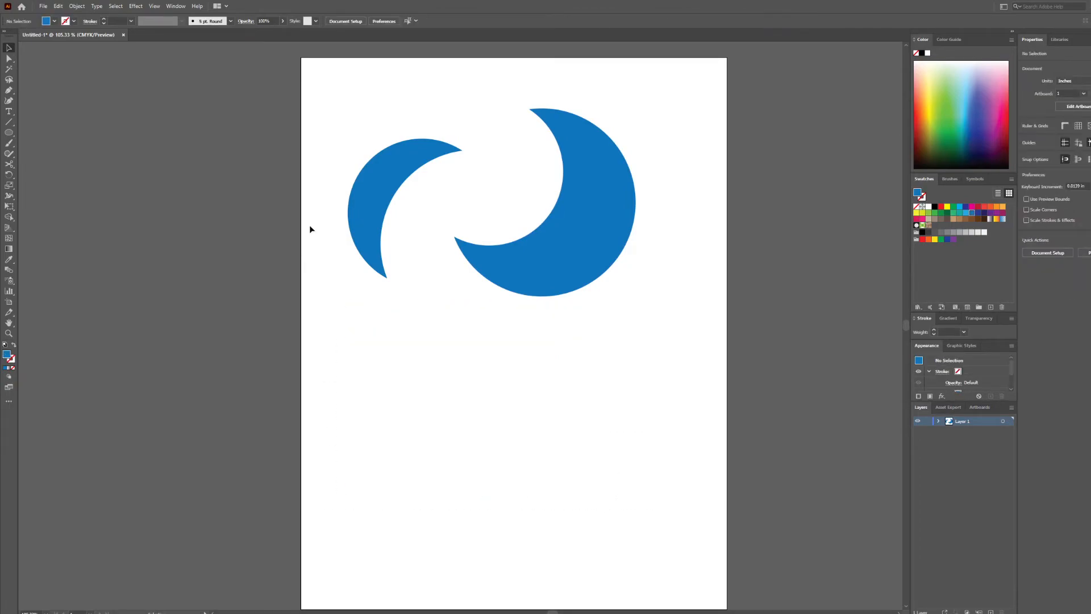
# - Rotate the large crescent counterclockwise until its opening faces left
pyautogui.click(482, 271)
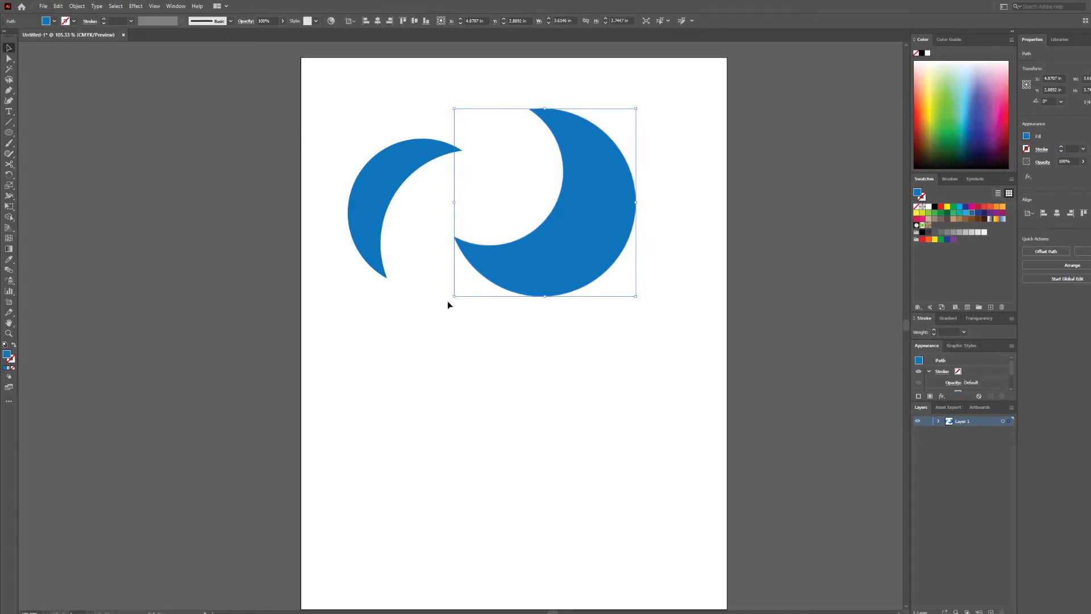
pyautogui.moveTo(449, 305); pyautogui.dragTo(523, 378)
pyautogui.click(500, 275)
pyautogui.moveTo(453, 299); pyautogui.dragTo(528, 385)
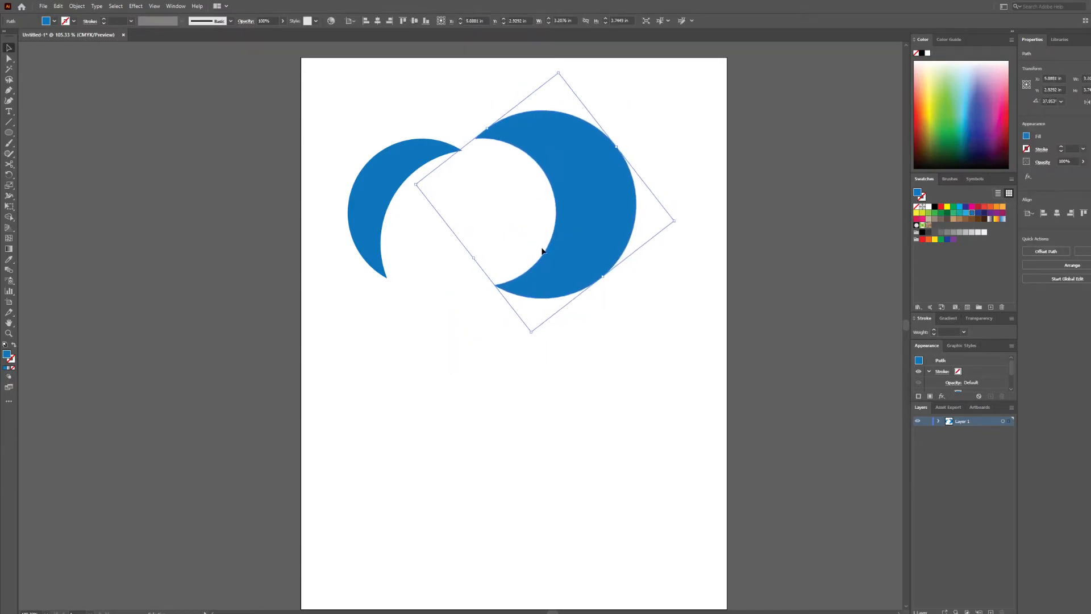
# - Rotate the small crescent counterclockwise and place it across the lower part of the large crescent
pyautogui.moveTo(378, 213); pyautogui.dragTo(378, 232)
pyautogui.moveTo(350, 306); pyautogui.dragTo(420, 342)
pyautogui.moveTo(387, 266); pyautogui.dragTo(530, 303)
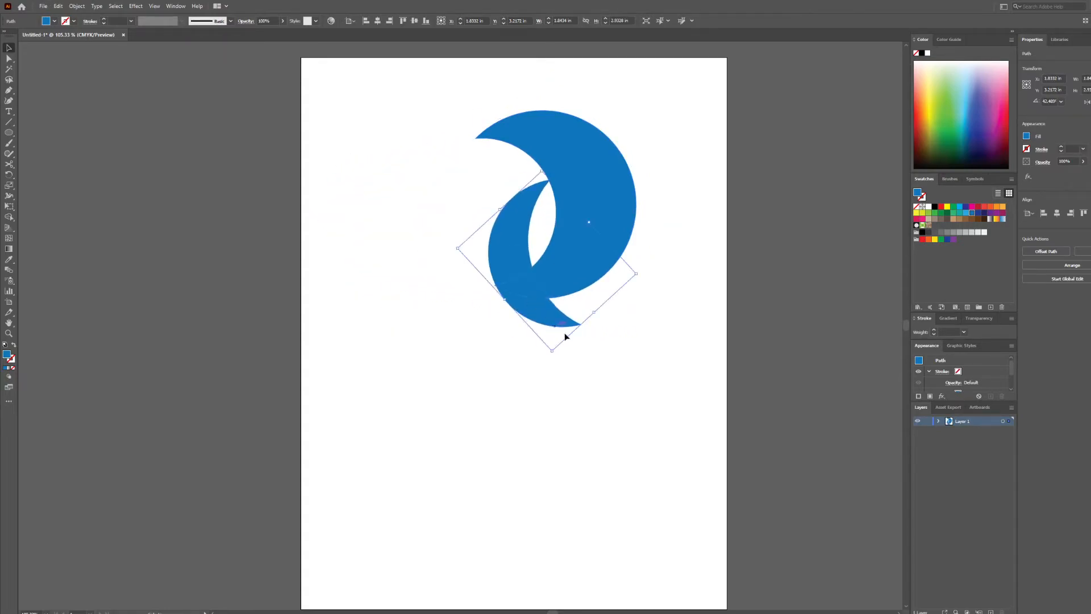
pyautogui.moveTo(553, 354); pyautogui.dragTo(614, 353)
pyautogui.moveTo(563, 304); pyautogui.dragTo(614, 292)
# - Shift both crescents slightly left and merge the small crescent's upper part, the overlap and the large crescent's body with the Shape Builder tool
pyautogui.click(468, 137)
pyautogui.hotkey('ctrl', 'a')
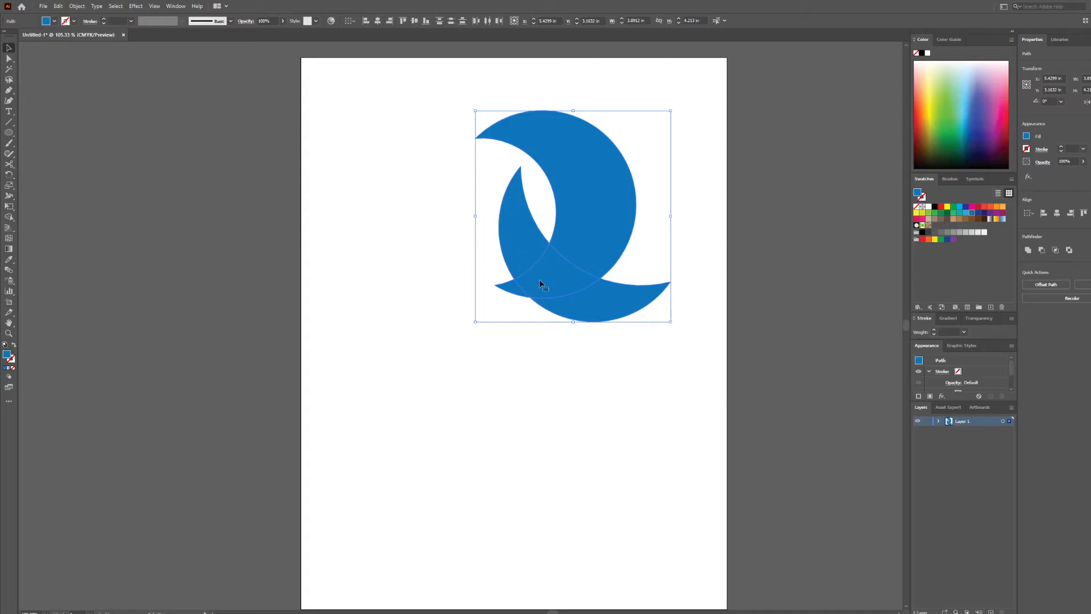
pyautogui.moveTo(540, 285); pyautogui.dragTo(492, 278)
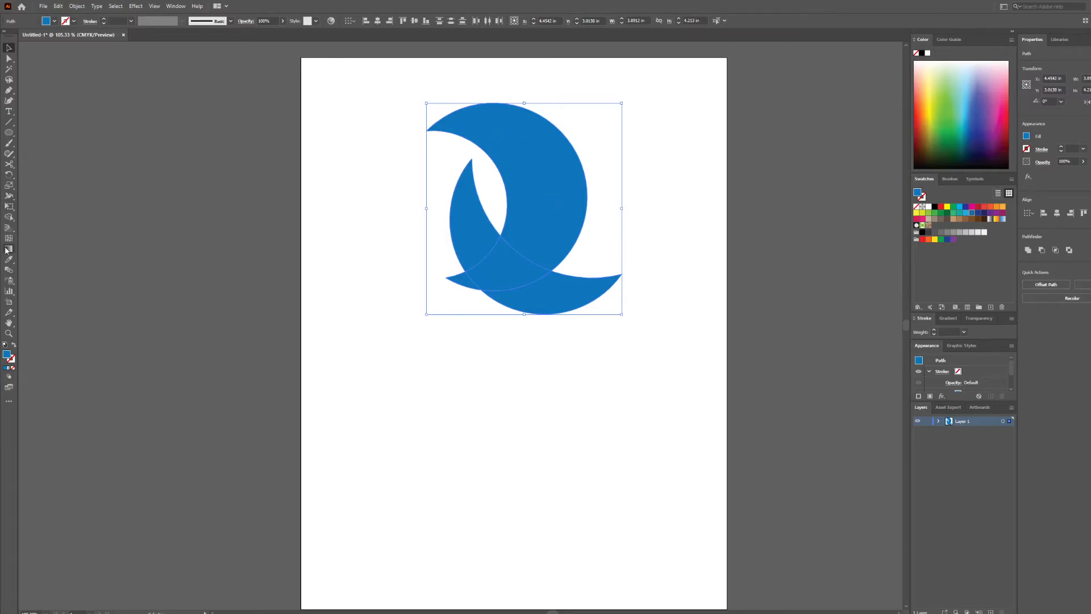
pyautogui.click(10, 217)
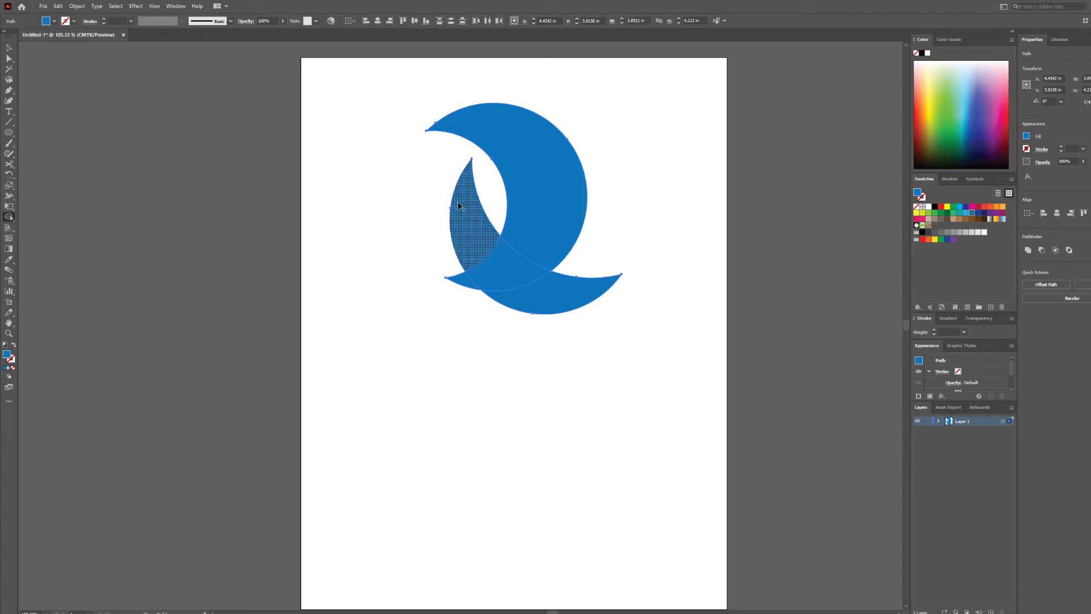
pyautogui.moveTo(469, 238); pyautogui.dragTo(504, 270)
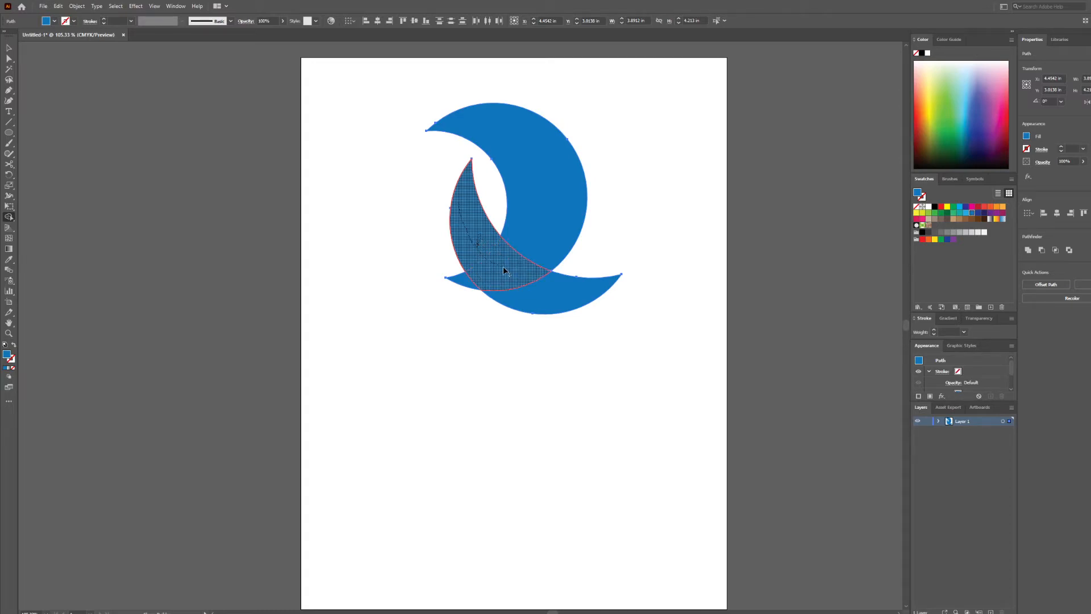
pyautogui.moveTo(504, 270)
pyautogui.mouseDown()
pyautogui.moveTo(537, 248)
pyautogui.moveTo(549, 200)
pyautogui.mouseUp()
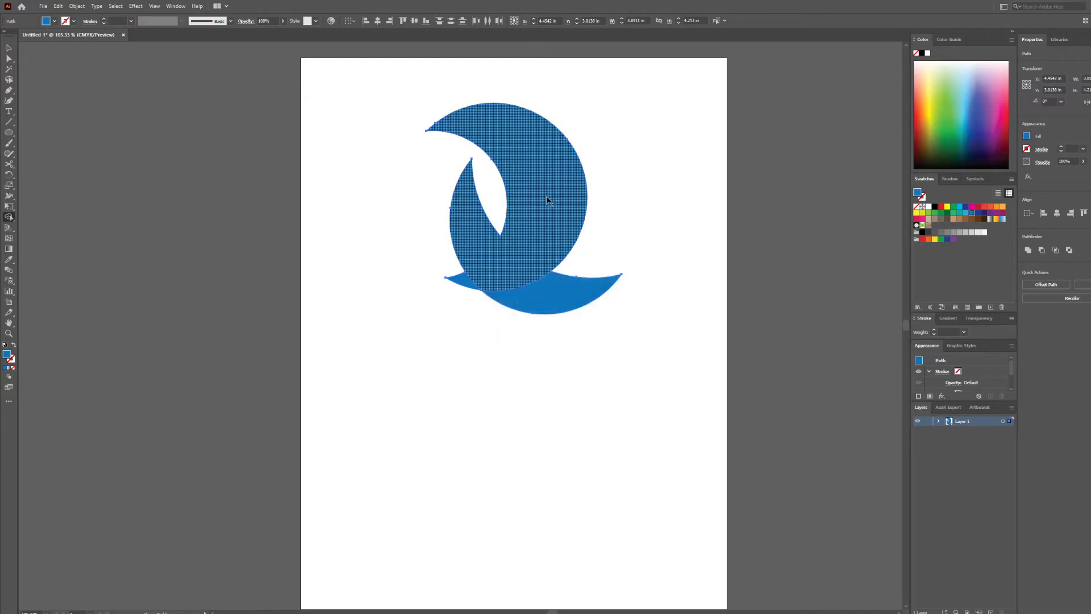
# - Delete the two leftover crescent tips beneath the merged shape
pyautogui.press('v')
pyautogui.click(541, 351)
pyautogui.click(561, 292)
pyautogui.press('Delete')
pyautogui.click(457, 279)
pyautogui.press('Delete')
# - Rotate the merged shape counterclockwise by about 90 degrees so its opening faces down
pyautogui.click(505, 272)
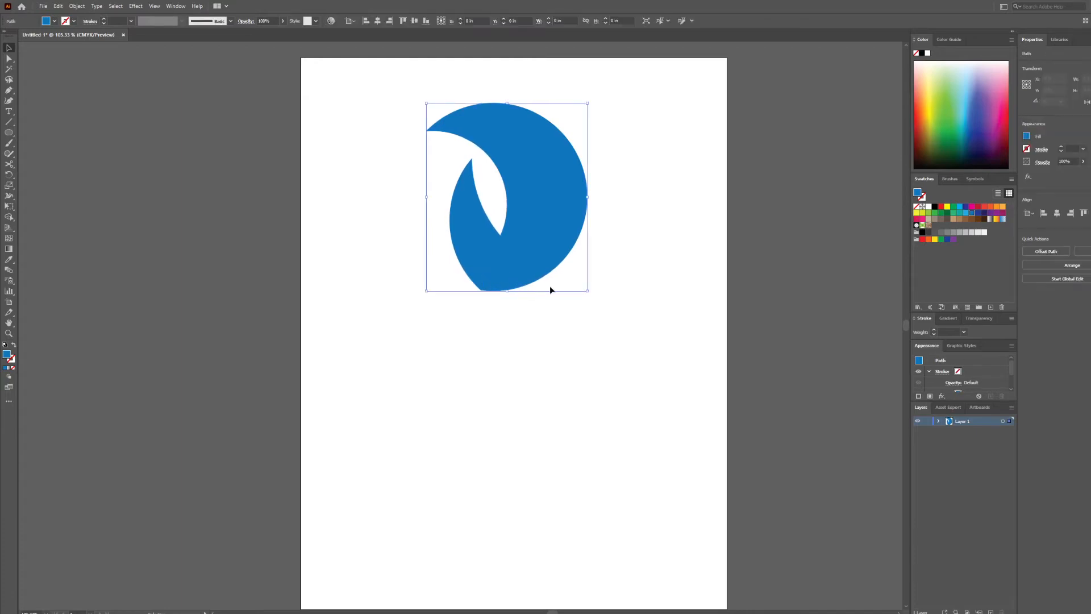
pyautogui.moveTo(588, 298); pyautogui.dragTo(580, 216)
pyautogui.click(608, 392)
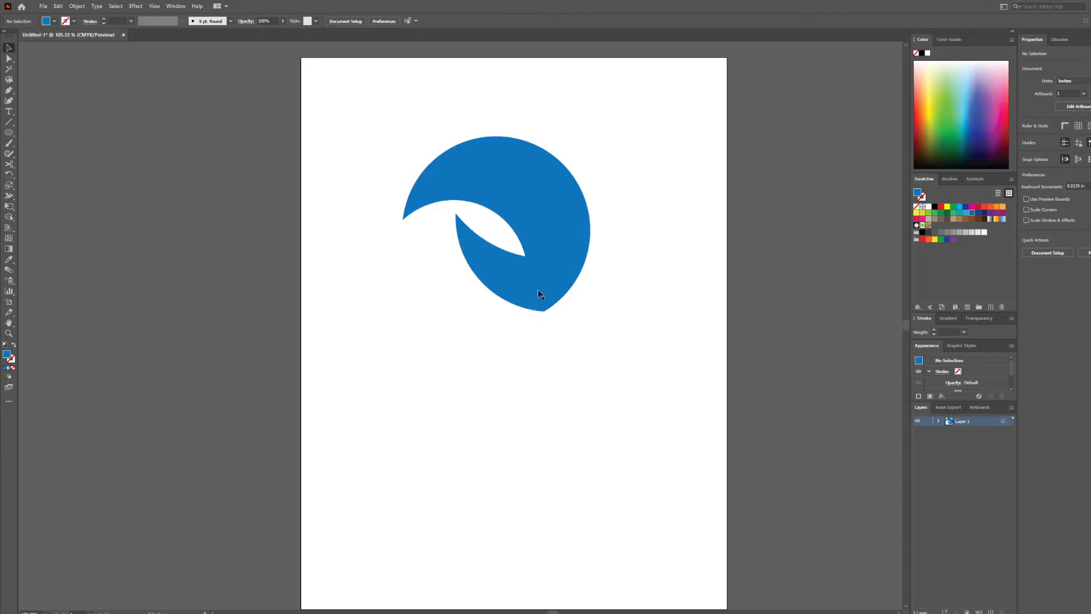
pyautogui.click(539, 307)
pyautogui.click(498, 352)
pyautogui.click(521, 294)
pyautogui.moveTo(497, 348); pyautogui.dragTo(619, 326)
pyautogui.click(633, 332)
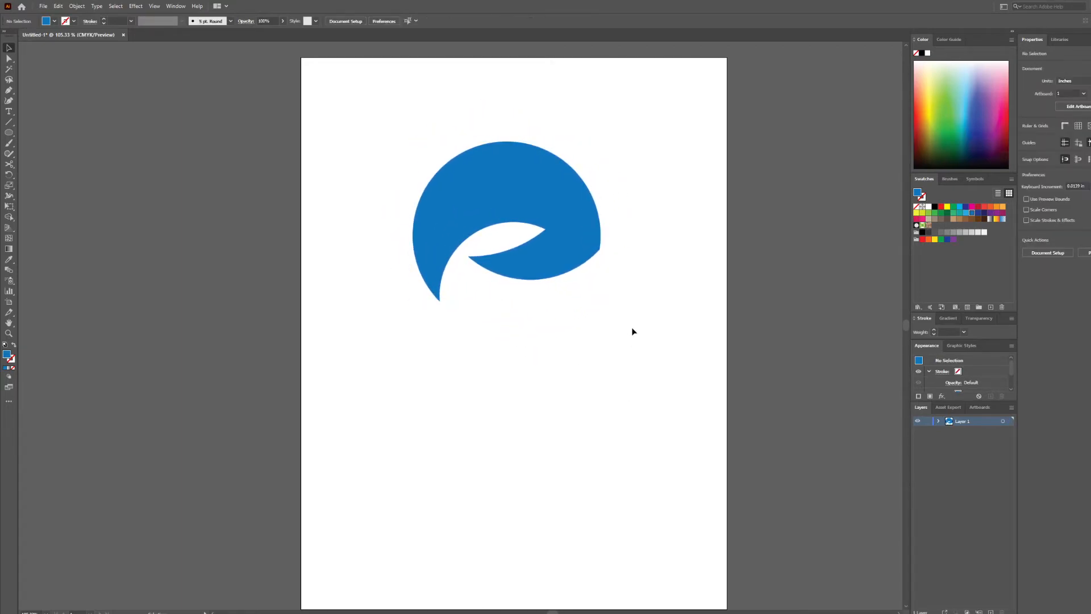
# - Delete the merged shape and draw a blue circle about 4.77 in across, centred horizontally on the artboard
pyautogui.click(596, 245)
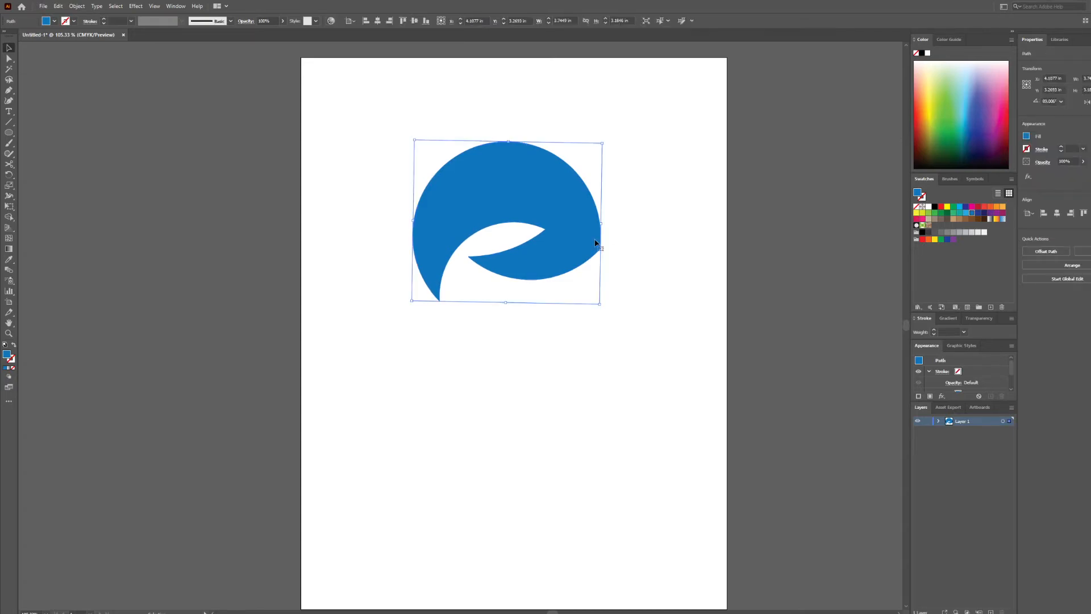
pyautogui.press('Delete')
pyautogui.click(8, 133)
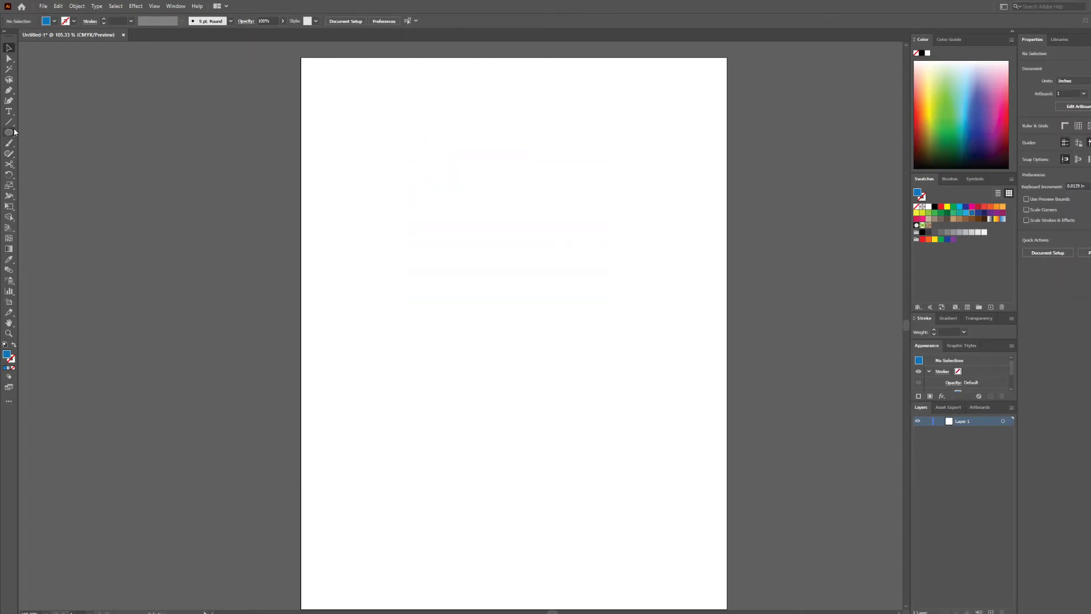
pyautogui.moveTo(365, 182); pyautogui.dragTo(604, 422)
pyautogui.press('v')
pyautogui.moveTo(511, 343)
pyautogui.mouseDown()
pyautogui.moveTo(550, 326)
pyautogui.moveTo(531, 340)
pyautogui.mouseUp()
# - Draw a blue square inside the large circle, near its centre
pyautogui.click(8, 132)
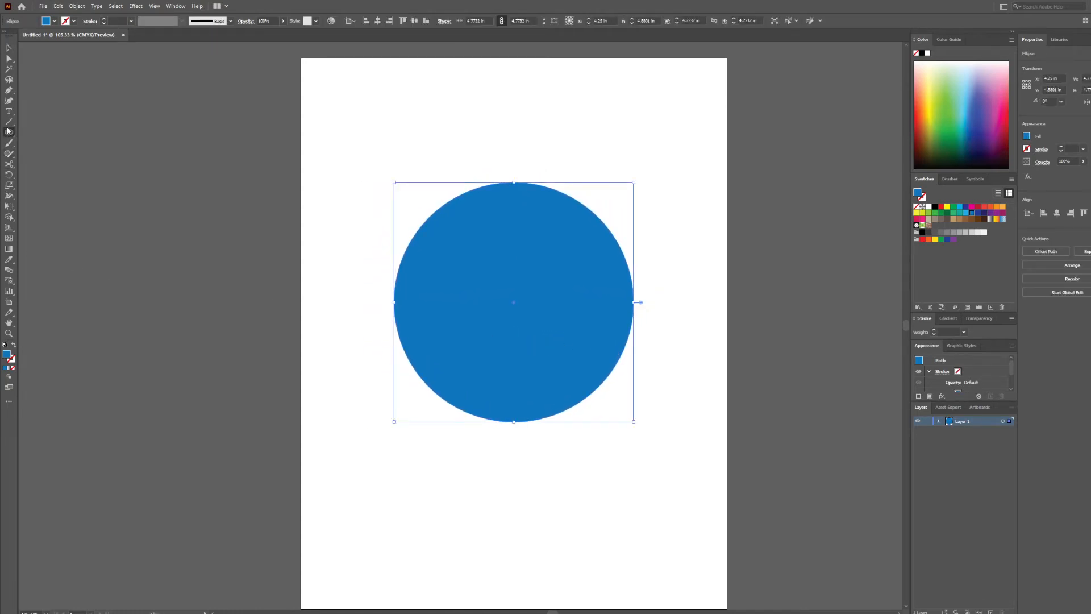
pyautogui.click(56, 133)
pyautogui.moveTo(452, 239); pyautogui.dragTo(583, 369)
pyautogui.press('v')
# - Select the circle and square, separate the square area with the Shape Builder tool, and move the piece below the circle
pyautogui.moveTo(377, 219); pyautogui.dragTo(711, 439)
pyautogui.click(10, 216)
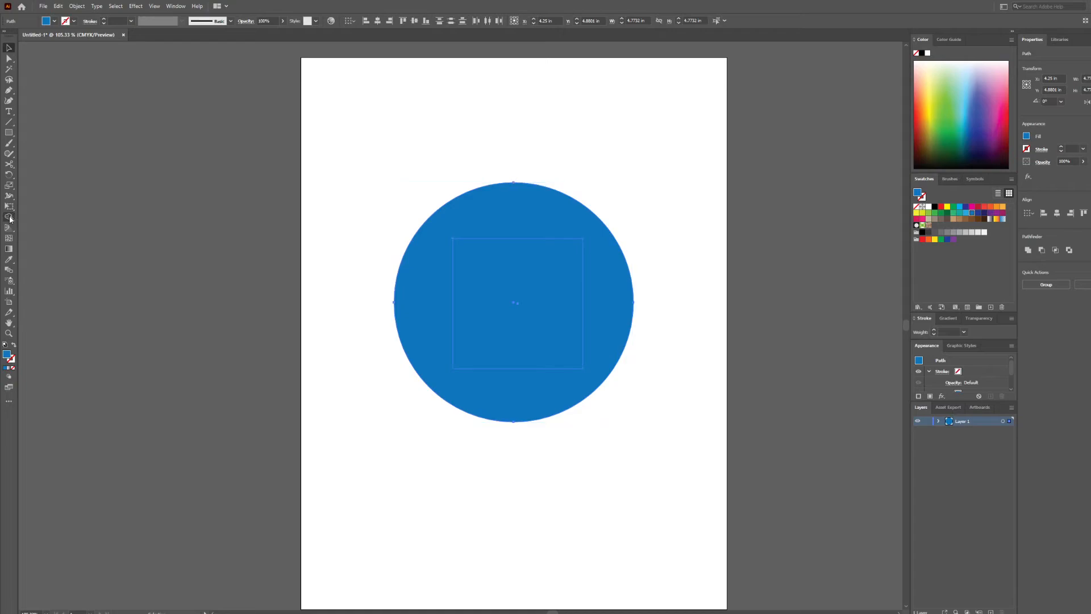
pyautogui.click(517, 311)
pyautogui.press('v')
pyautogui.moveTo(528, 322); pyautogui.dragTo(443, 514)
# - Clear all shapes from the artboard and draw a blue rectangle about 6.24 by 2.67 in
pyautogui.moveTo(593, 534); pyautogui.dragTo(331, 210)
pyautogui.press('Delete')
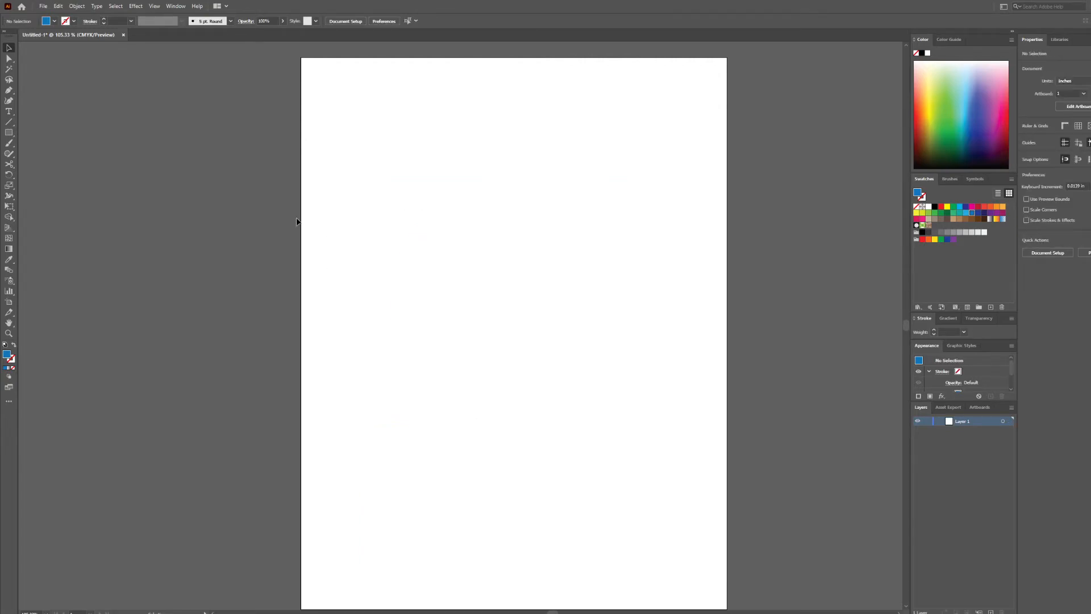
pyautogui.click(8, 133)
pyautogui.moveTo(353, 183); pyautogui.dragTo(666, 317)
pyautogui.press('v')
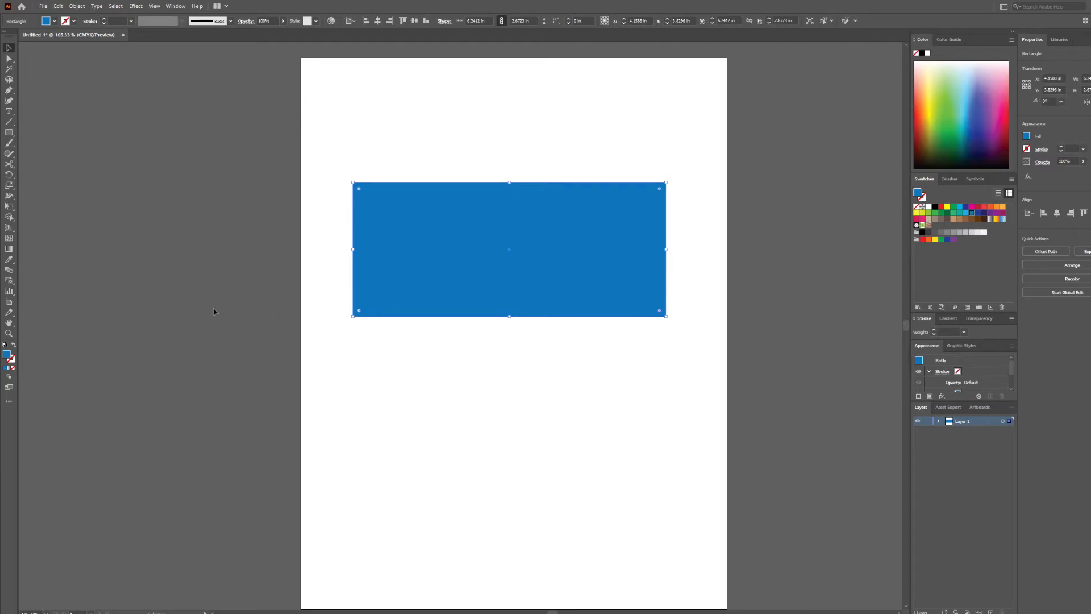
# - Apply the default white-to-black linear gradient to the rectangle and open the gradient settings
pyautogui.click(9, 249)
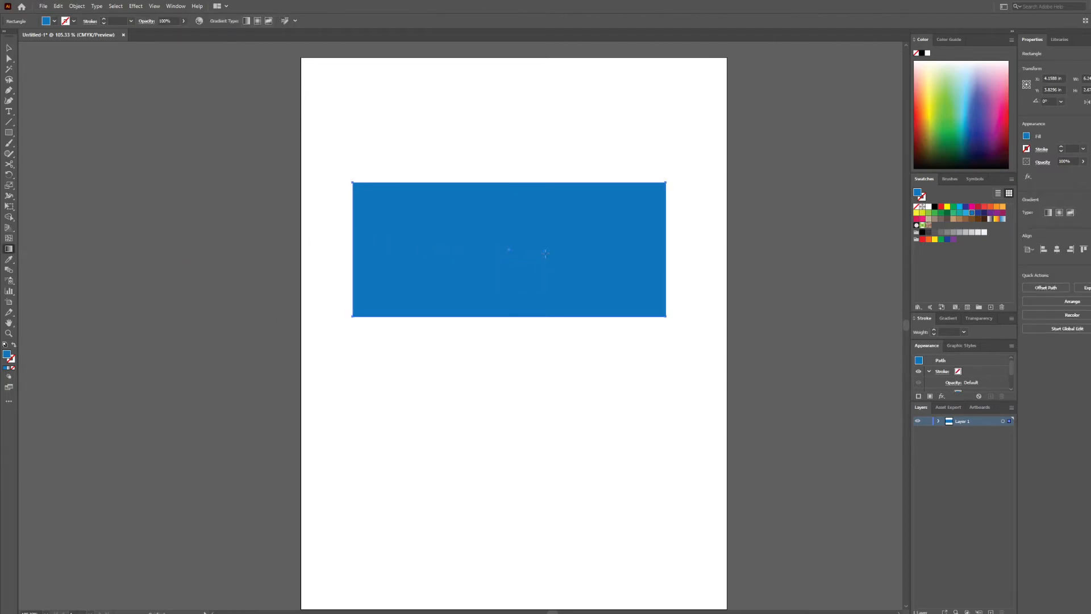
pyautogui.click(583, 247)
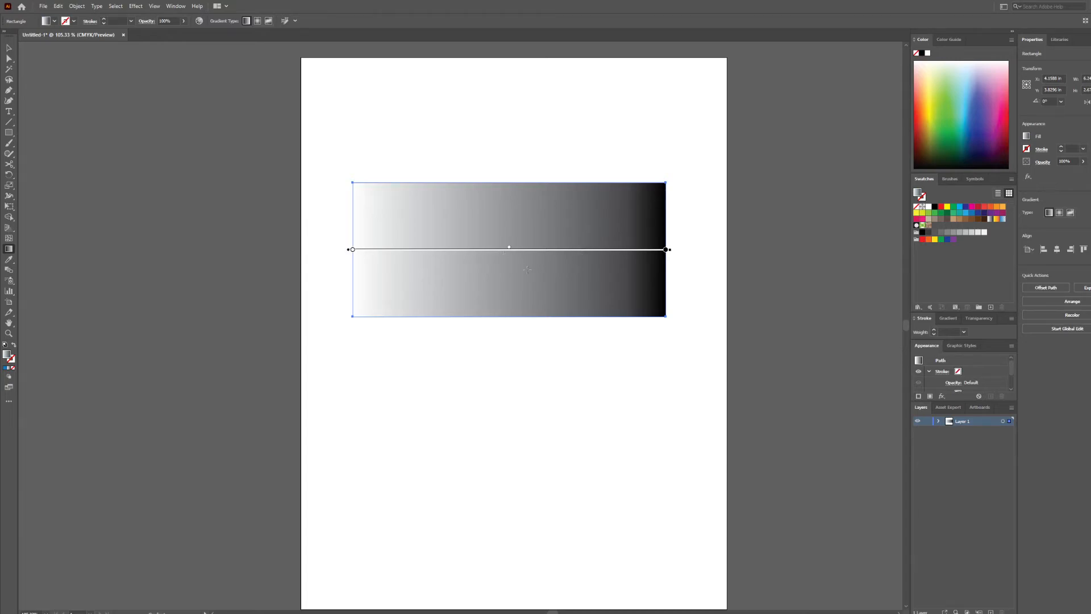
pyautogui.click(948, 318)
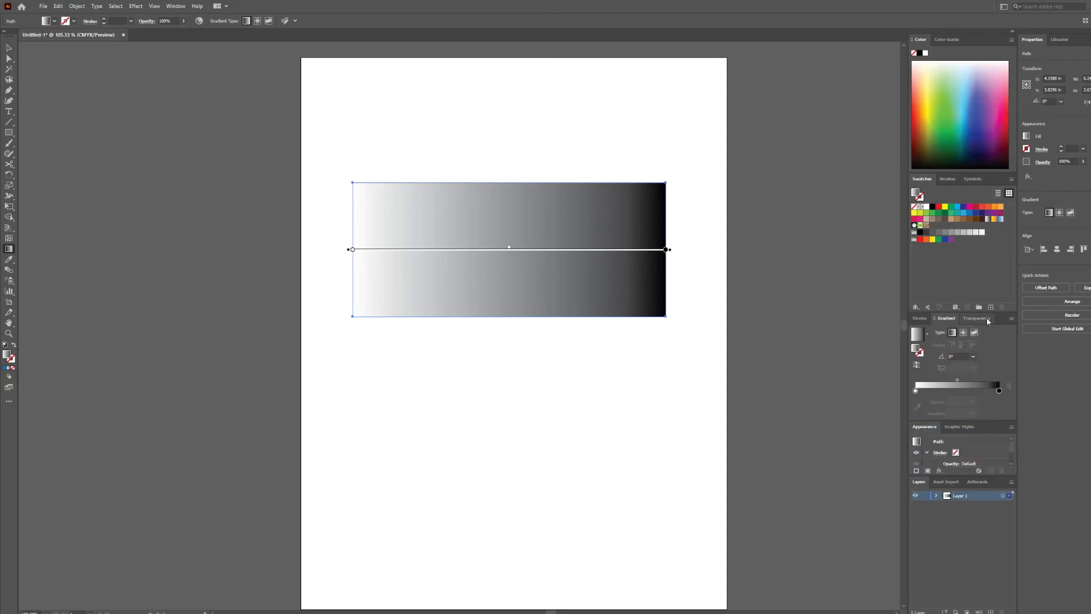
# - Set the gradient's white start stop to the deep red swatch (C=15 M=100 Y=90 K=10)
pyautogui.click(915, 391)
pyautogui.doubleClick(914, 391)
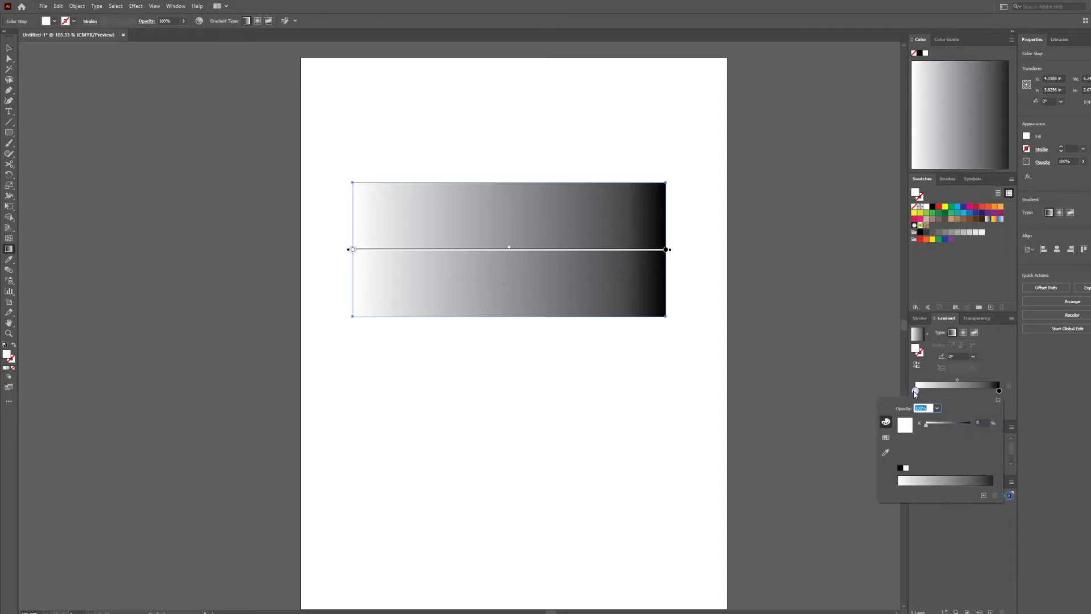
pyautogui.click(886, 438)
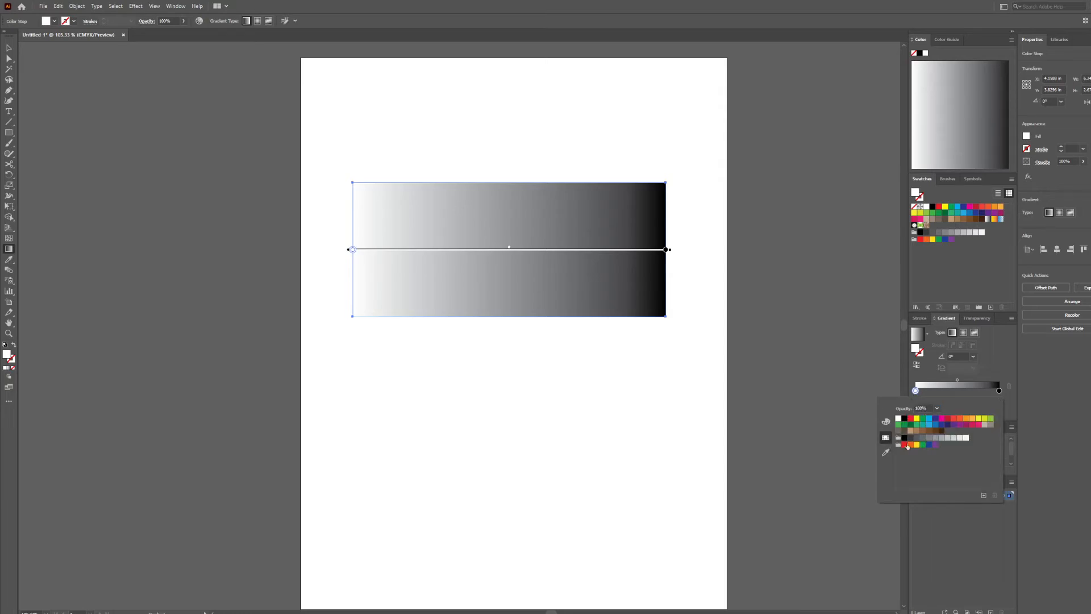
pyautogui.click(911, 432)
pyautogui.click(947, 418)
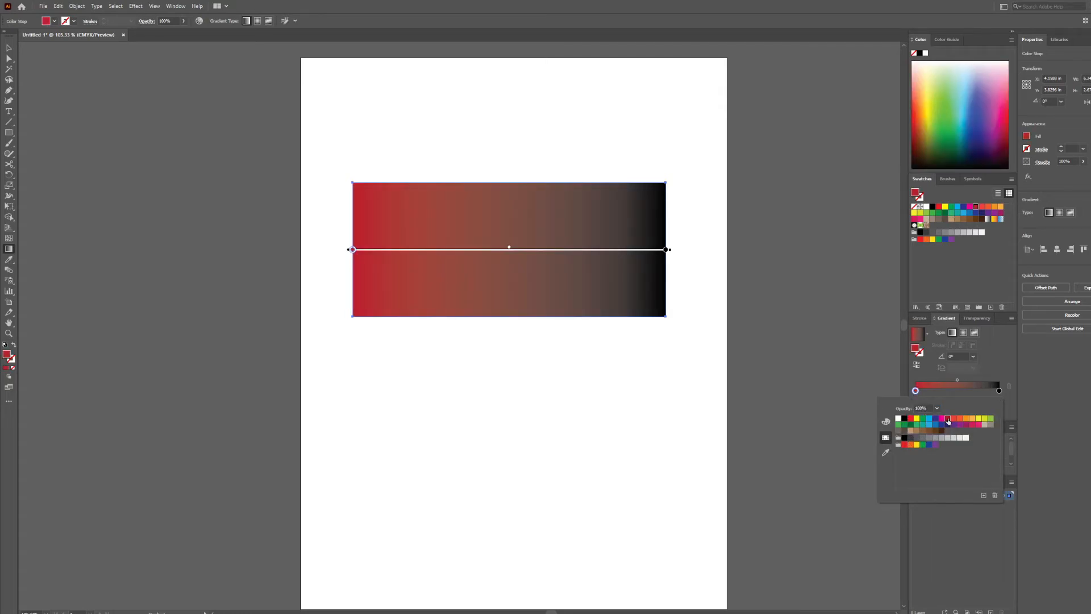
pyautogui.click(998, 393)
pyautogui.doubleClick(997, 392)
pyautogui.click(997, 392)
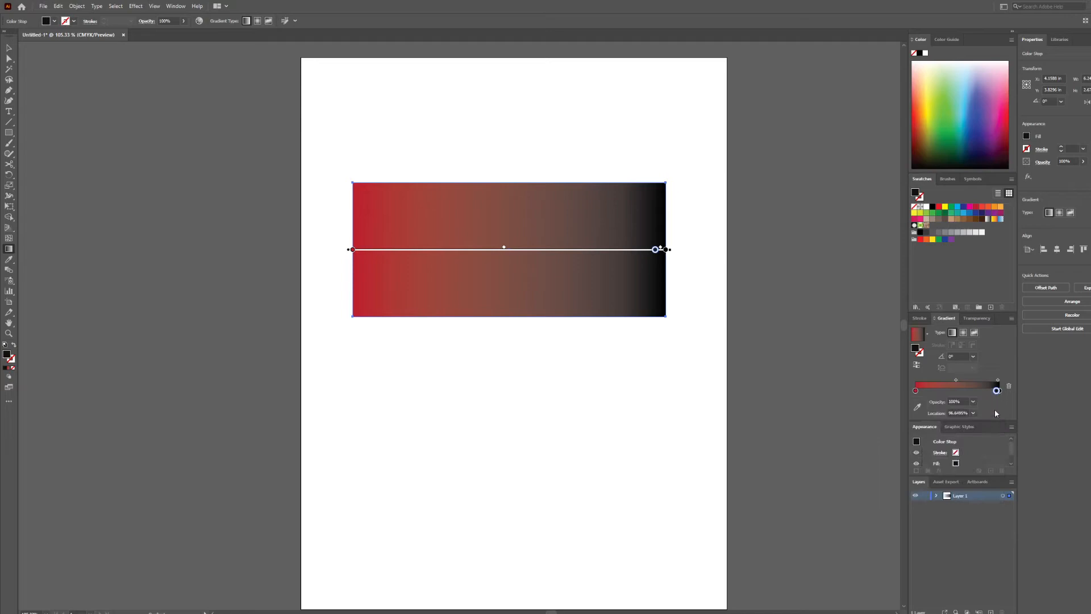
pyautogui.moveTo(997, 392); pyautogui.dragTo(999, 390)
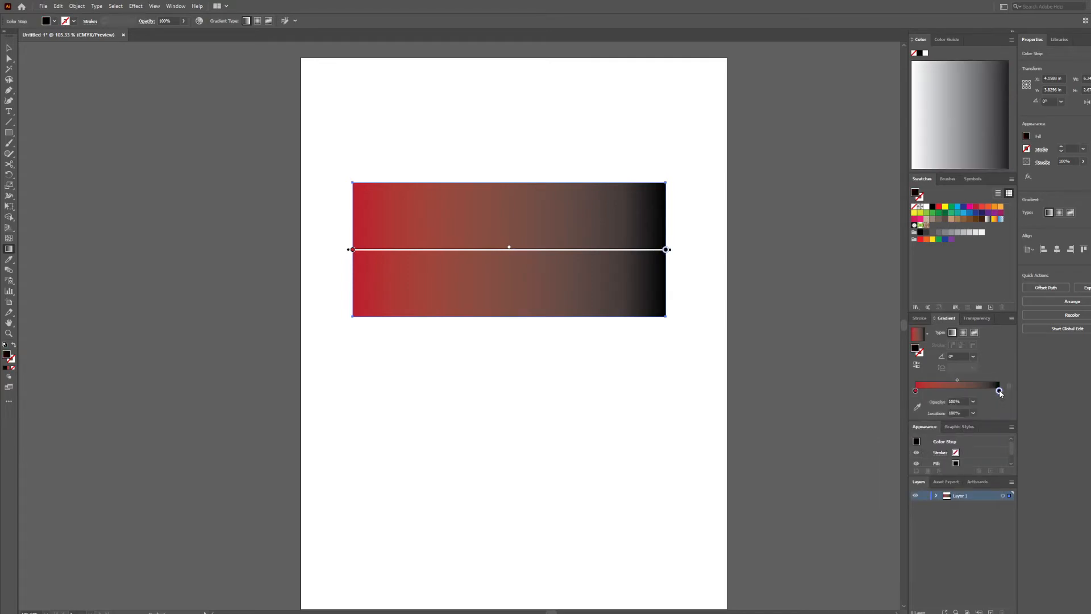
# - Set the gradient's black end stop to the same deep red and darken it by raising its black value
pyautogui.doubleClick(999, 391)
pyautogui.click(946, 419)
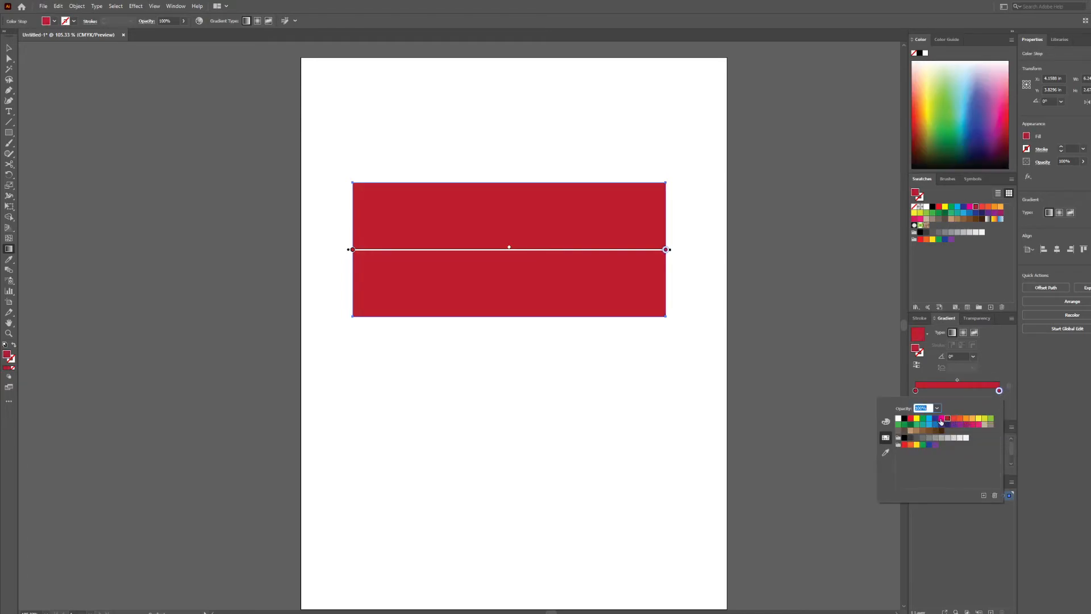
pyautogui.click(886, 422)
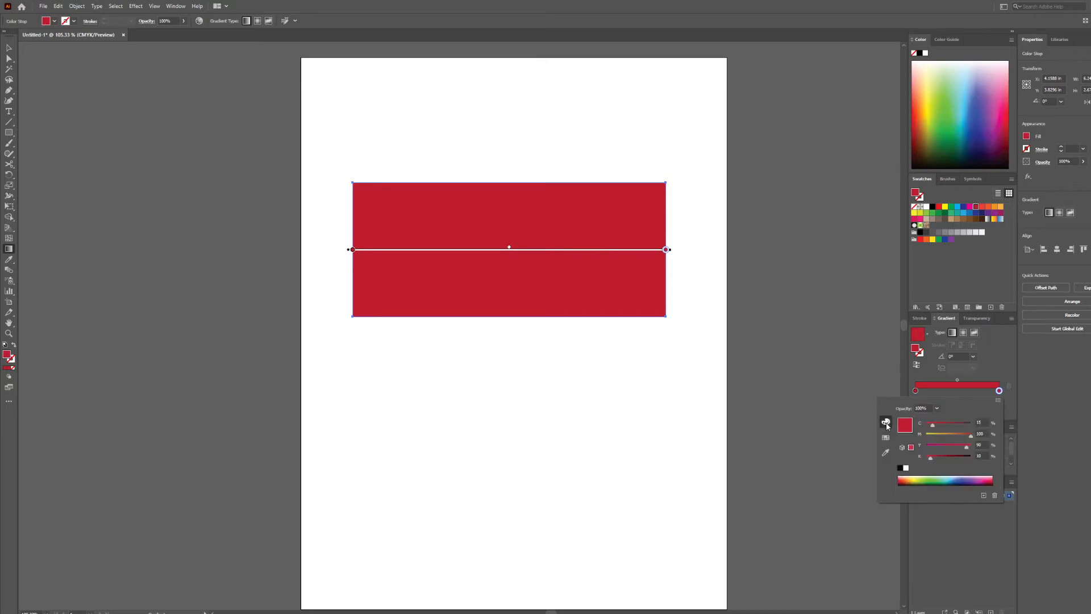
pyautogui.moveTo(931, 458); pyautogui.dragTo(958, 458)
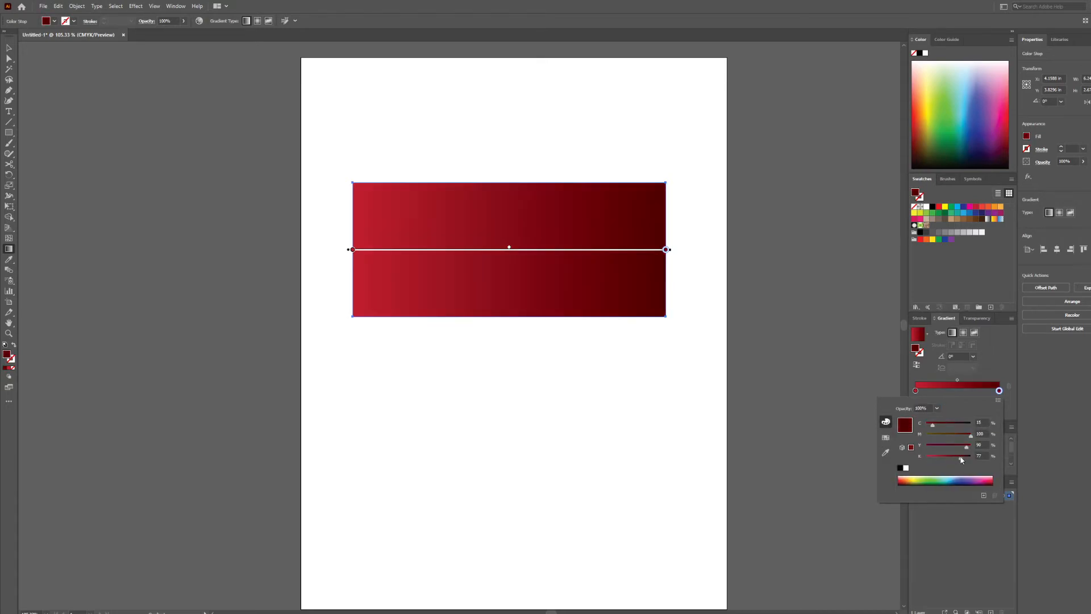
pyautogui.click(860, 437)
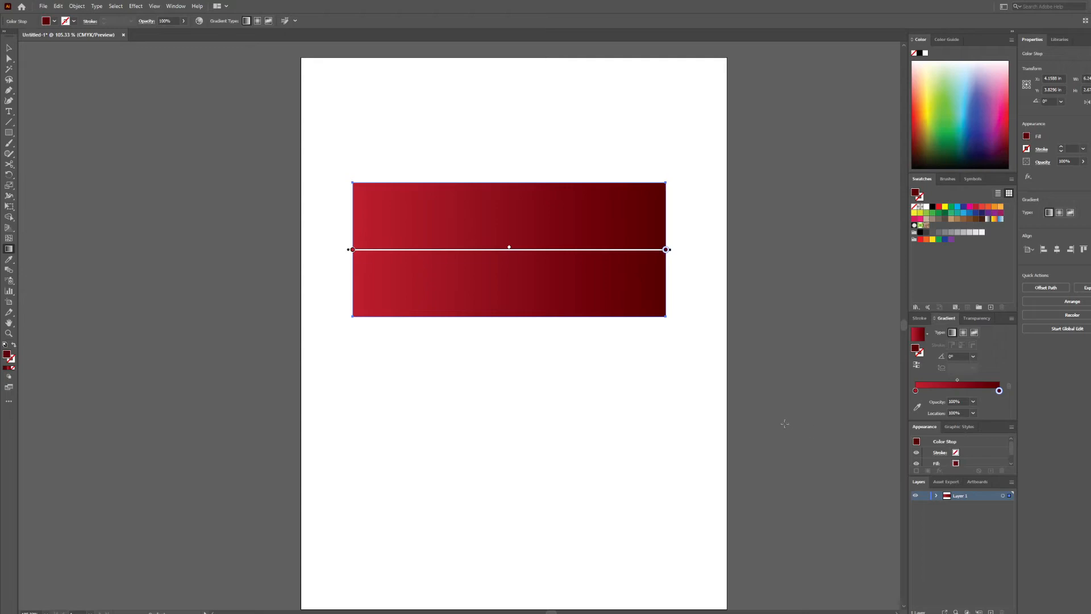
# - Move the gradient rectangle up toward the top of the artboard
pyautogui.press('v')
pyautogui.click(766, 413)
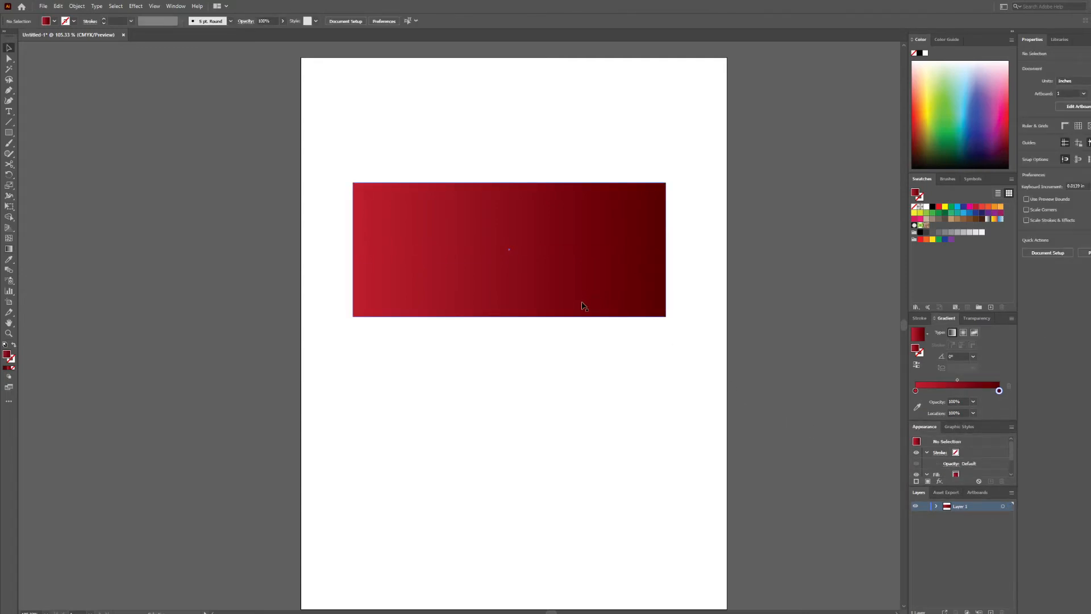
pyautogui.moveTo(562, 306); pyautogui.dragTo(564, 256)
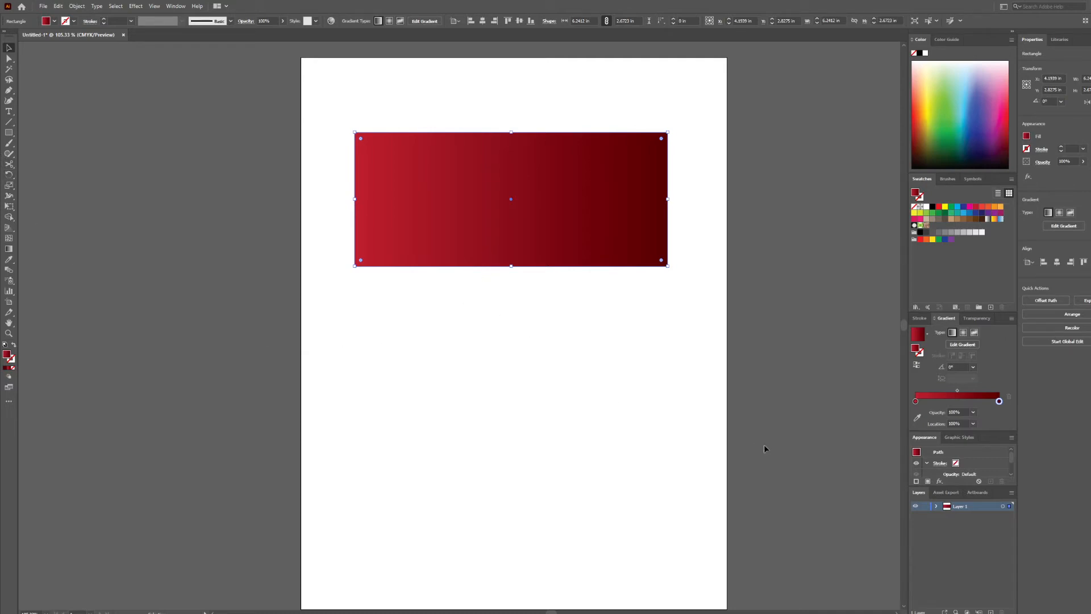
# - Add a colour stop at the middle of the rectangle's gradient and recolour it orange by lowering its black and magenta values
pyautogui.click(958, 403)
pyautogui.doubleClick(958, 402)
pyautogui.moveTo(946, 469); pyautogui.dragTo(957, 446)
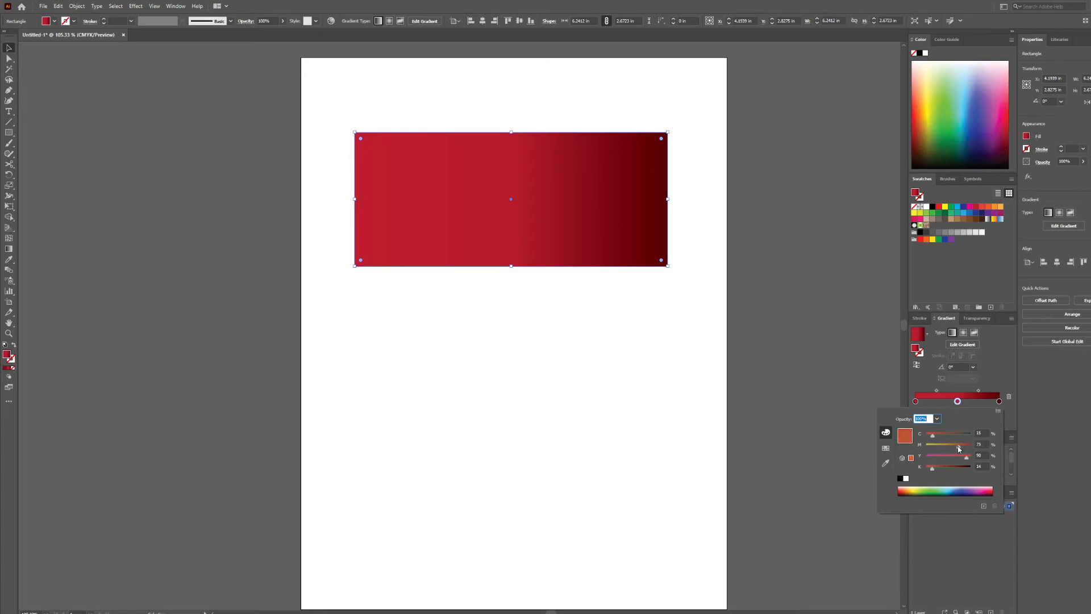
pyautogui.click(853, 410)
pyautogui.click(819, 403)
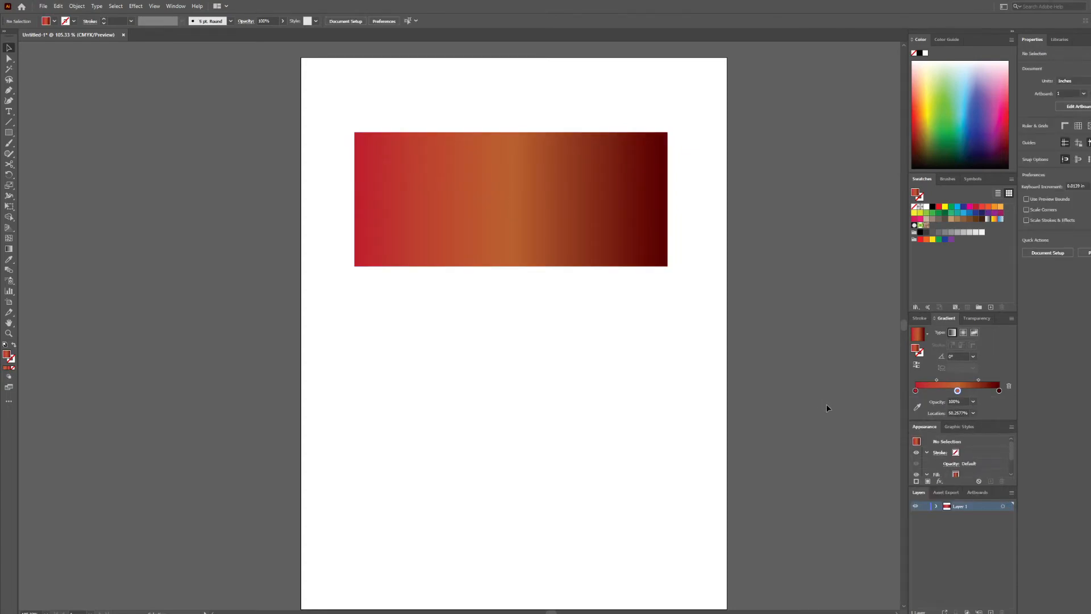
# - Move the gradient rectangle up to the horizontal centre of the artboard and delete it
pyautogui.moveTo(551, 243); pyautogui.dragTo(554, 219)
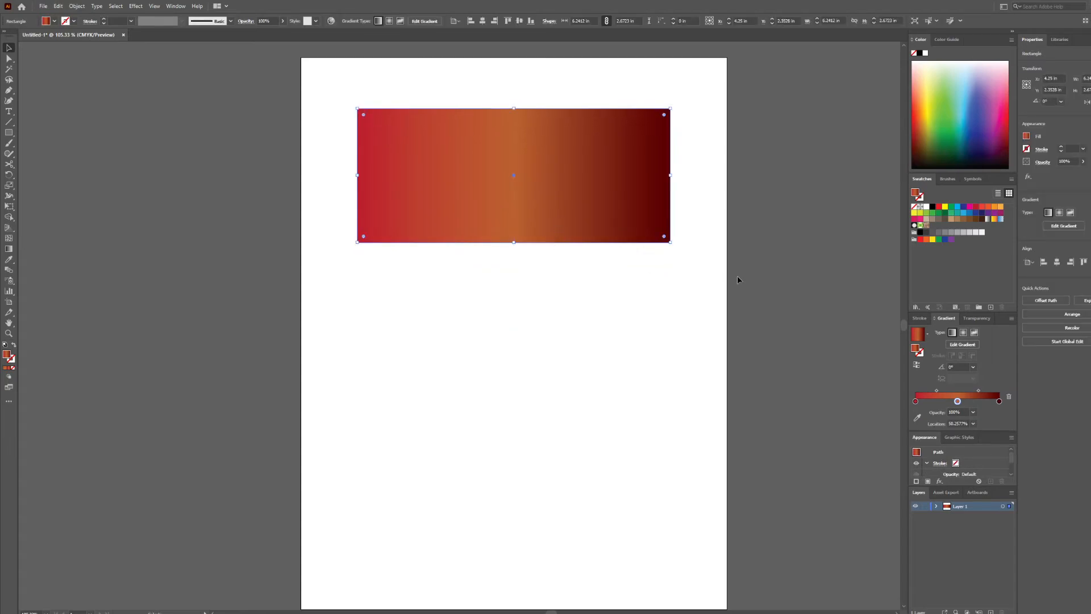
pyautogui.press('Delete')
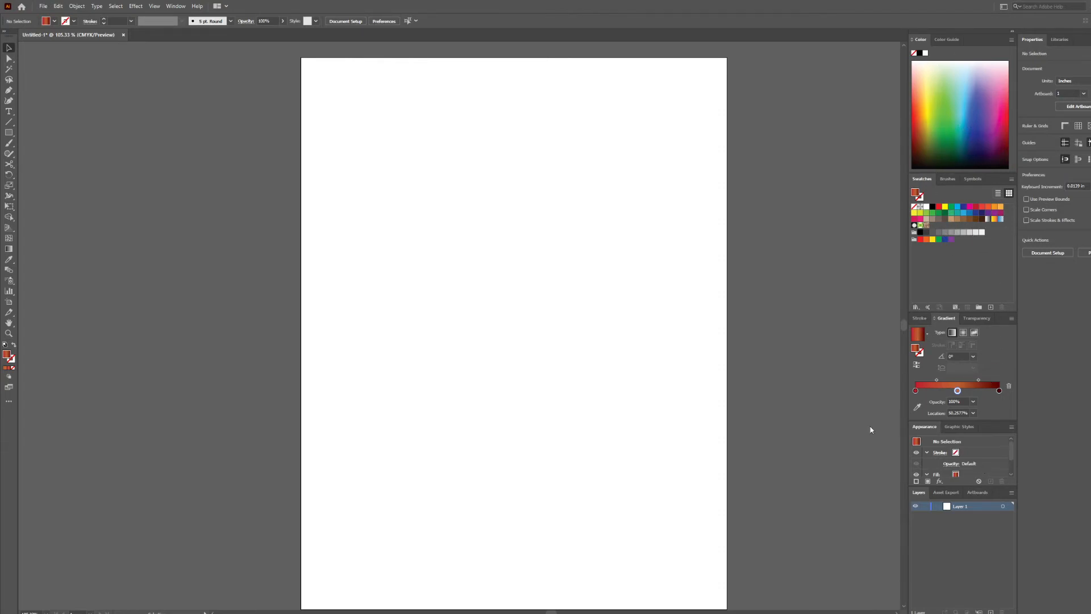
# - Show the Align and Pathfinder panels and dock their group above the Color panel with Align in front
pyautogui.click(175, 7)
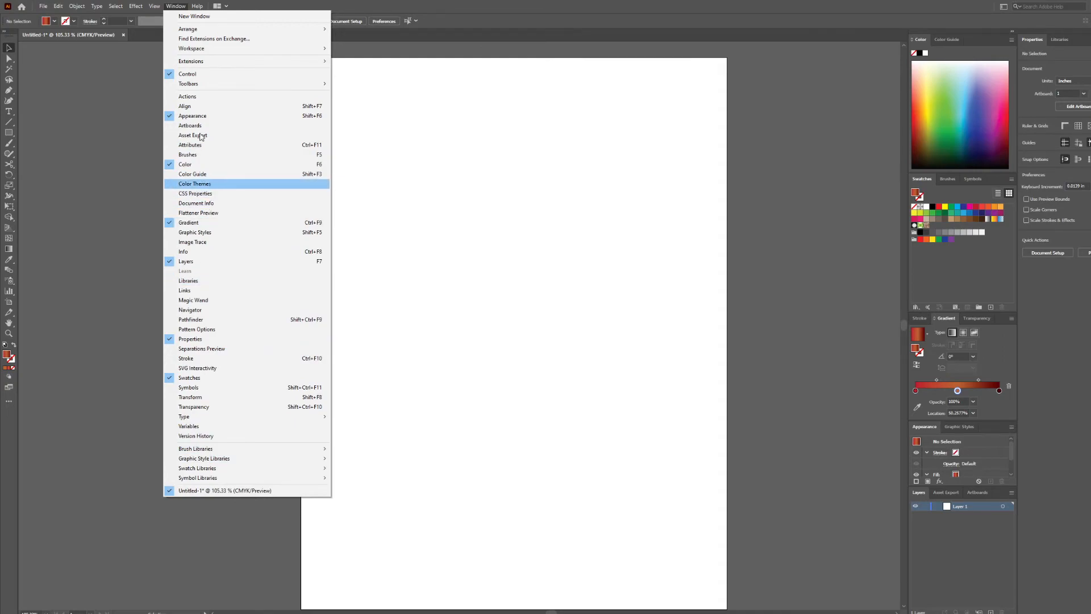
pyautogui.click(206, 106)
pyautogui.moveTo(334, 54); pyautogui.dragTo(789, 95)
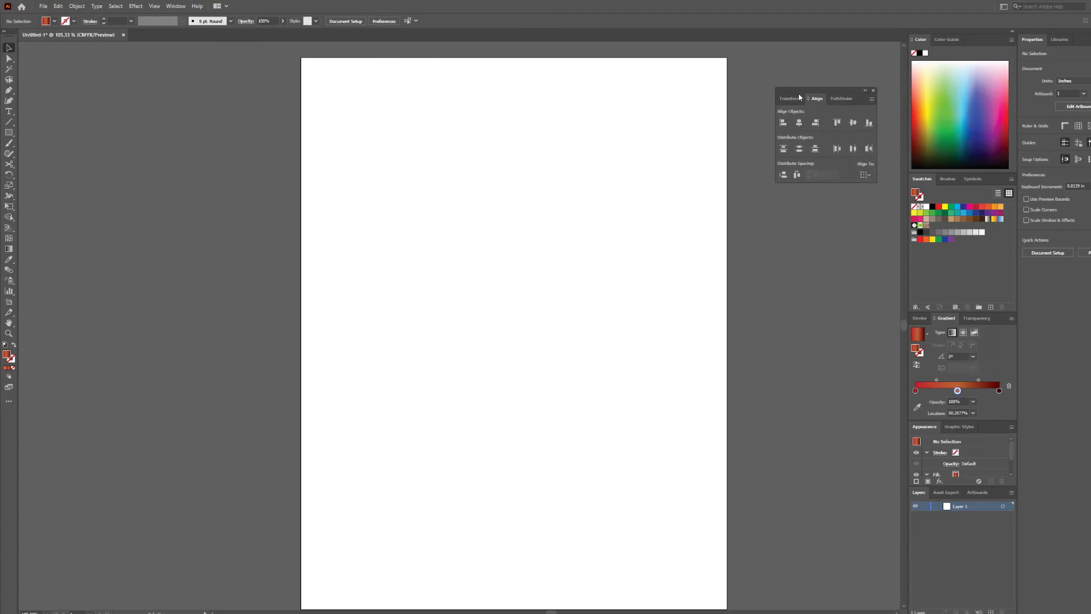
pyautogui.click(850, 102)
pyautogui.moveTo(821, 88); pyautogui.dragTo(958, 38)
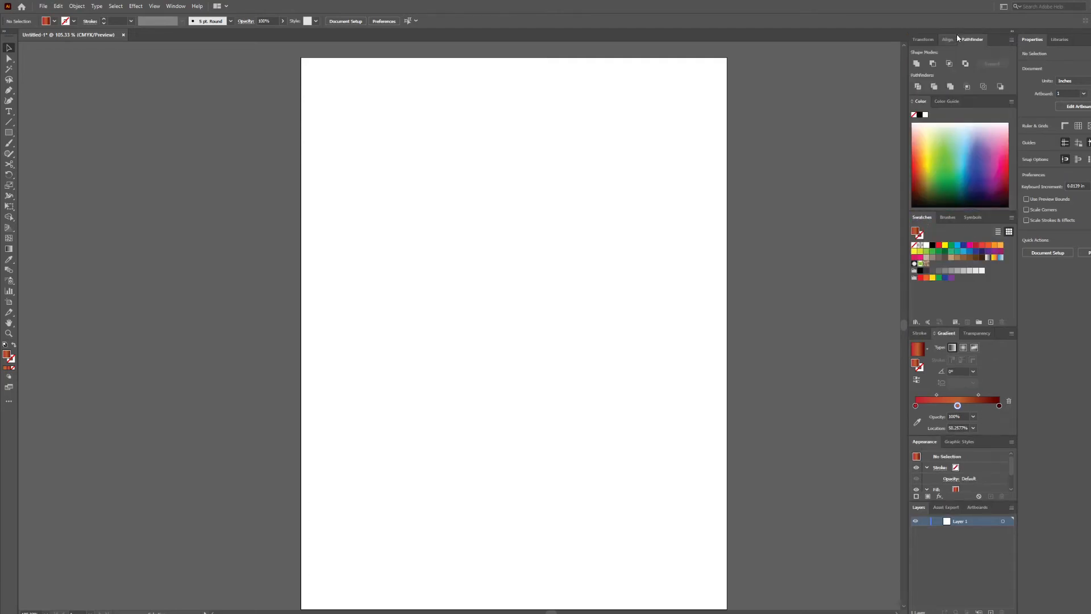
pyautogui.click(947, 41)
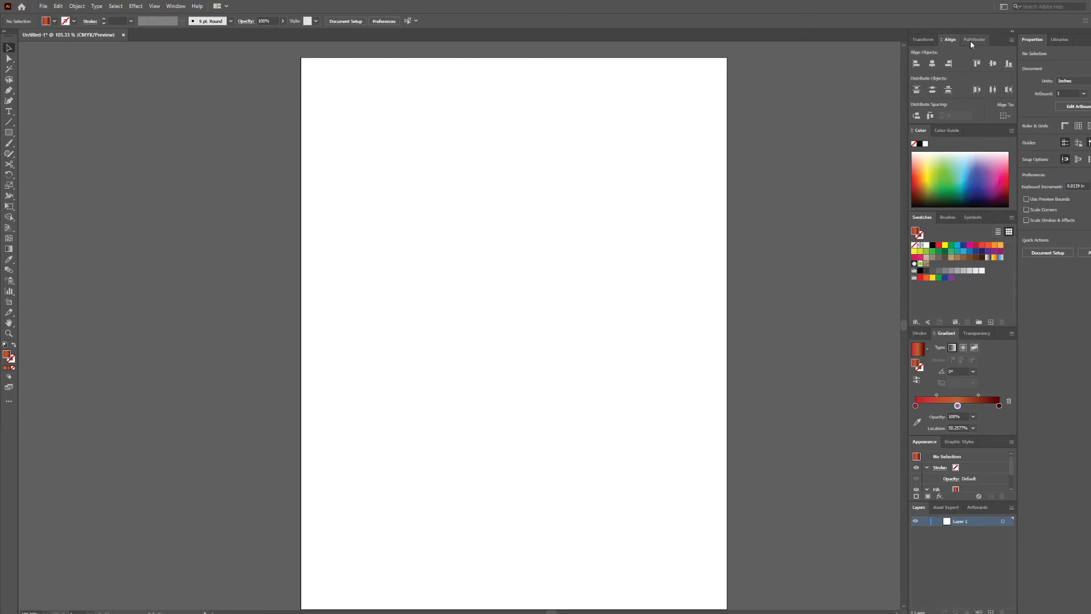
pyautogui.click(176, 6)
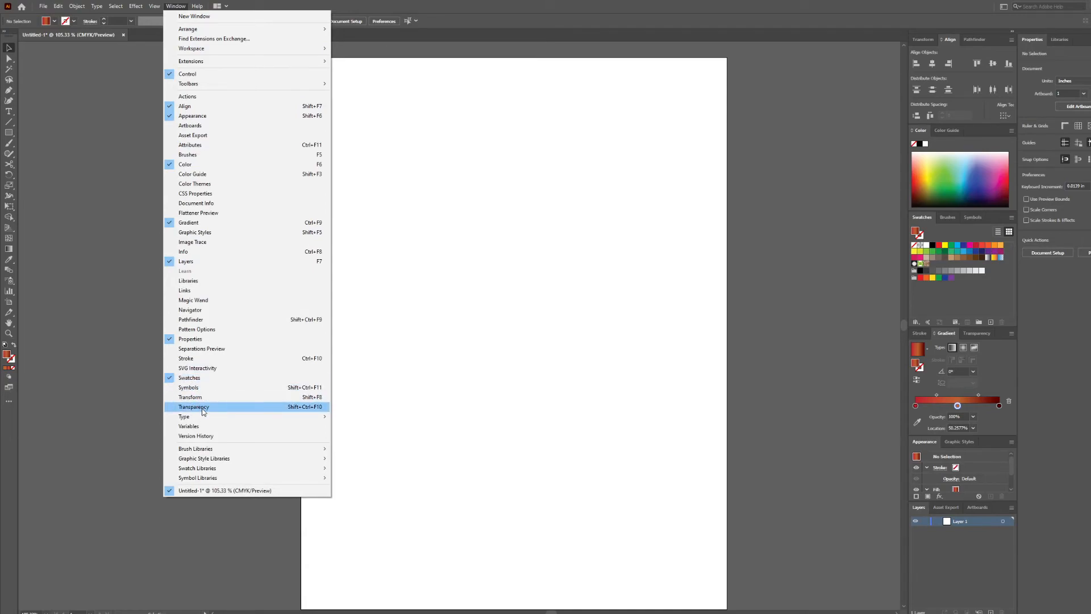
pyautogui.moveTo(199, 420)
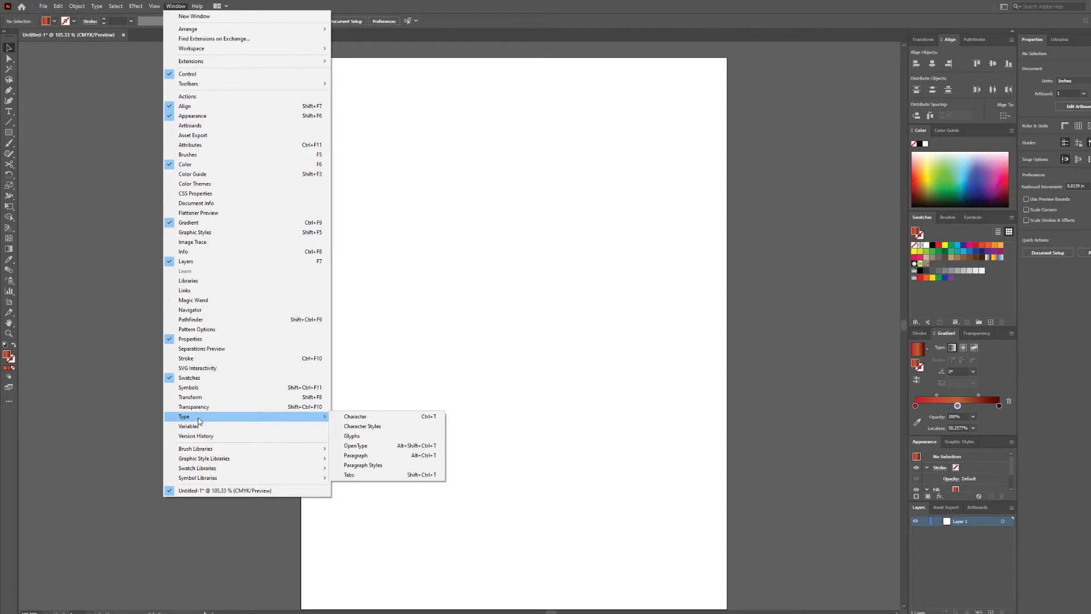
pyautogui.click(438, 370)
# - Load the PANTONE+ CMYK Coated colour book, enlarge it beside the artboard and look through its swatches
pyautogui.click(176, 5)
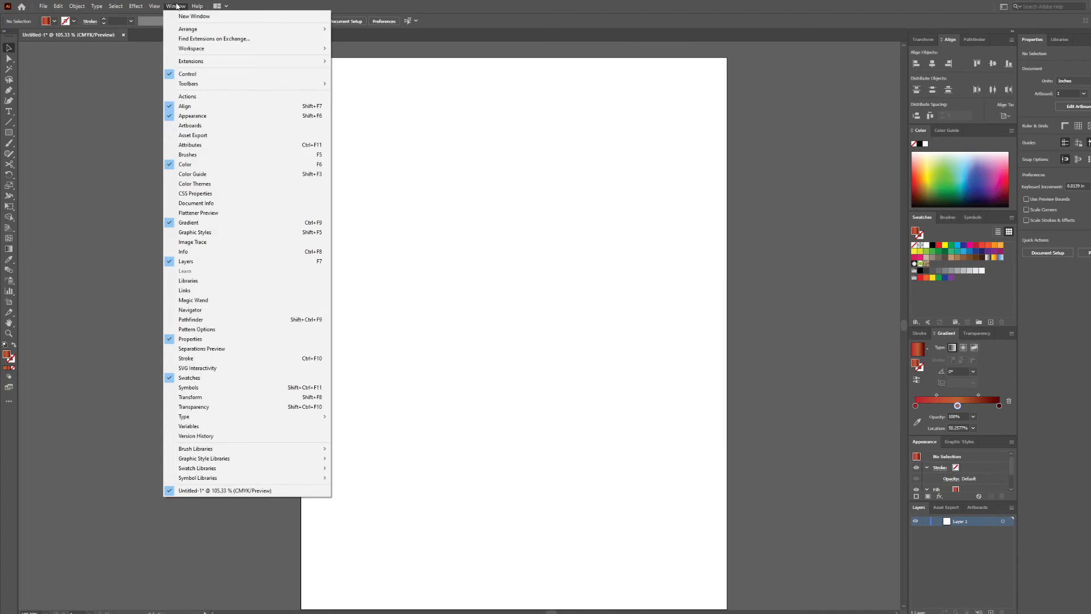
pyautogui.moveTo(202, 469)
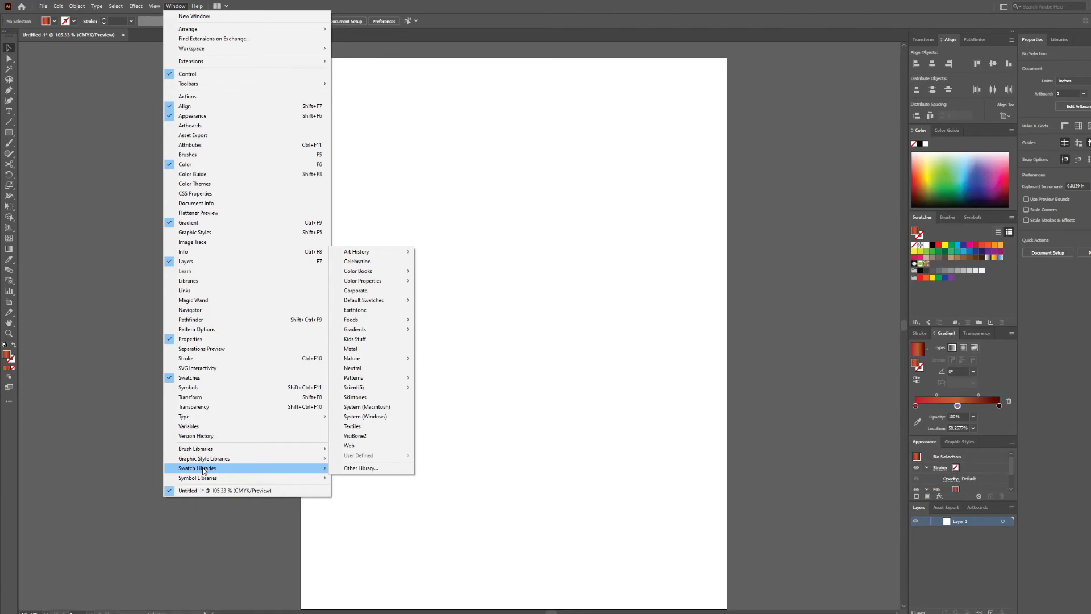
pyautogui.moveTo(372, 272)
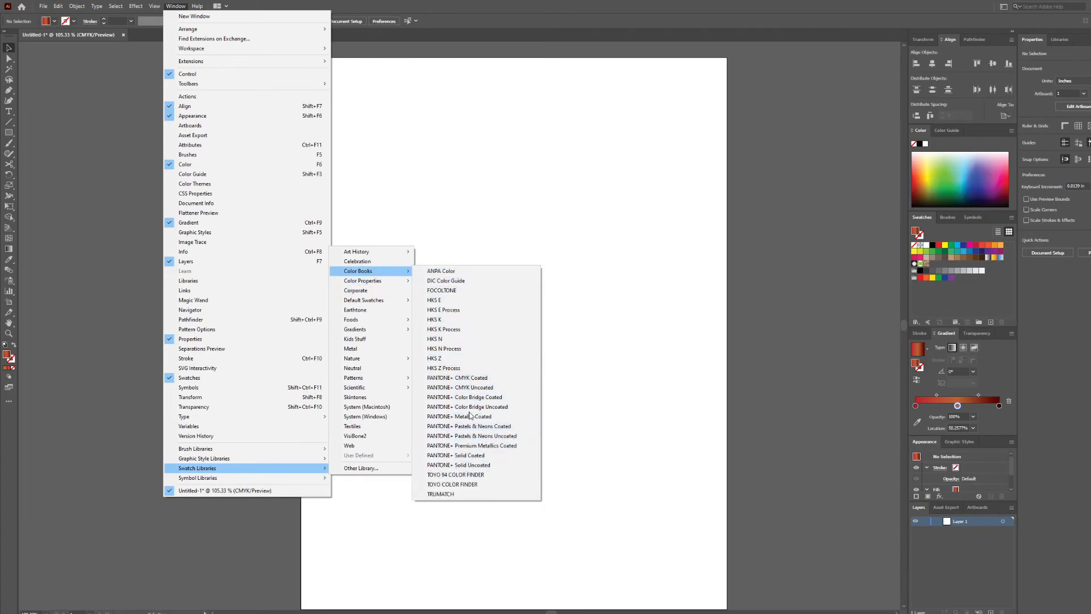
pyautogui.click(476, 379)
pyautogui.moveTo(546, 296); pyautogui.dragTo(201, 81)
pyautogui.moveTo(268, 137); pyautogui.dragTo(271, 564)
pyautogui.moveTo(264, 206); pyautogui.dragTo(279, 136)
pyautogui.moveTo(216, 81); pyautogui.dragTo(240, 67)
# - View the PANTONE+ Pastels & Neons Coated colour book beside the CMYK Coated one and close both
pyautogui.click(175, 6)
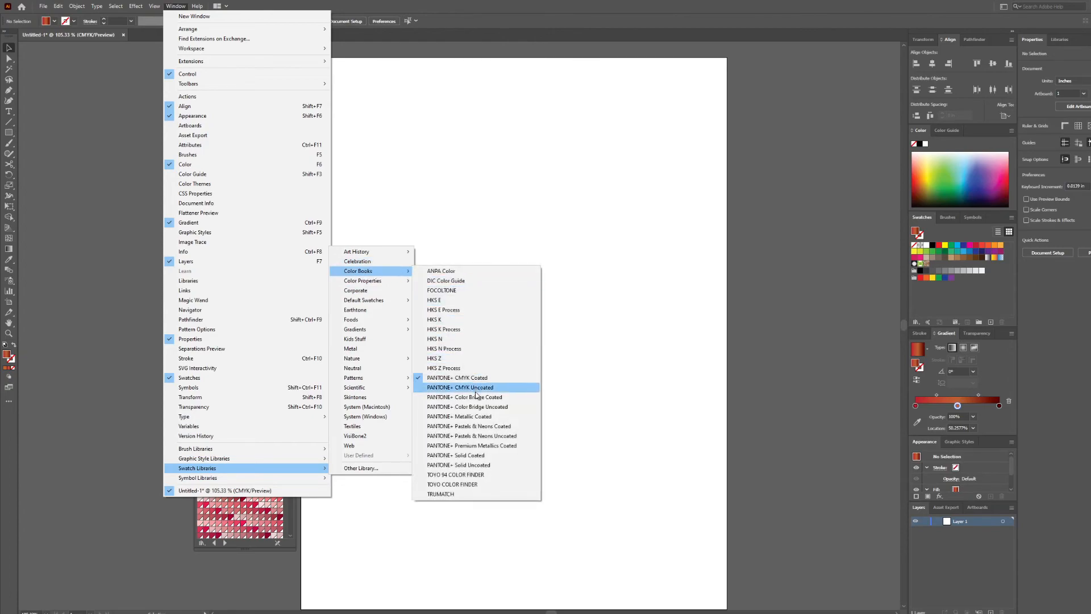
pyautogui.click(484, 426)
pyautogui.moveTo(245, 67); pyautogui.dragTo(149, 68)
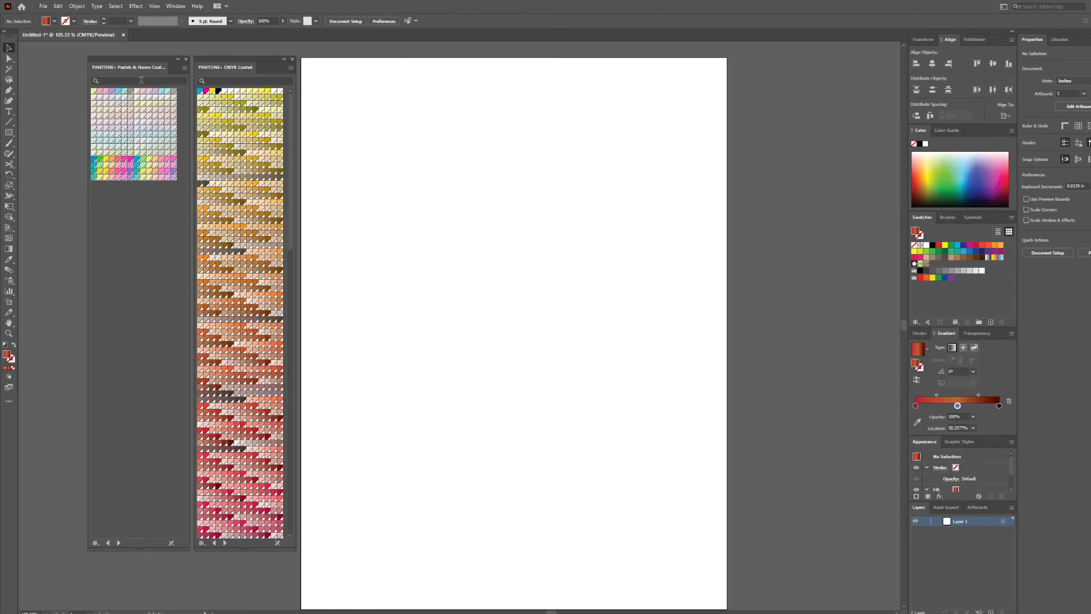
pyautogui.click(293, 59)
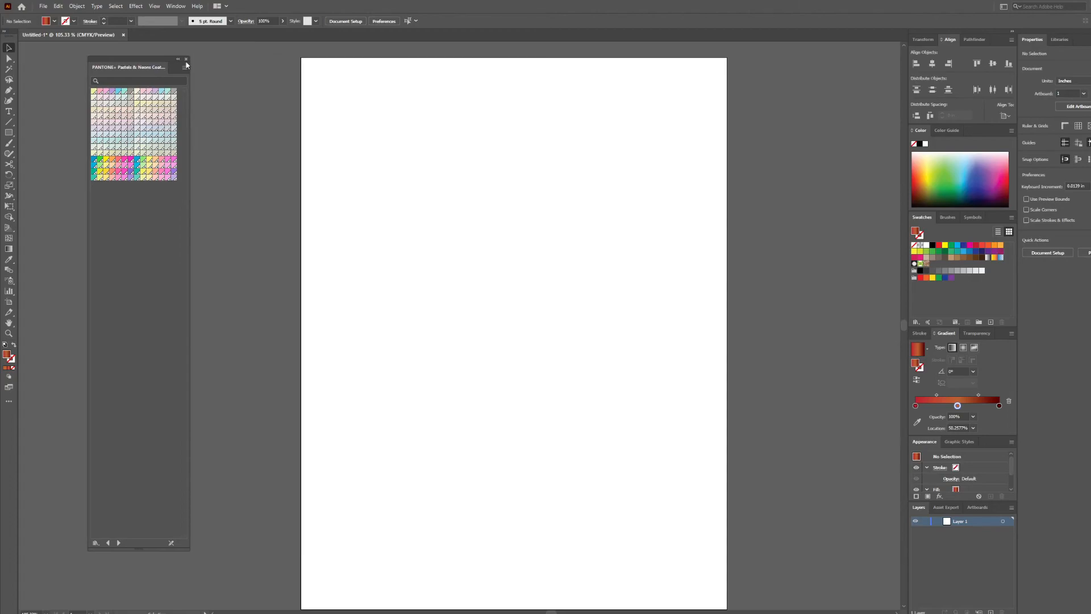
pyautogui.click(186, 59)
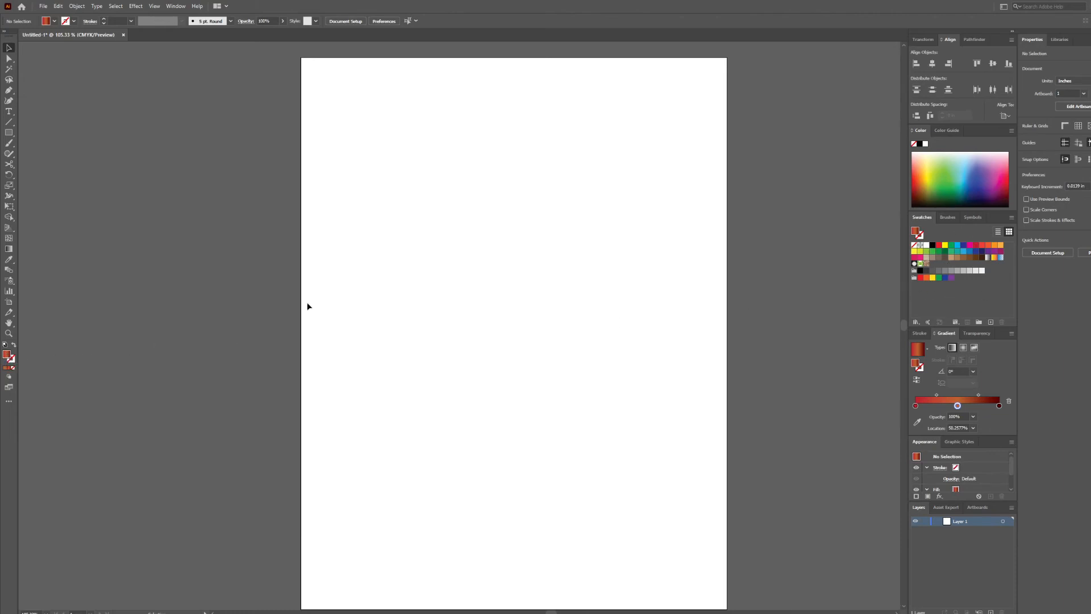
# - Set the fill to a solid bright orange-red with the Color Picker
pyautogui.doubleClick(919, 234)
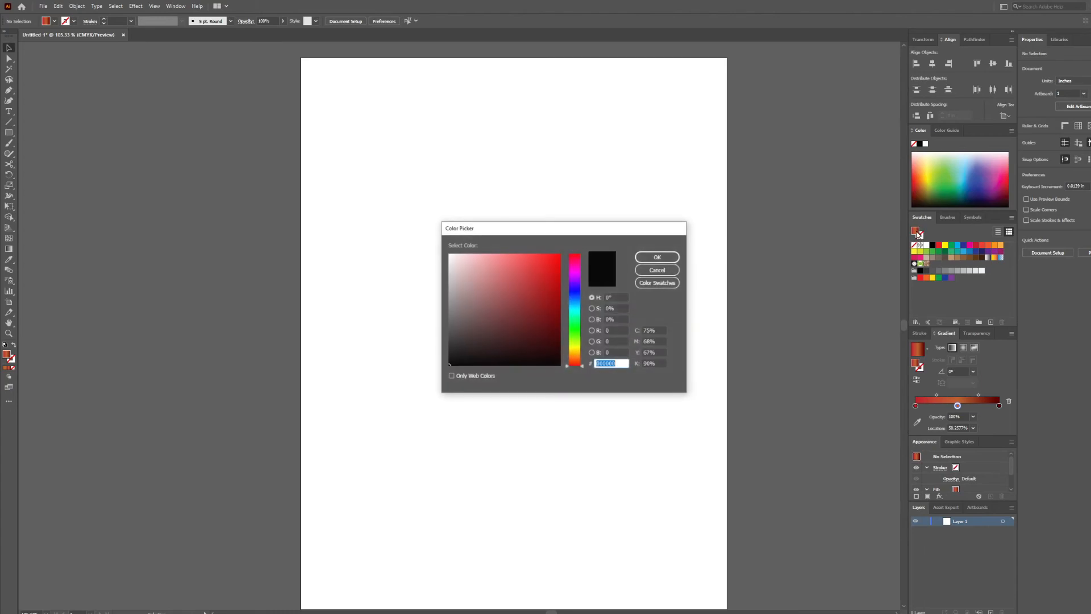
pyautogui.click(523, 304)
pyautogui.click(549, 259)
pyautogui.moveTo(575, 262); pyautogui.dragTo(573, 360)
pyautogui.click(558, 263)
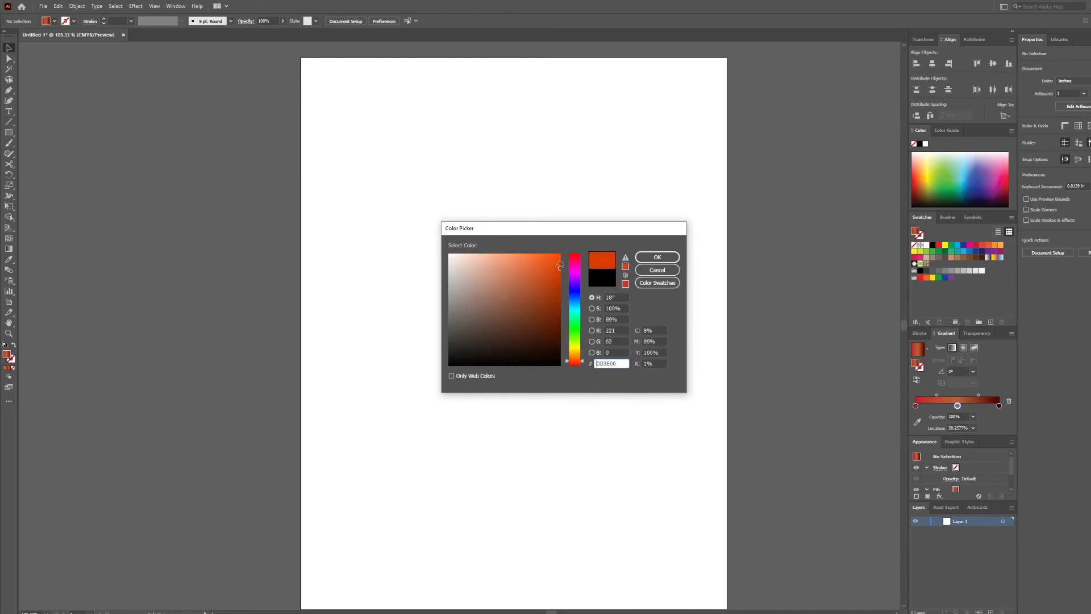
pyautogui.click(657, 257)
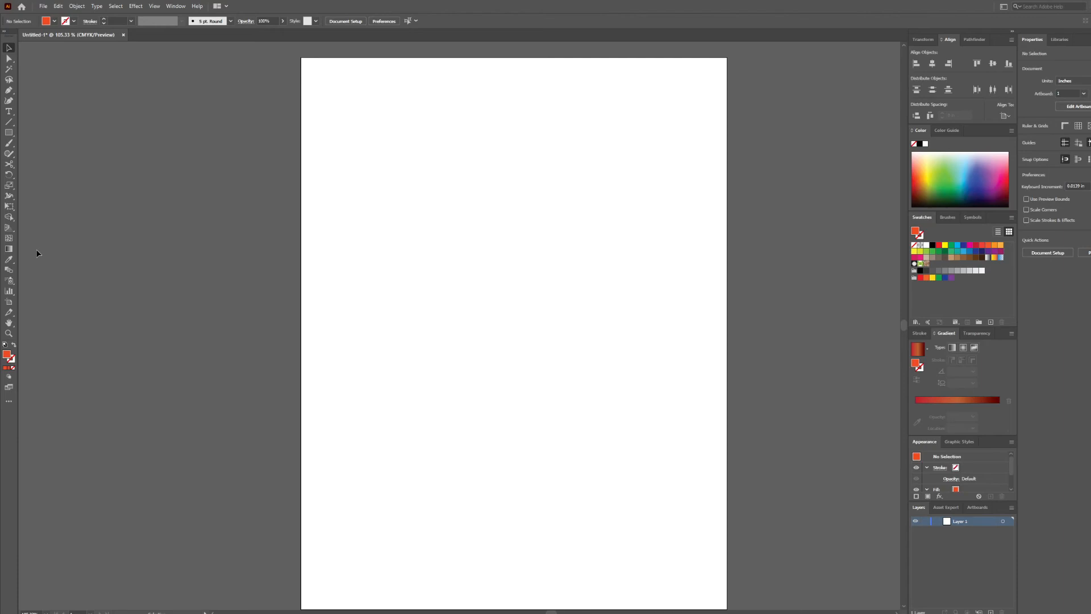
# - Draw an orange-red square about 1.58 in wide near the artboard's upper-left corner
pyautogui.click(9, 132)
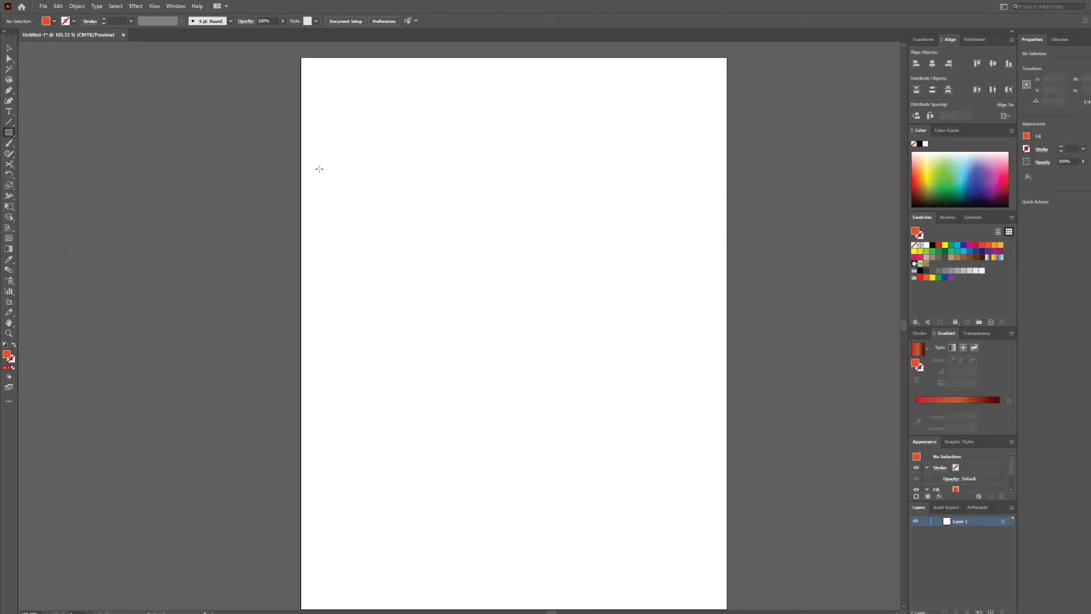
pyautogui.moveTo(321, 141); pyautogui.dragTo(401, 220)
pyautogui.press('v')
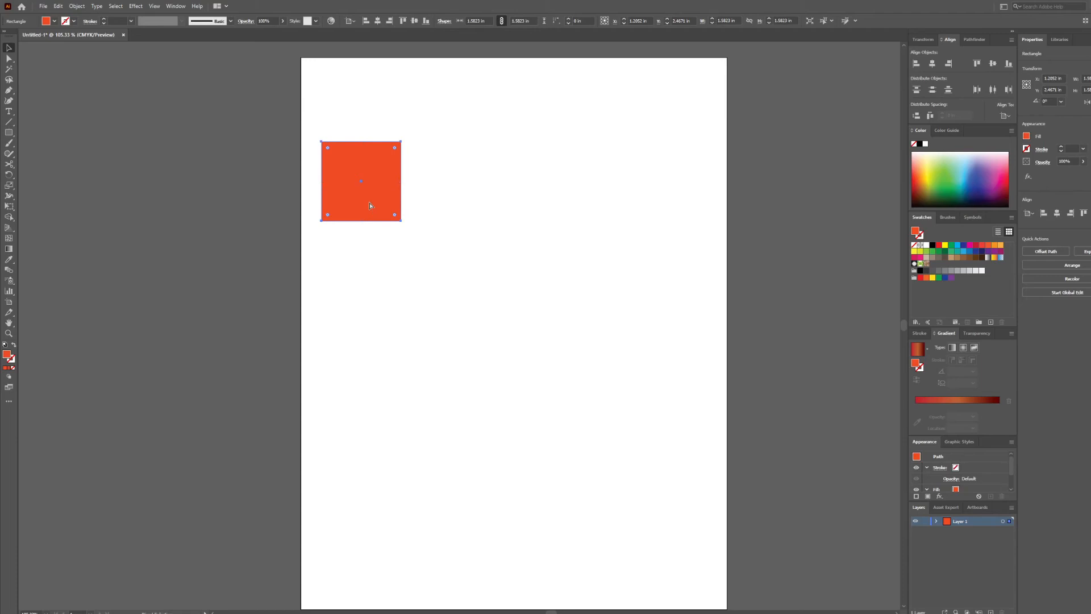
# - Paste a copy of the square in the middle of the artboard and delete it
pyautogui.hotkey('ctrl', 'c')
pyautogui.hotkey('ctrl', 'v')
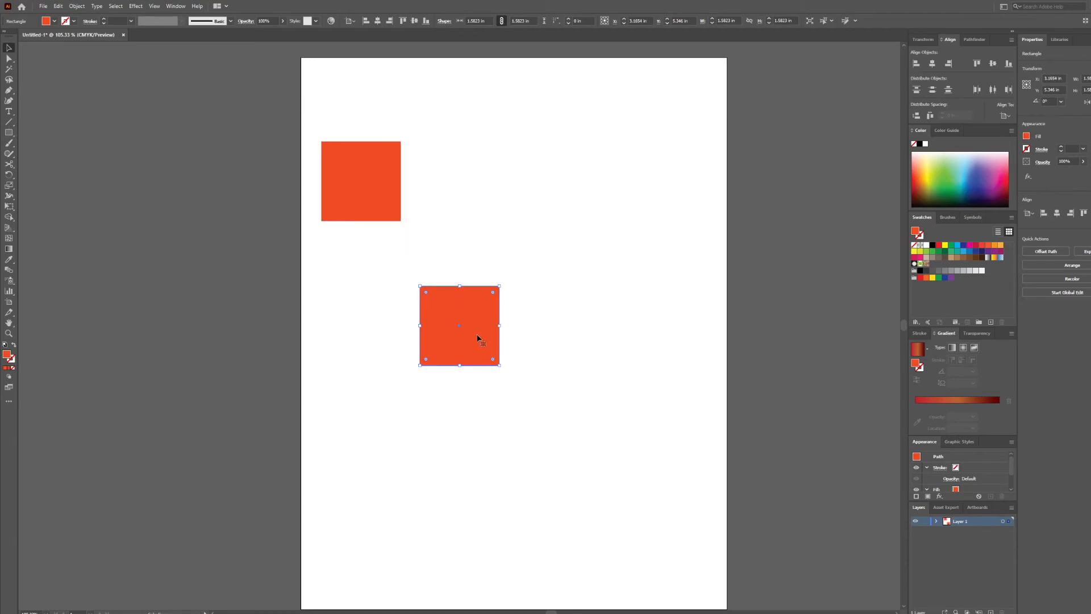
pyautogui.press('Delete')
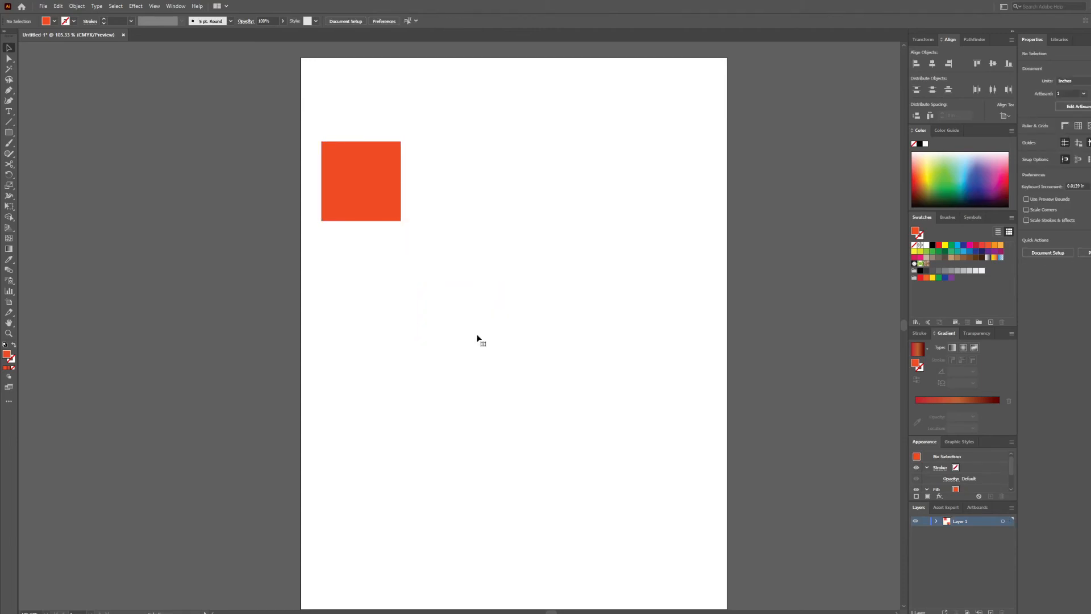
# - Duplicate the square slightly lower and to its right without constraining the move, and delete that copy
pyautogui.click(351, 194)
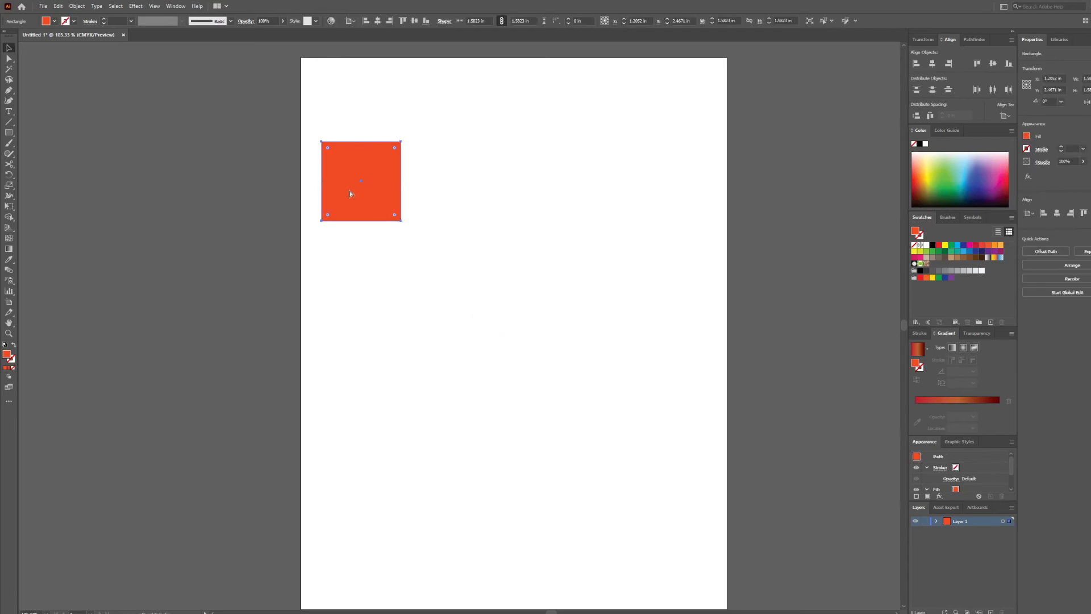
pyautogui.keyDown('alt'); pyautogui.moveTo(370, 196); pyautogui.dragTo(475, 203); pyautogui.keyUp('alt')
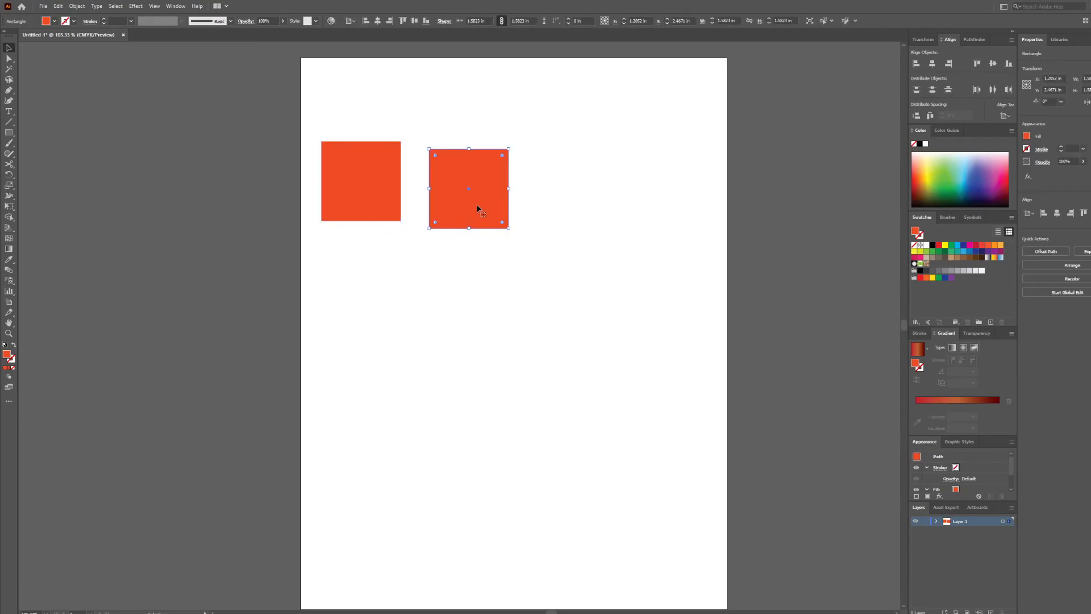
pyautogui.press('Delete')
# - Duplicate the square twice to the right along the same horizontal line, leaving uneven gaps between the three squares
pyautogui.click(376, 199)
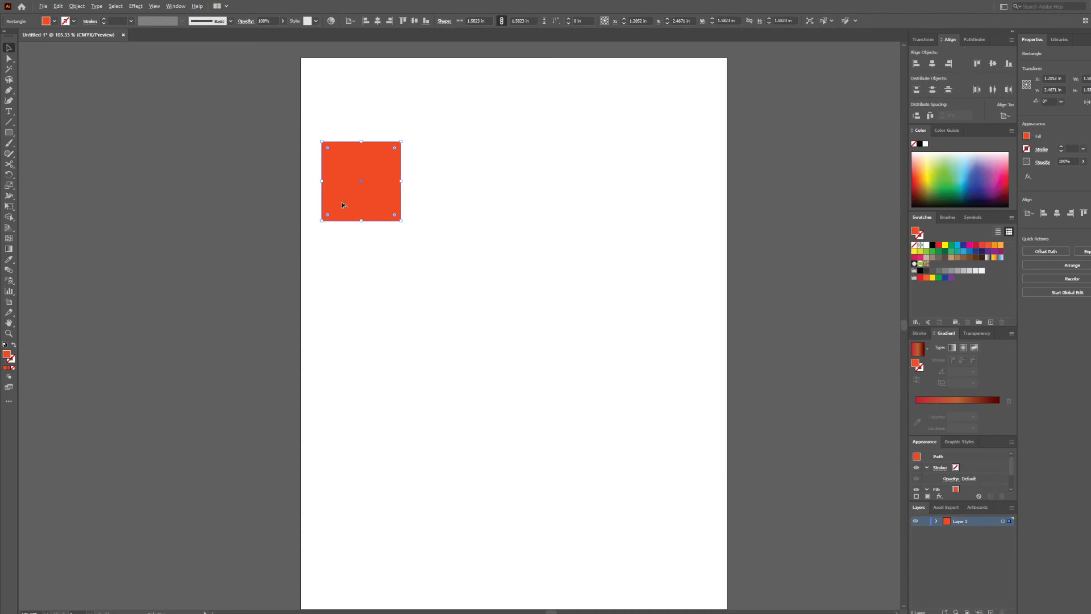
pyautogui.keyDown('alt'); pyautogui.moveTo(337, 203); pyautogui.dragTo(442, 196); pyautogui.keyUp('alt')
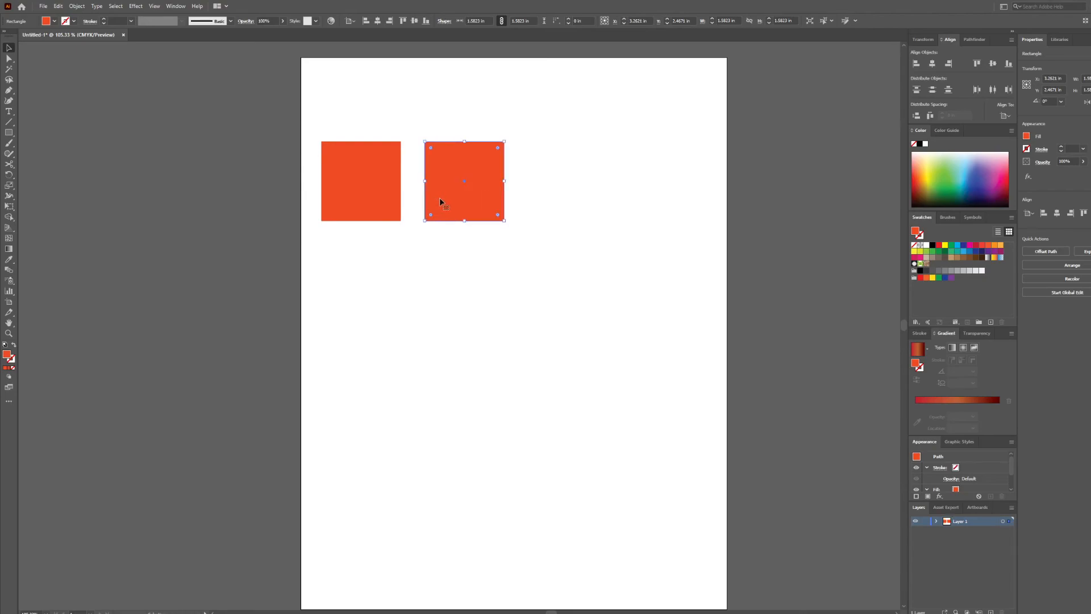
pyautogui.keyDown('alt'); pyautogui.moveTo(441, 201); pyautogui.dragTo(616, 197); pyautogui.keyUp('alt')
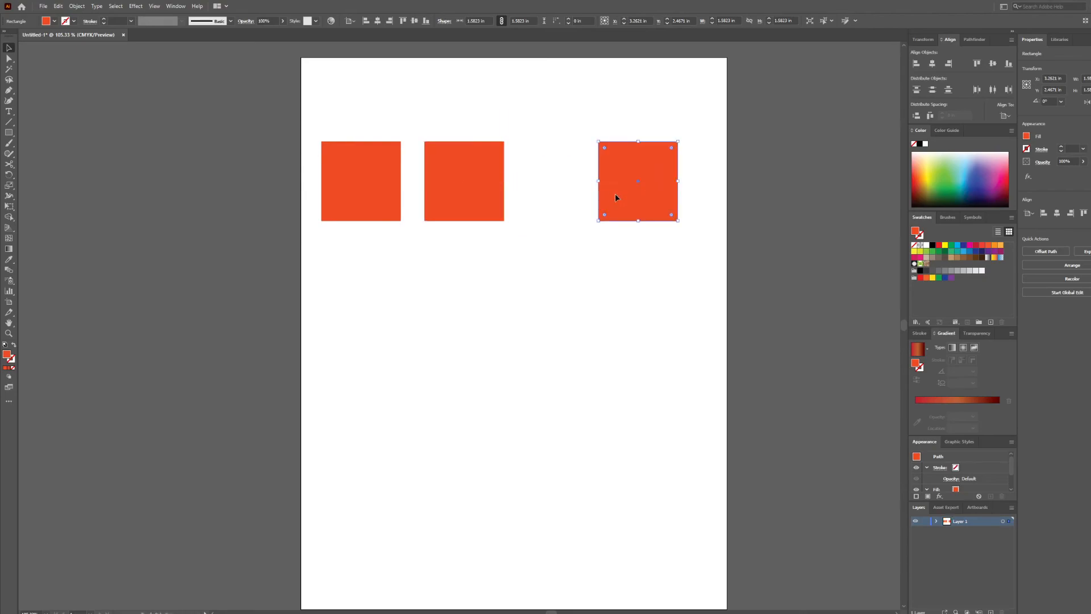
# - Space the three squares evenly by distributing their horizontal centres
pyautogui.moveTo(699, 274); pyautogui.dragTo(306, 159)
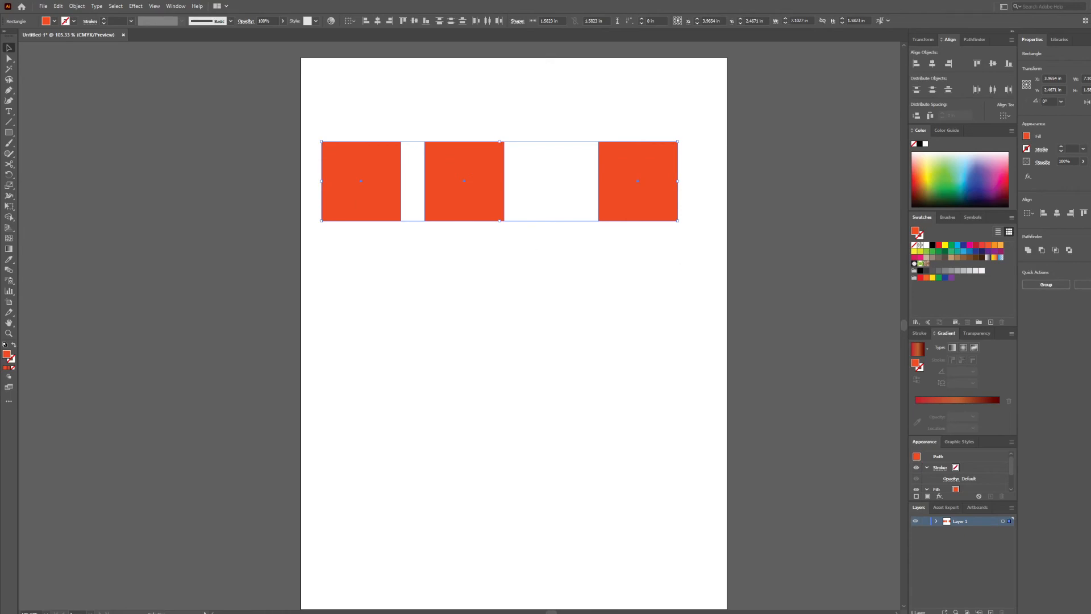
pyautogui.moveTo(666, 266); pyautogui.dragTo(475, 183)
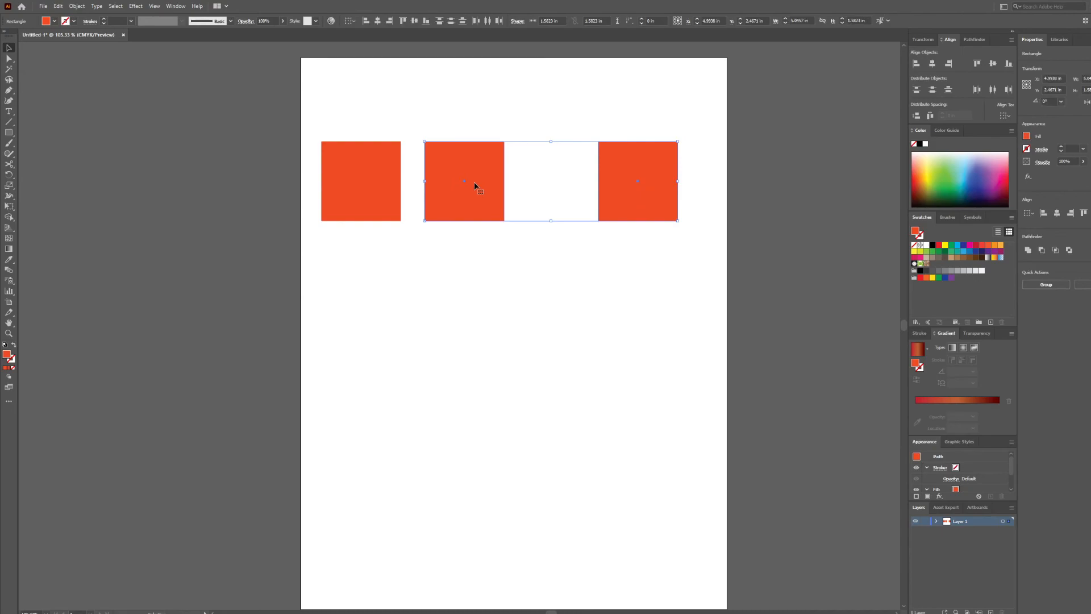
pyautogui.moveTo(563, 240); pyautogui.dragTo(345, 163)
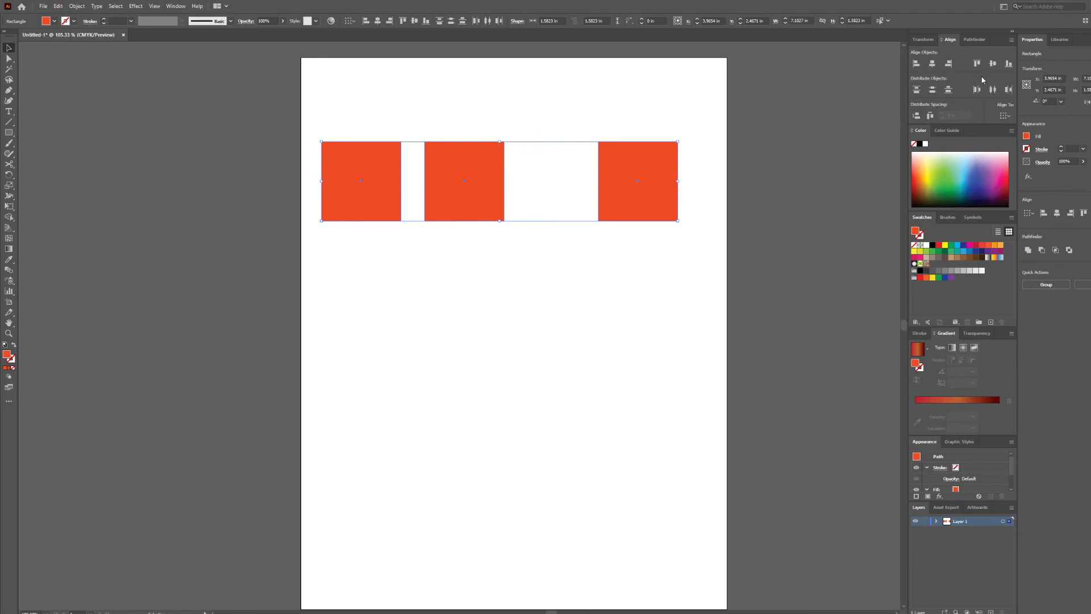
pyautogui.click(1089, 225)
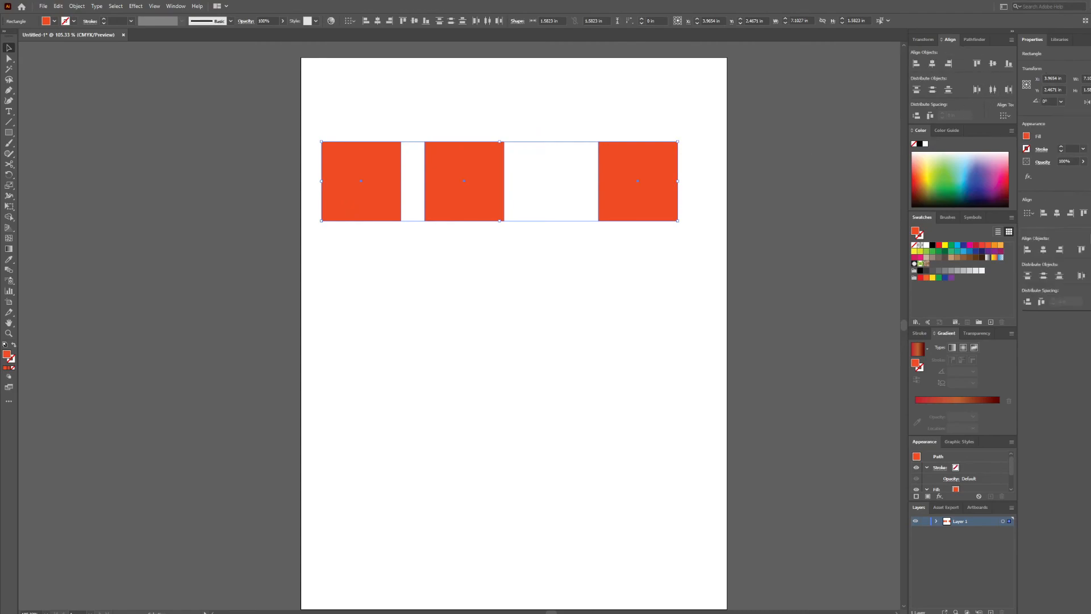
pyautogui.click(993, 90)
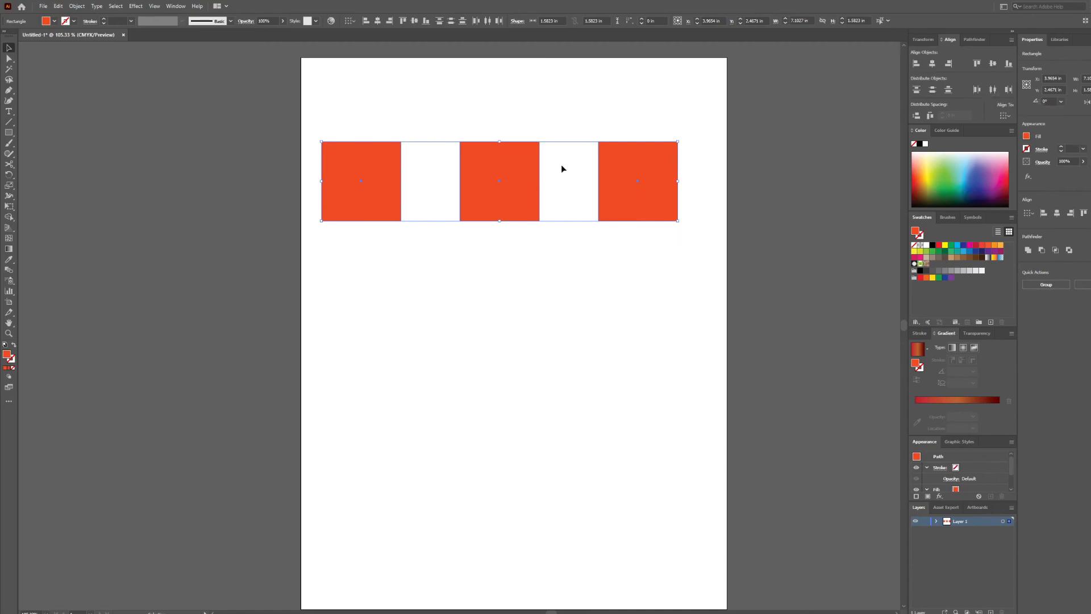
# - Duplicate the row of three squares directly below itself and group the three squares of the upper row
pyautogui.click(570, 253)
pyautogui.moveTo(694, 269); pyautogui.dragTo(366, 302)
pyautogui.click(565, 399)
pyautogui.moveTo(544, 184); pyautogui.dragTo(329, 183)
pyautogui.hotkey('ctrl', 'g')
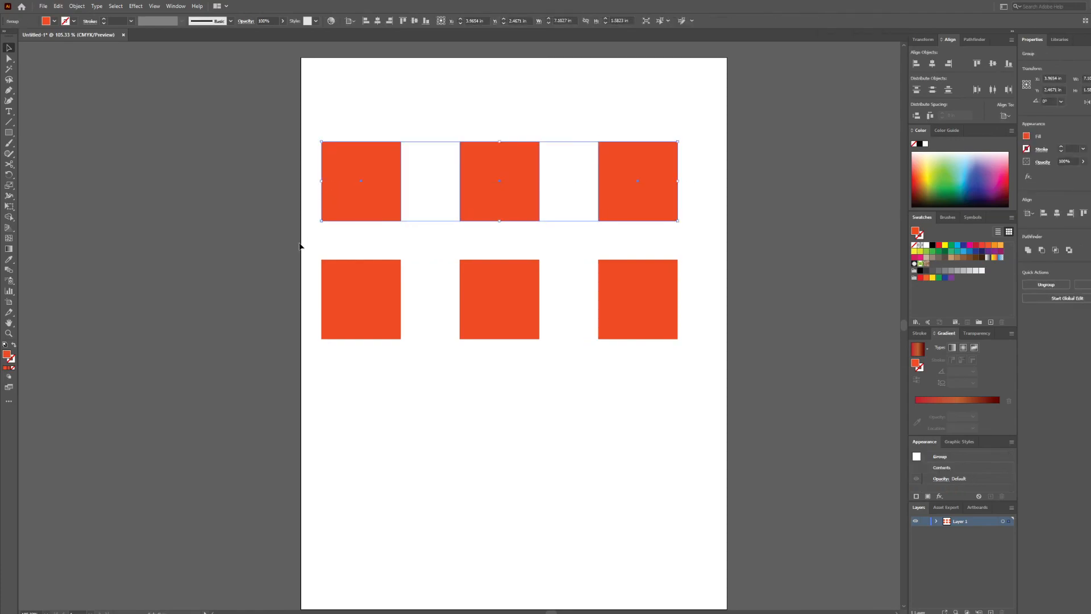
# - Group the lower row of squares and duplicate the rows down the page to make five, moving the first row near the page's upper edge
pyautogui.click(629, 312)
pyautogui.hotkey('ctrl', 'g')
pyautogui.moveTo(649, 299); pyautogui.dragTo(683, 562)
pyautogui.moveTo(621, 169); pyautogui.dragTo(634, 108)
# - Distribute the five rows evenly by their vertical centres and move the whole grid slightly to centre it on the page
pyautogui.moveTo(711, 106); pyautogui.dragTo(338, 582)
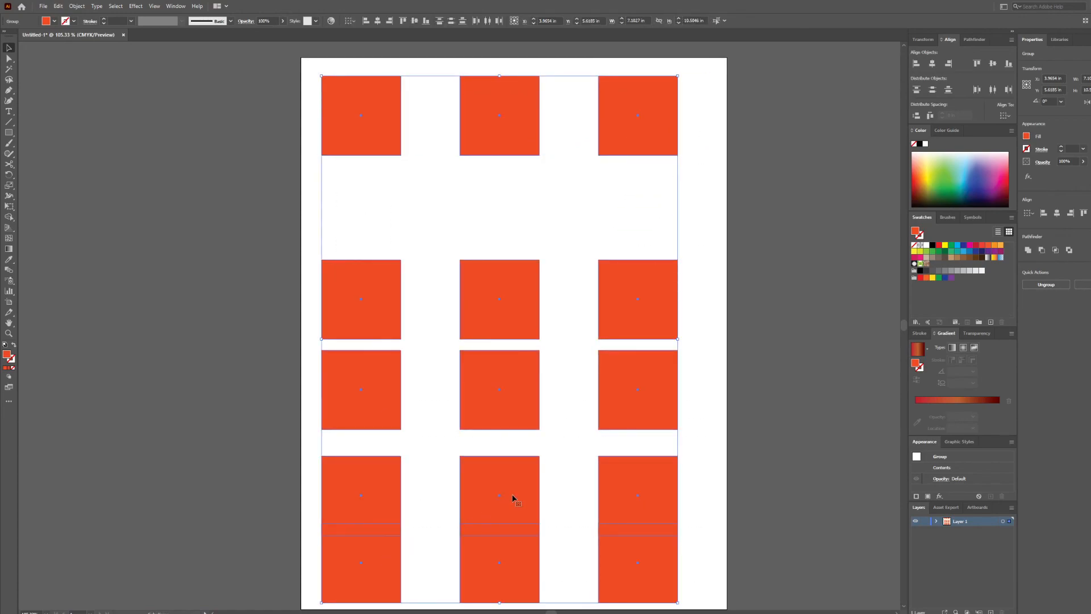
pyautogui.click(933, 91)
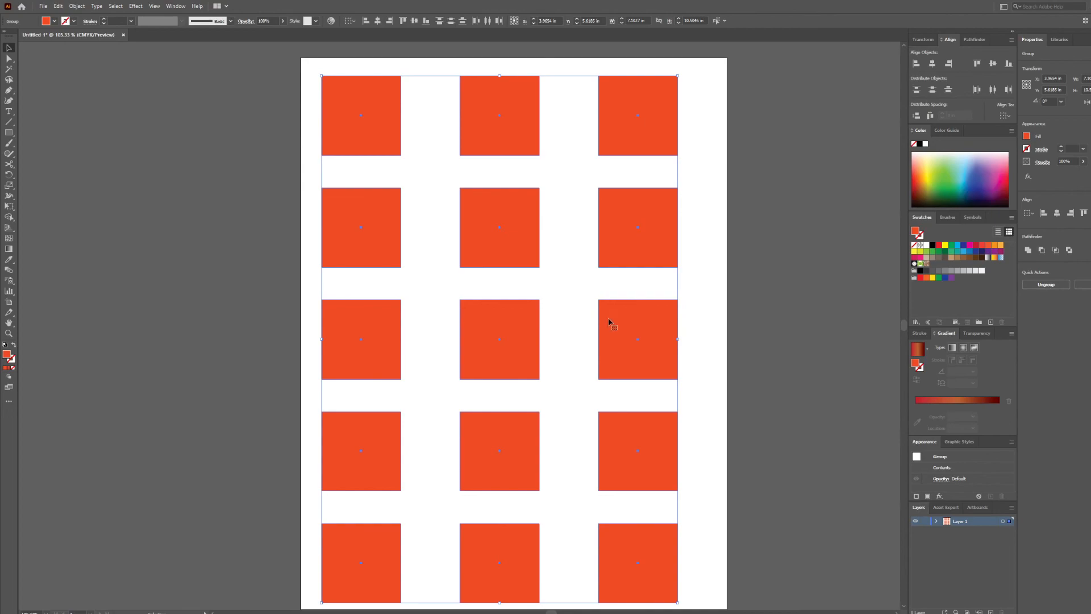
pyautogui.moveTo(612, 320); pyautogui.dragTo(626, 317)
pyautogui.click(768, 317)
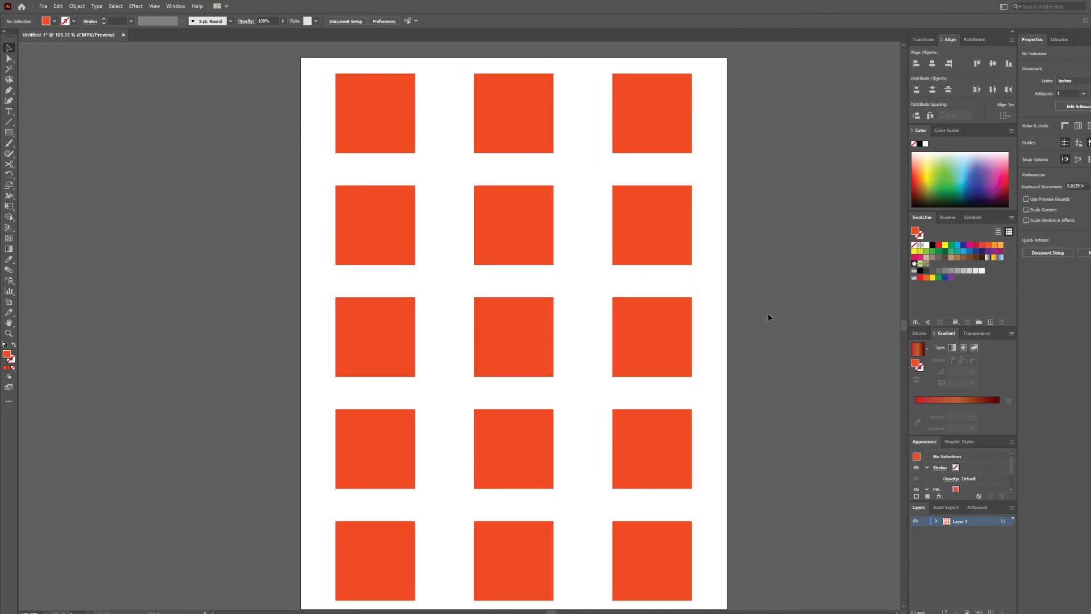
# - Ungroup the three squares of the uppermost row
pyautogui.click(973, 40)
pyautogui.click(673, 136)
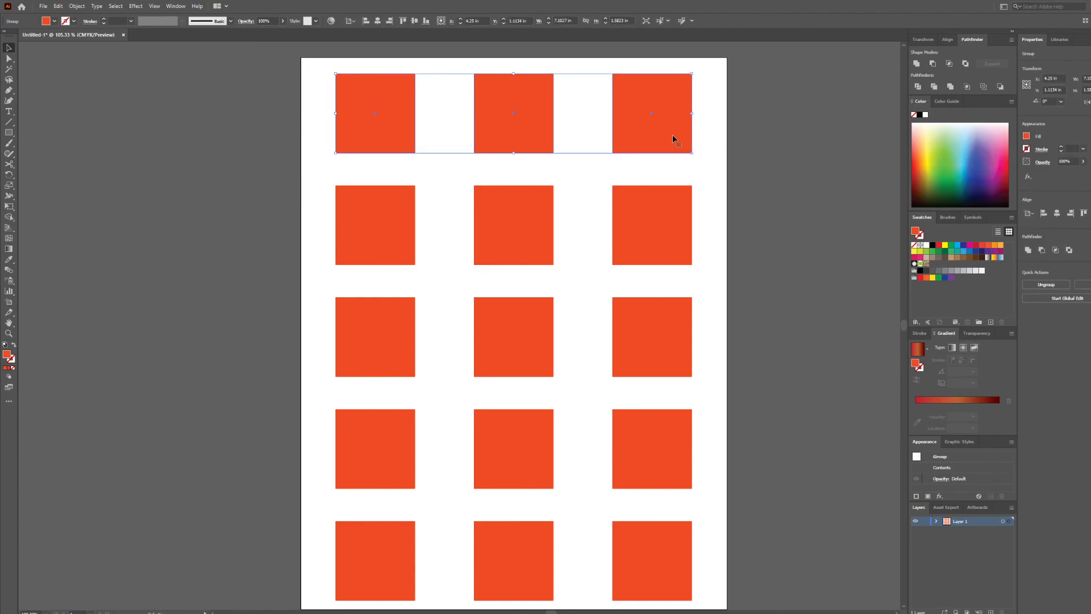
pyautogui.rightClick(672, 135)
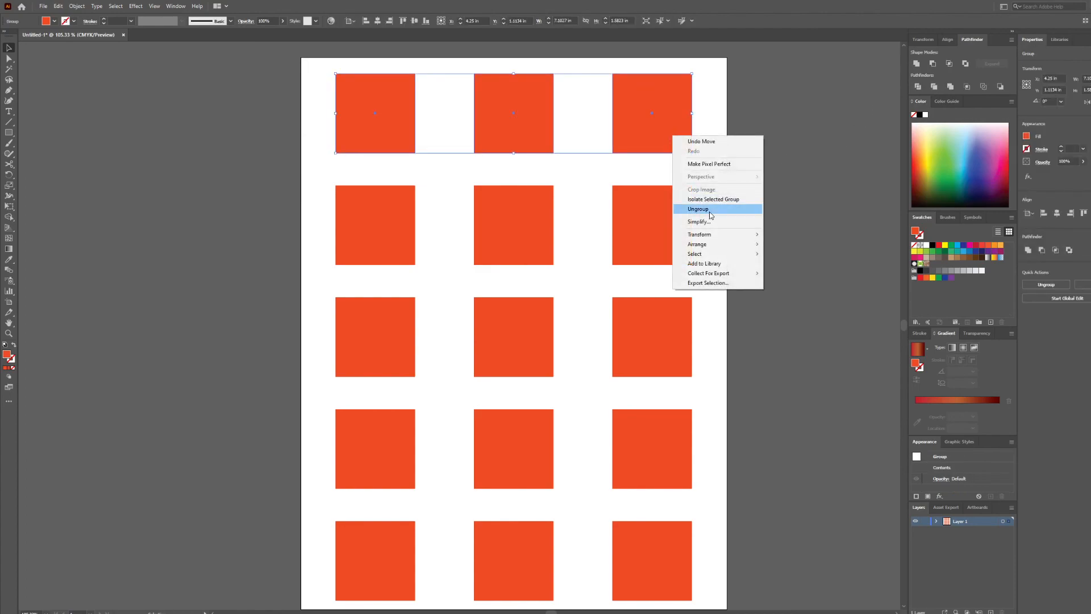
pyautogui.click(698, 210)
pyautogui.click(182, 105)
# - Draw a yellow rectangle about 2.4 by 1.6 in overlapping the lower right part of the top-right square and extending past the page edge
pyautogui.click(8, 133)
pyautogui.moveTo(634, 92); pyautogui.dragTo(755, 172)
pyautogui.click(940, 246)
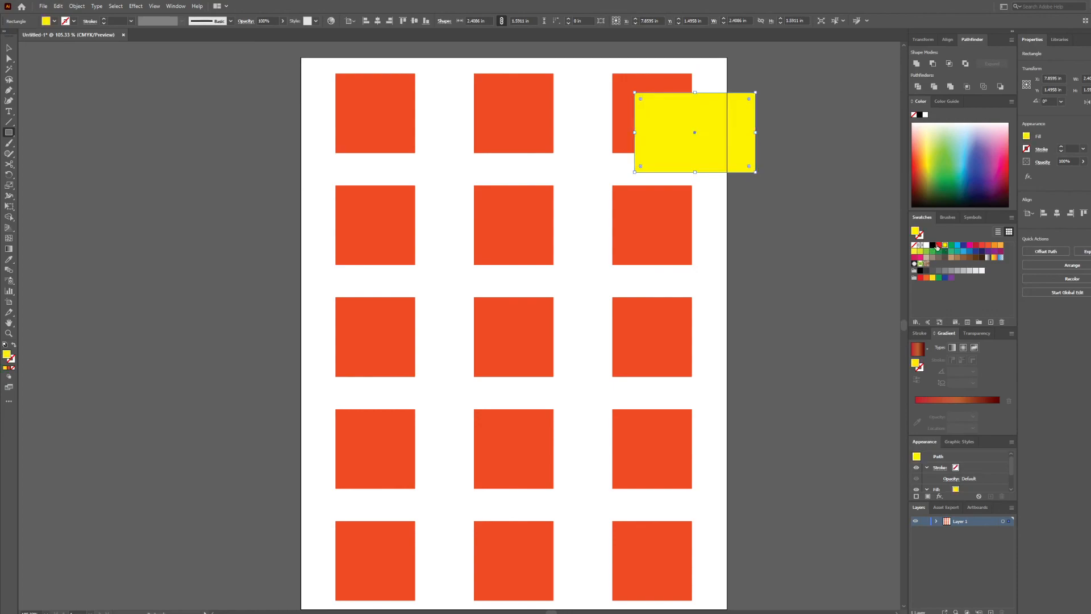
pyautogui.press('v')
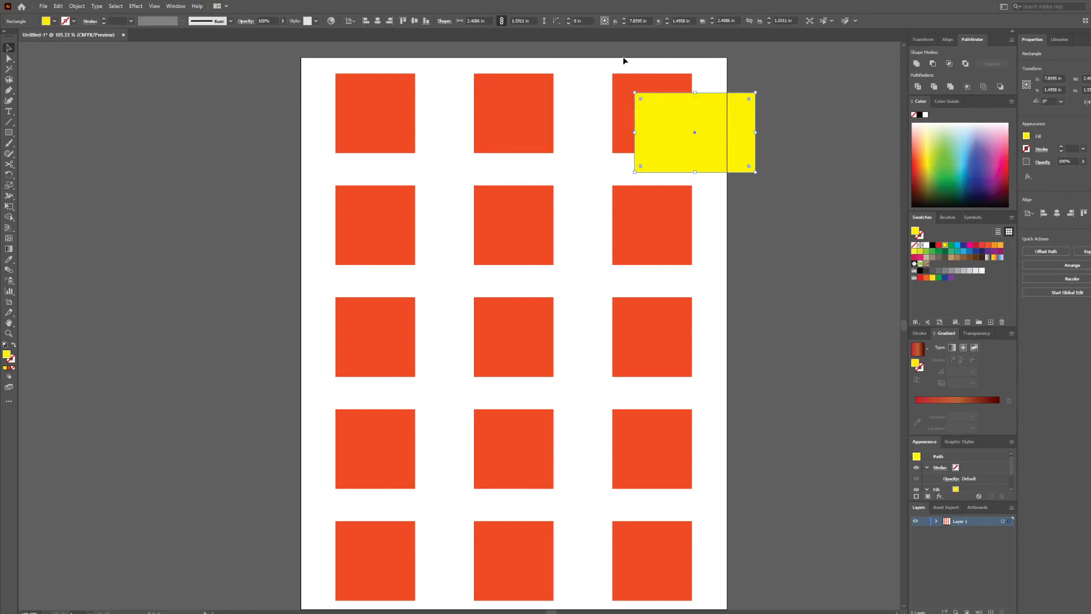
# - Try the Unite and Minus Front shape modes on the yellow rectangle and the top-right square, undoing each result
pyautogui.moveTo(595, 78); pyautogui.dragTo(696, 142)
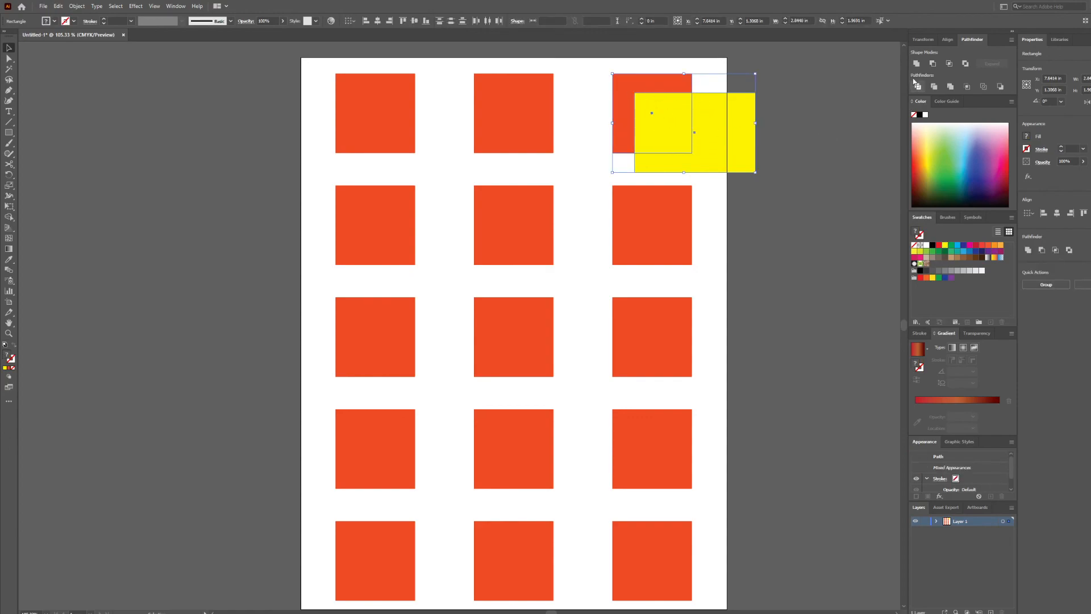
pyautogui.click(916, 66)
pyautogui.hotkey('ctrl', 'z')
pyautogui.click(932, 64)
pyautogui.click(777, 153)
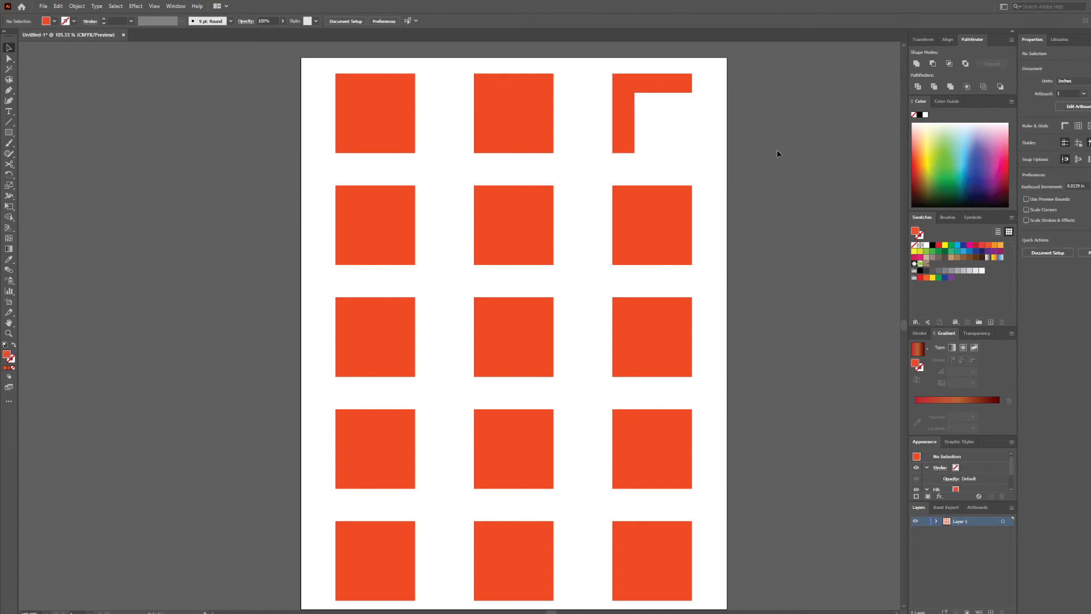
pyautogui.hotkey('ctrl', 'z')
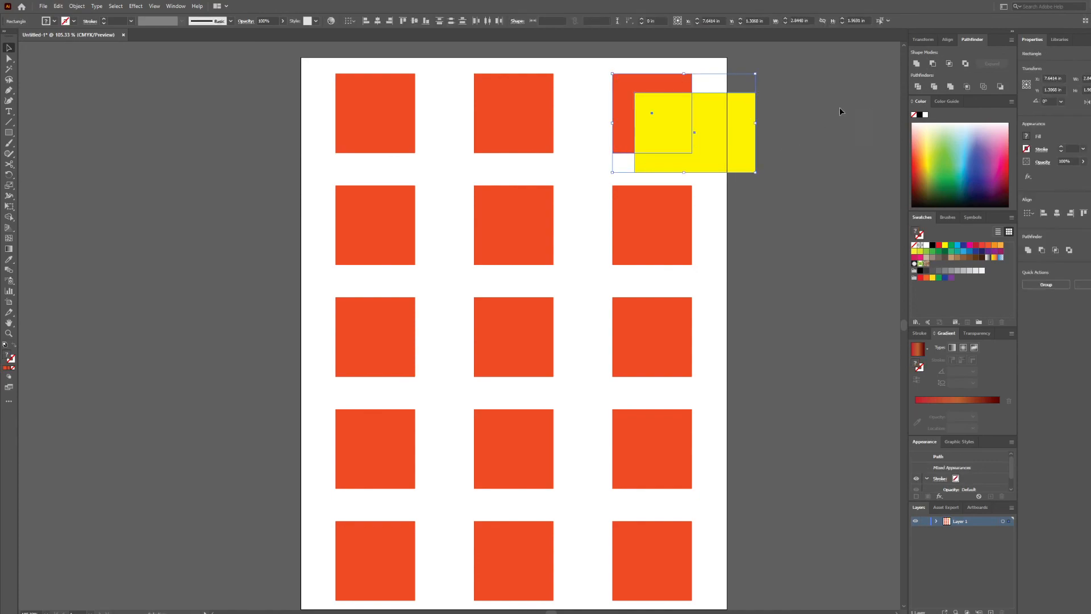
# - Try the Intersect and Exclude shape modes on the yellow rectangle and the square beneath it, undoing each result
pyautogui.click(948, 63)
pyautogui.hotkey('ctrl', 'z')
pyautogui.click(948, 68)
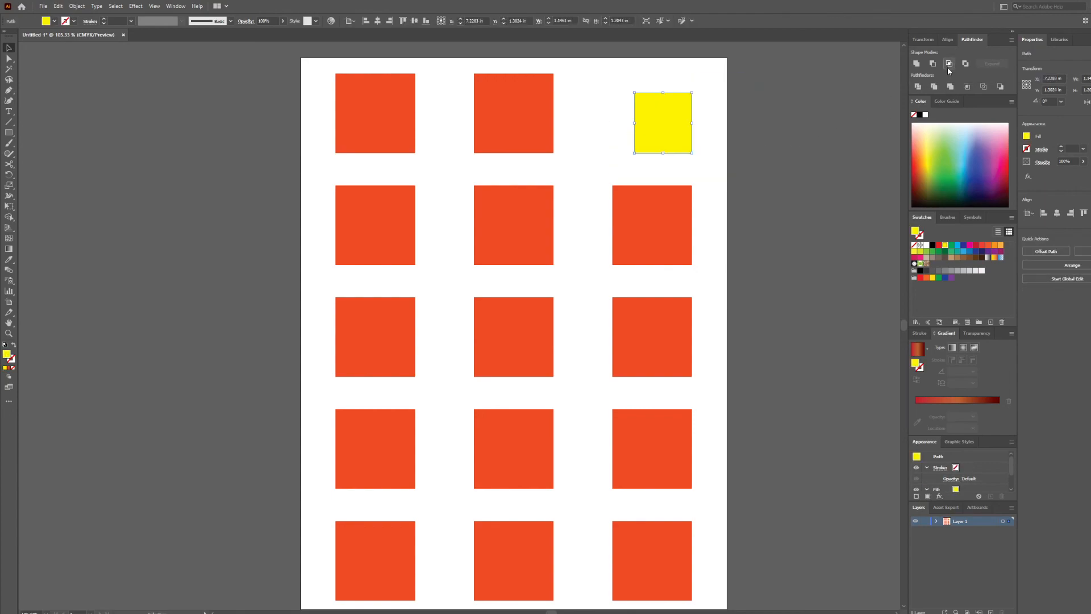
pyautogui.hotkey('ctrl', 'z')
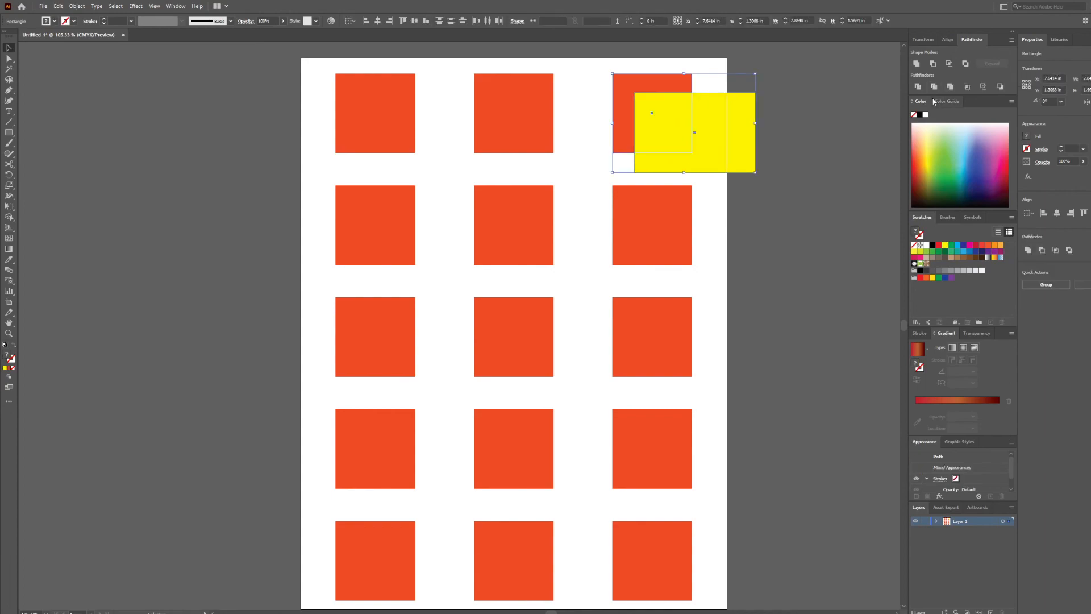
pyautogui.click(965, 64)
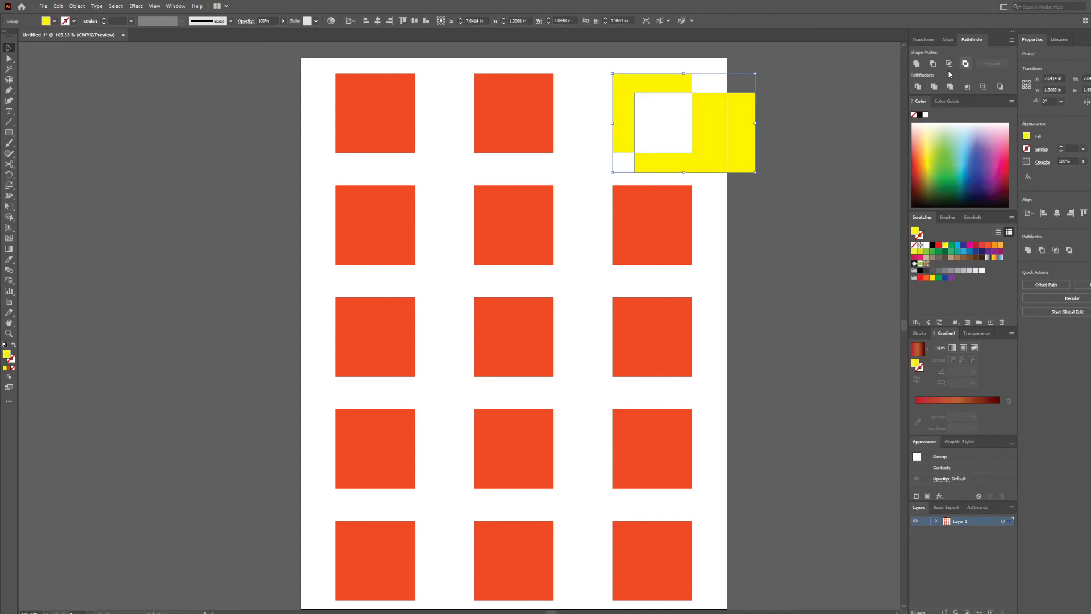
pyautogui.click(791, 116)
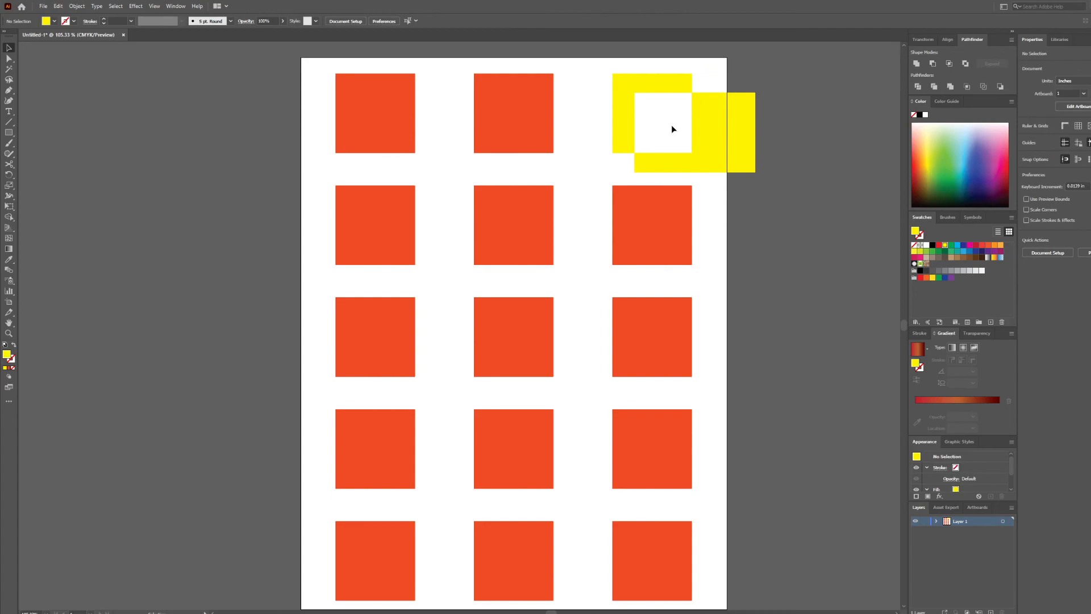
pyautogui.hotkey('ctrl', 'z')
# - Undo the yellow fill and the drawing of the rectangle over the top-right square
pyautogui.click(821, 165)
pyautogui.hotkey('ctrl', 'z')
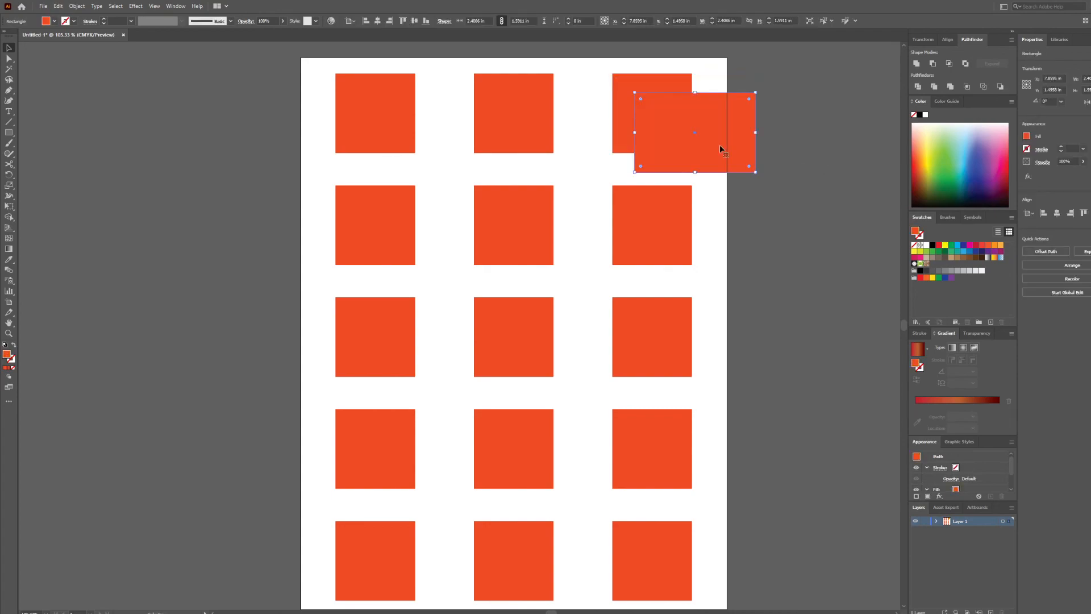
pyautogui.hotkey('ctrl', 'z')
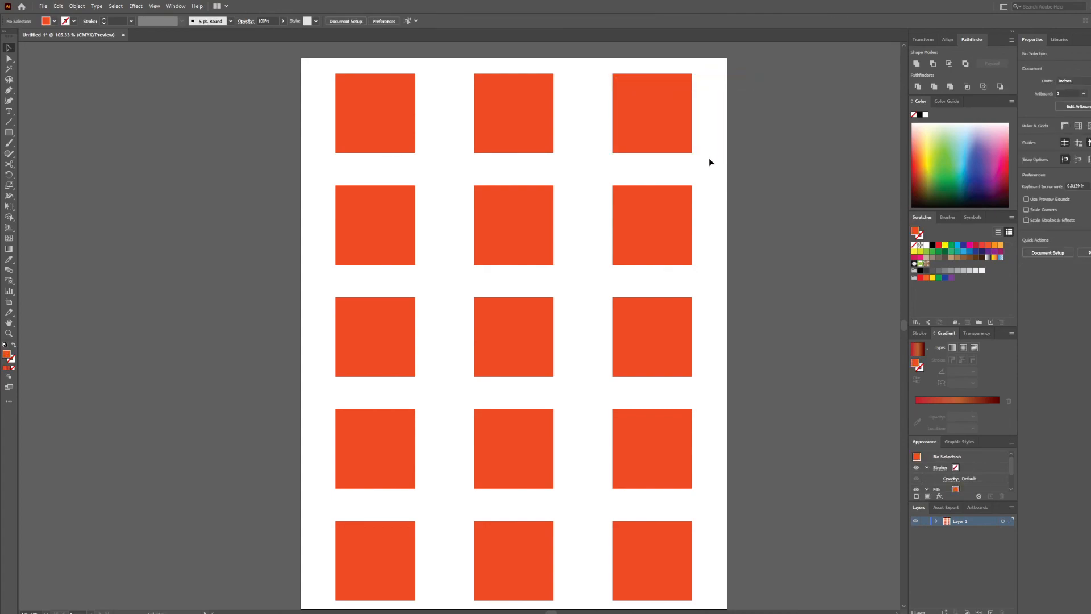